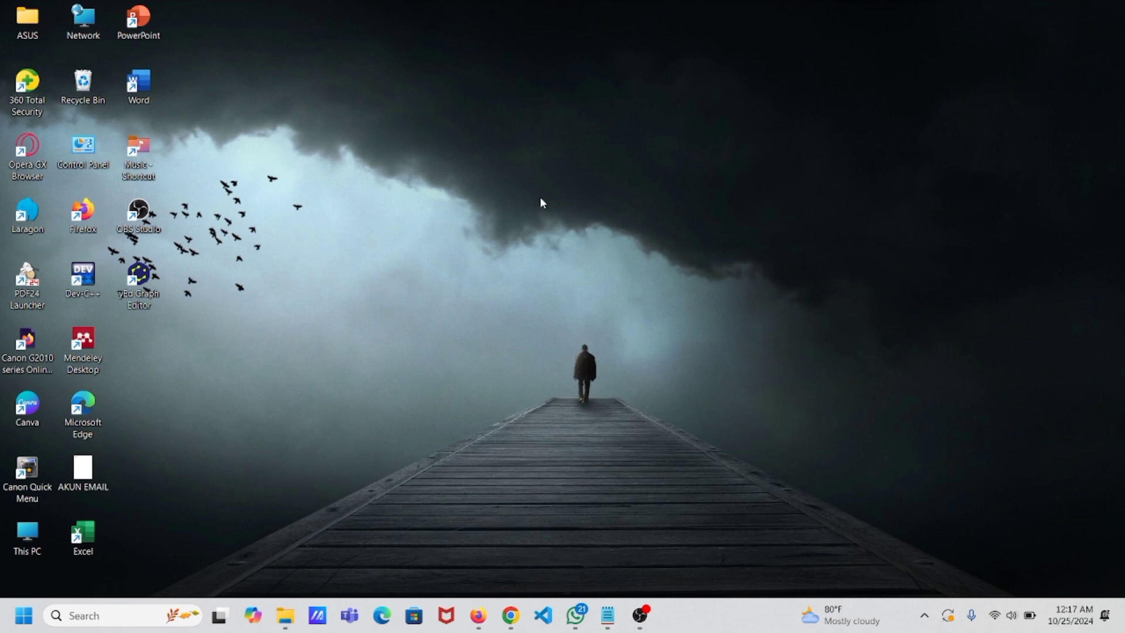
Step: Launch yEd Graph Editor and create a new empty document
key(super)
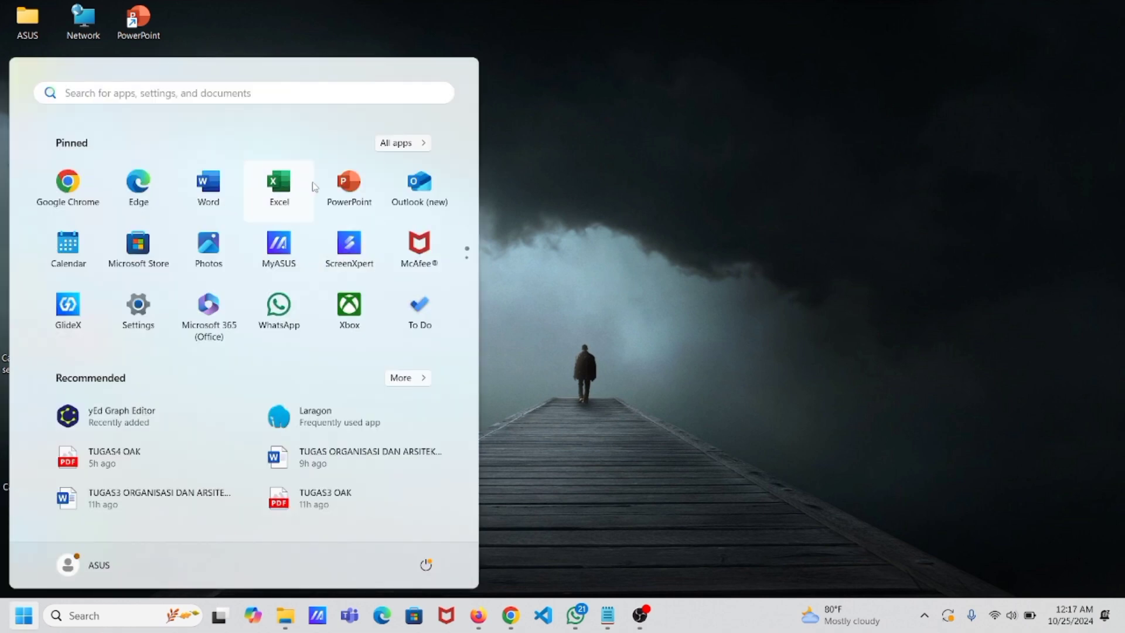
click(245, 94)
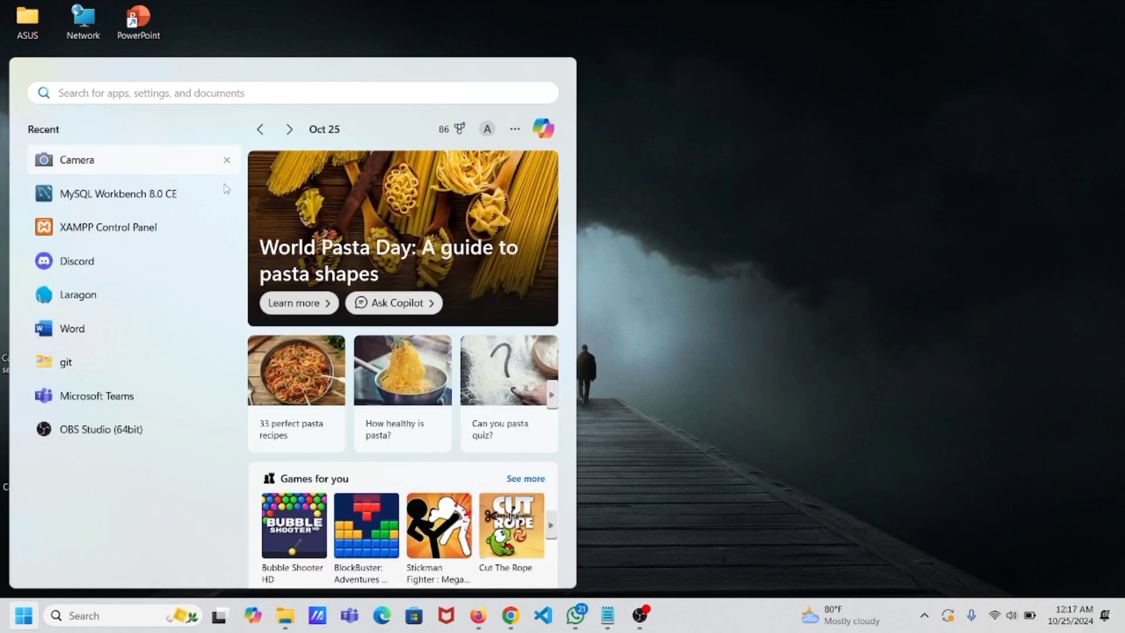
text(yed)
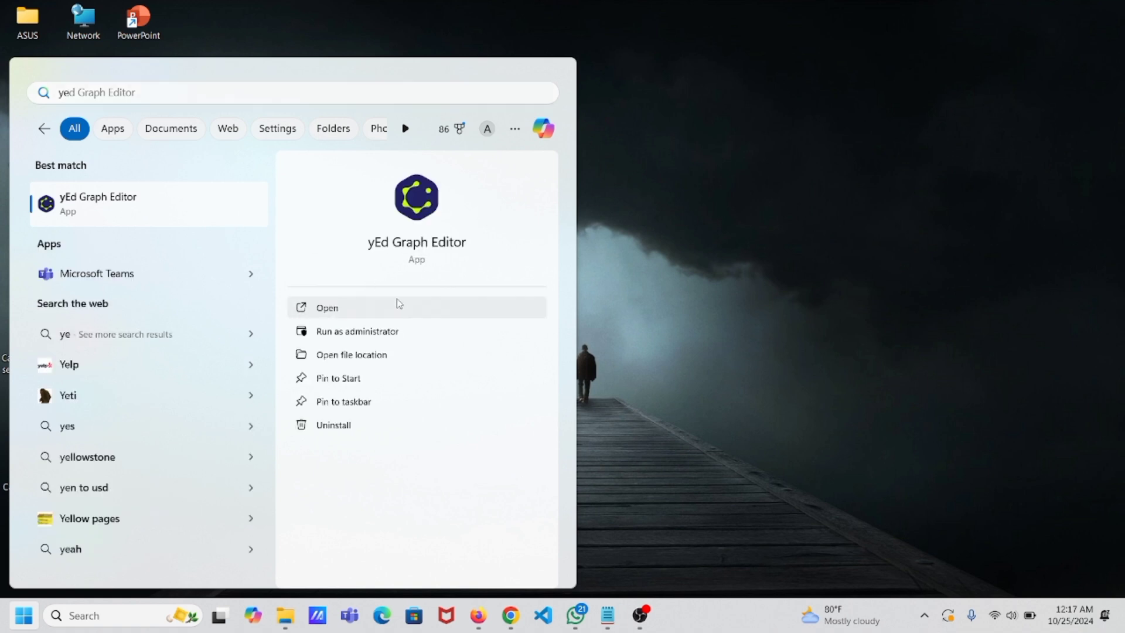
click(397, 302)
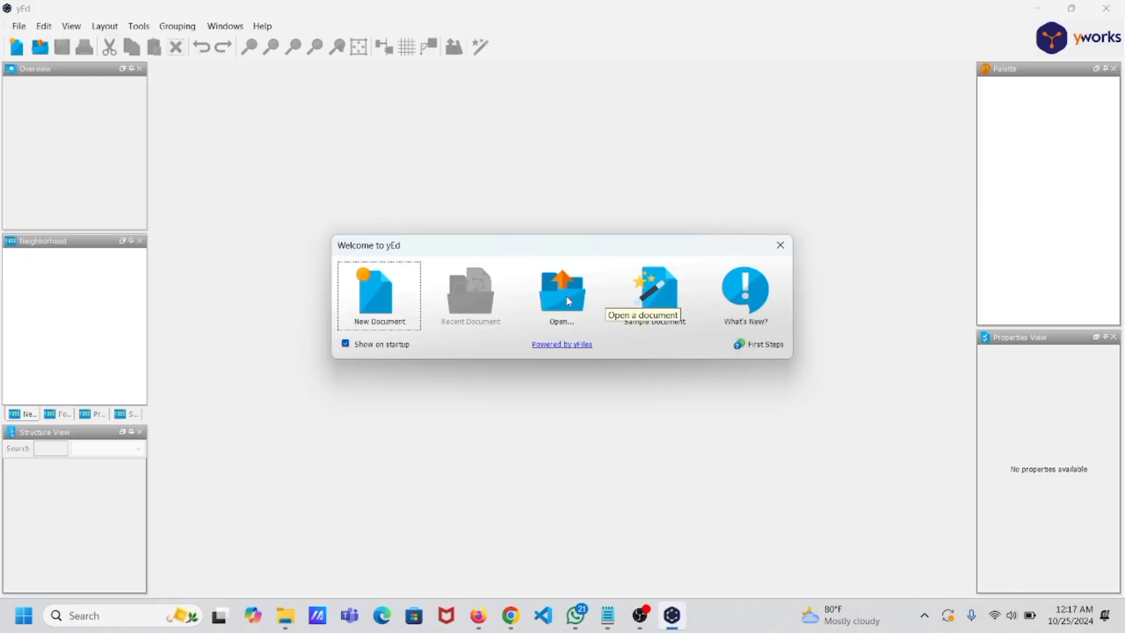
click(384, 295)
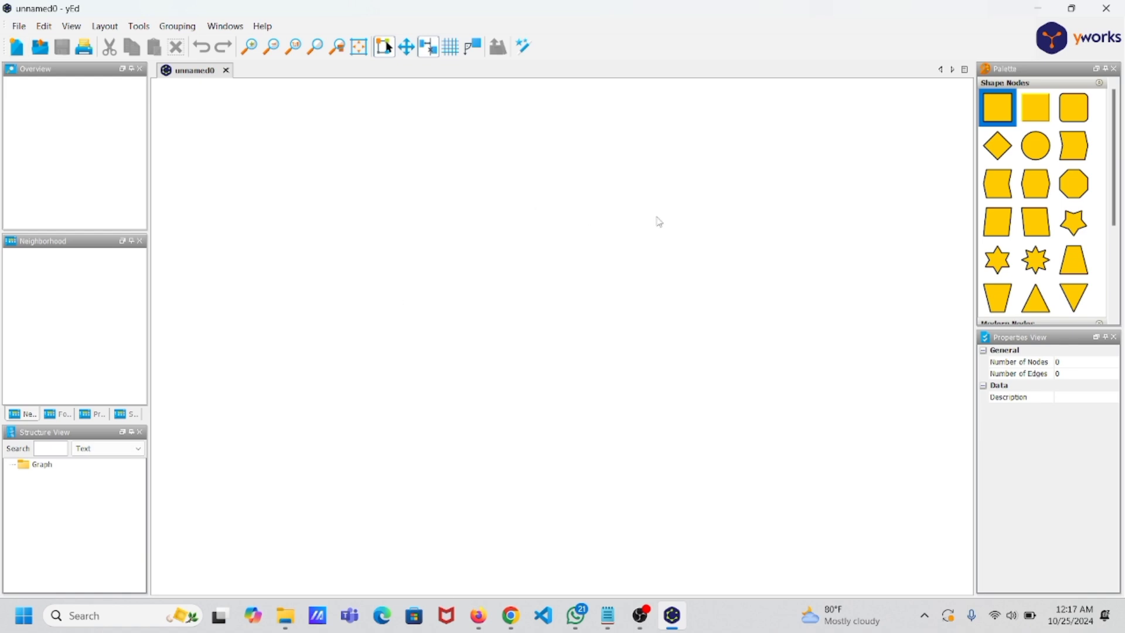
Step: Collapse the Shape Nodes palette section and expand Entity Relationship to show its entity, attribute and relation elements
click(1005, 83)
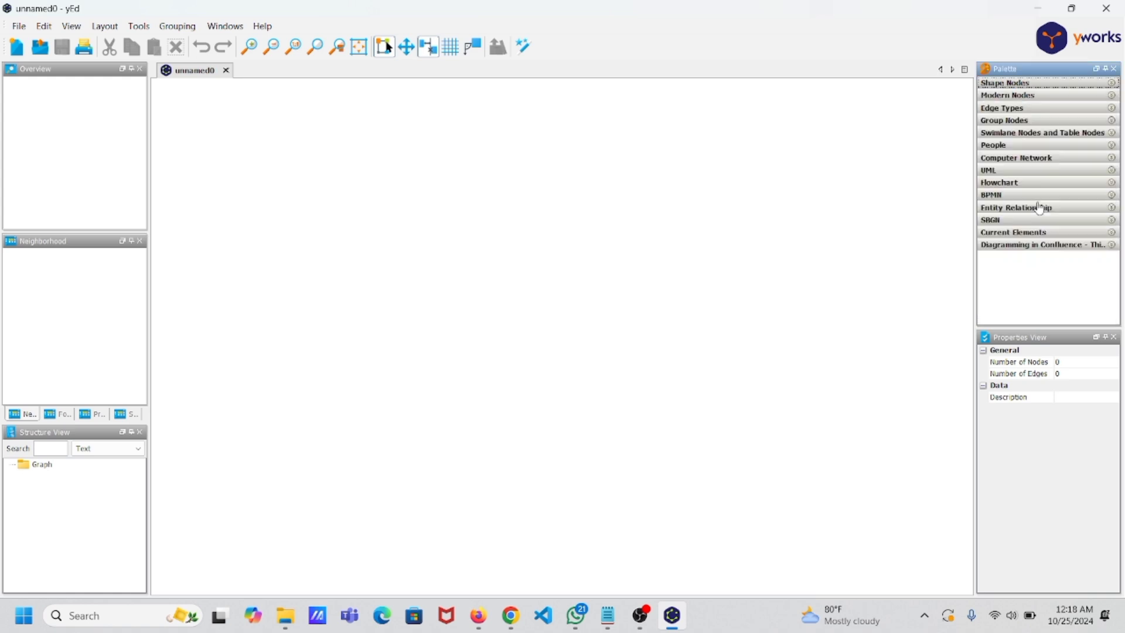
click(1106, 209)
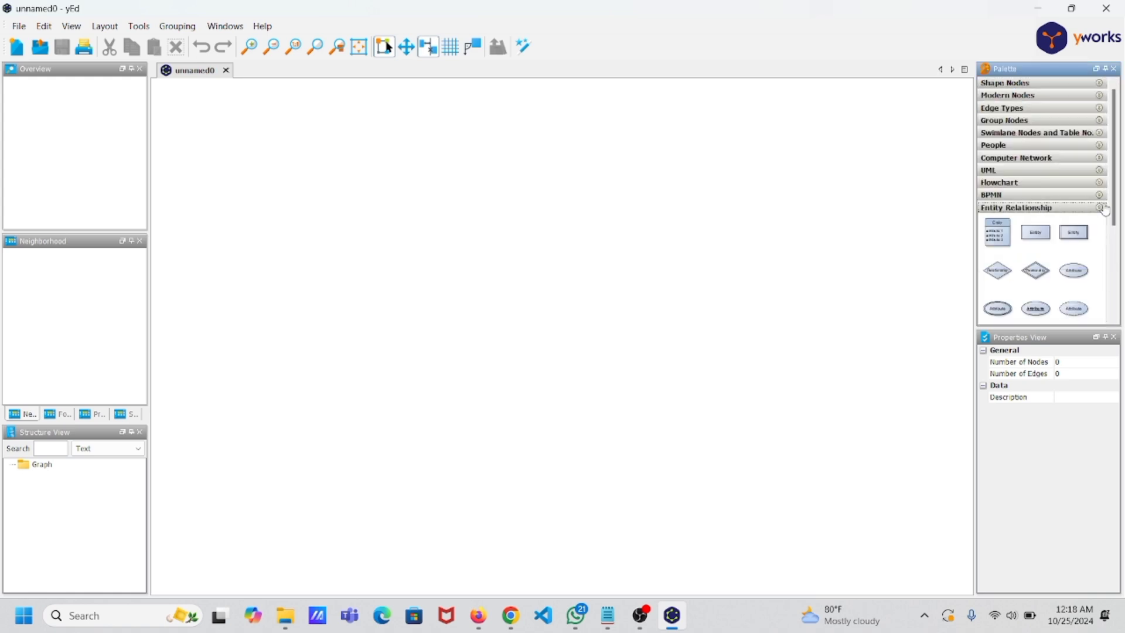
scroll(1083, 235, down, 3)
scroll(1083, 235, down, 2)
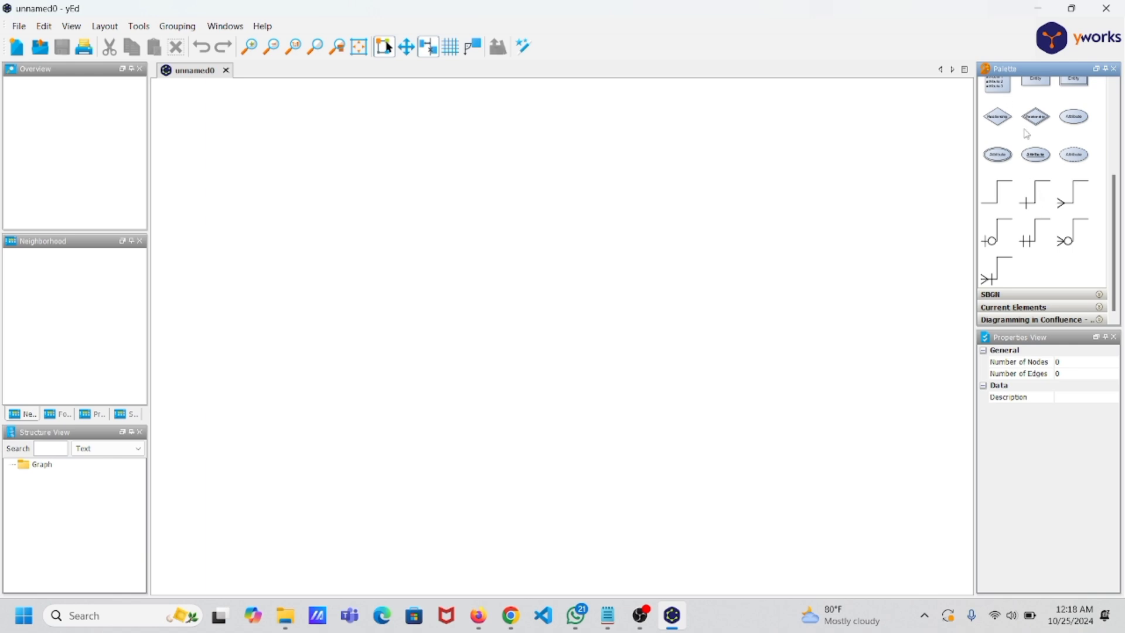
scroll(1027, 132, up, 1)
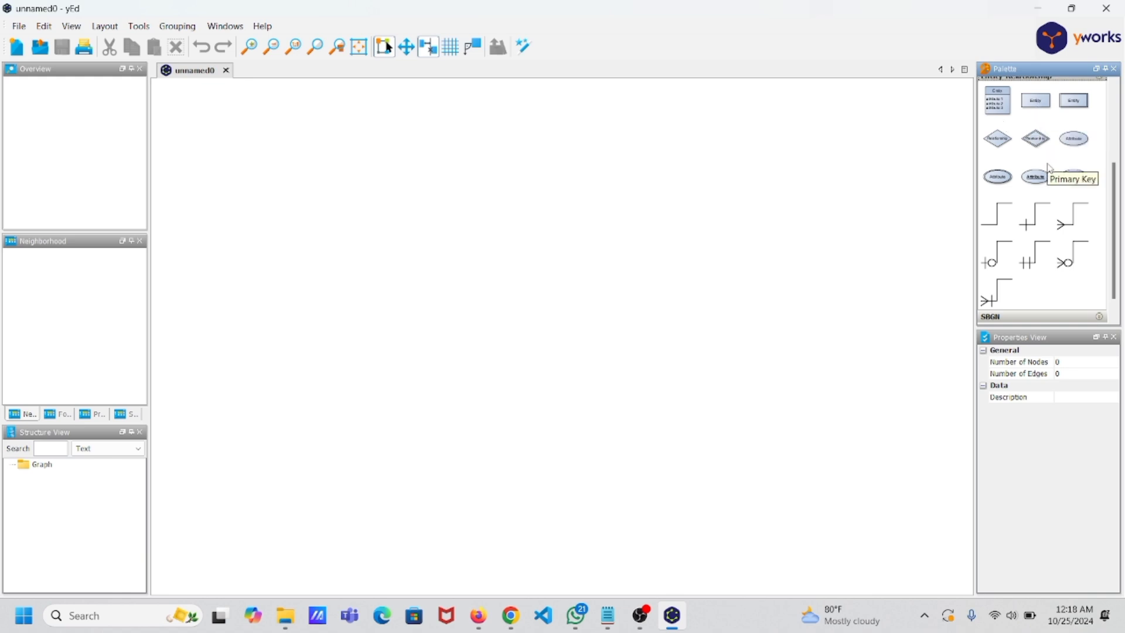
Step: Add an Entity node in the upper part of the canvas and label it dosen
drag(1036, 100, 349, 183)
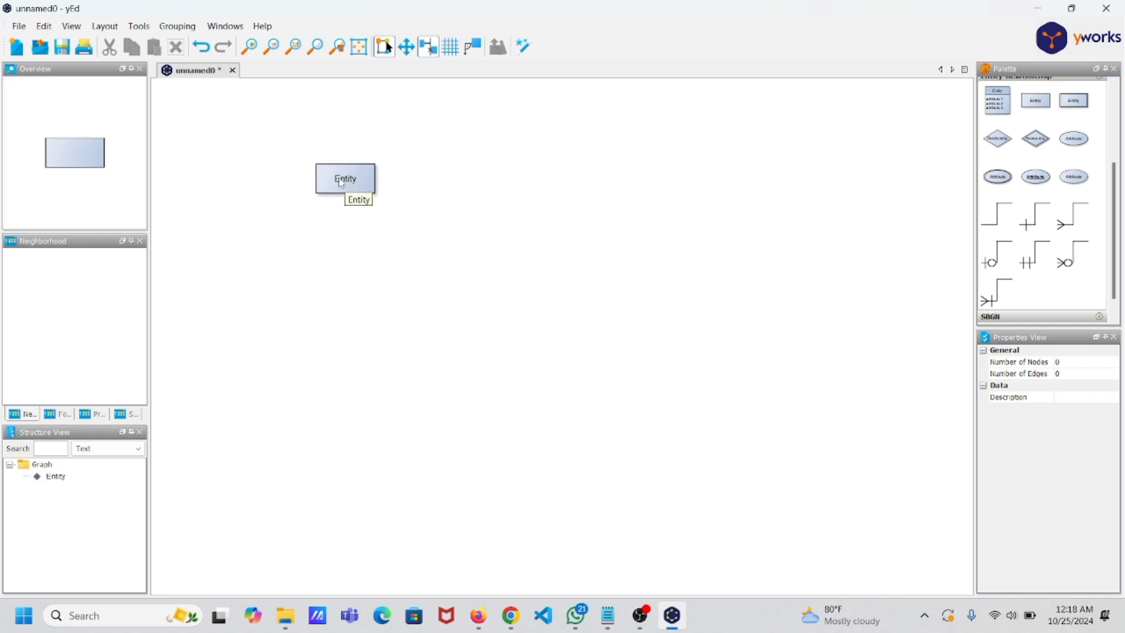
click(344, 183)
double_click(343, 182)
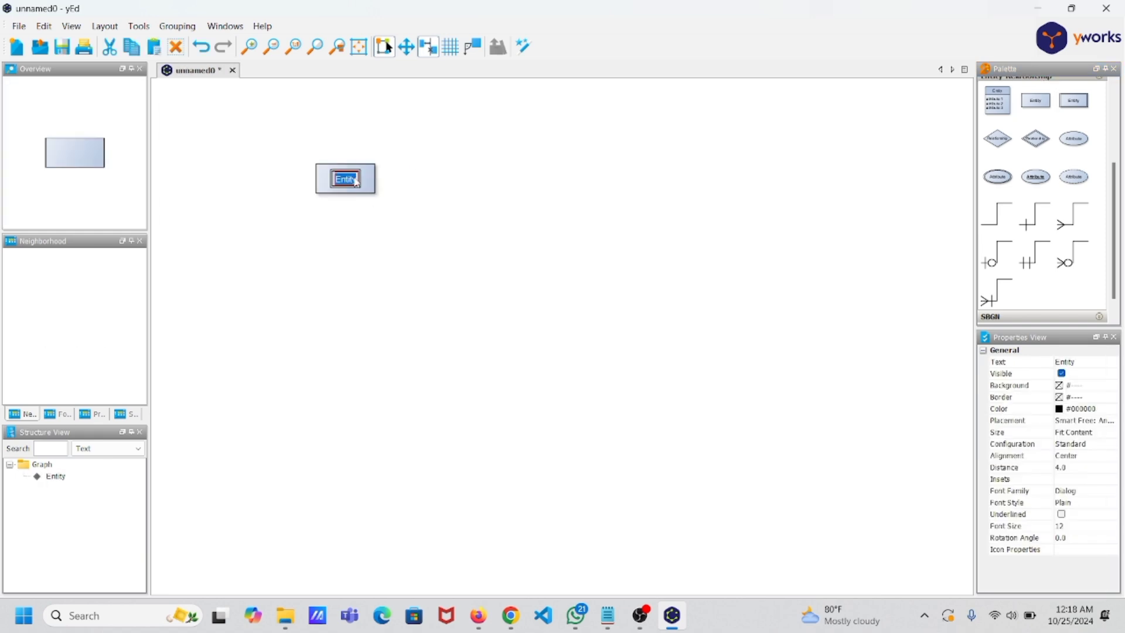
key(BackSpace)
text(dosen)
key(Return)
Step: Place an Attribute ellipse above and to one side of the dosen entity, deleting its stray self-loop edge
click(1075, 139)
drag(1082, 140, 253, 138)
click(254, 138)
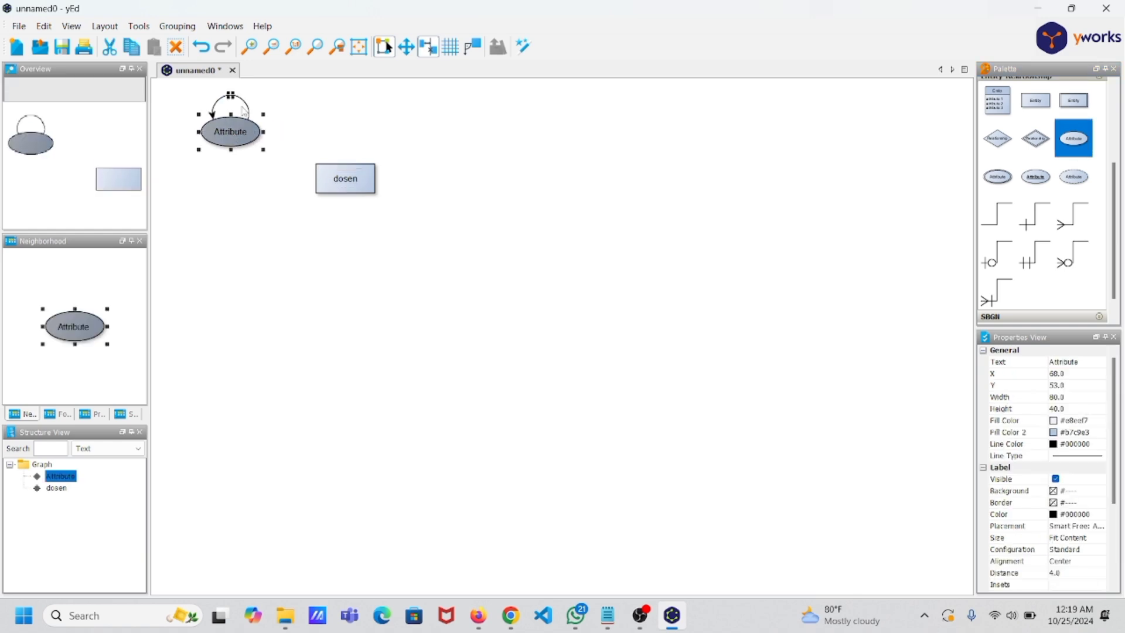
click(246, 111)
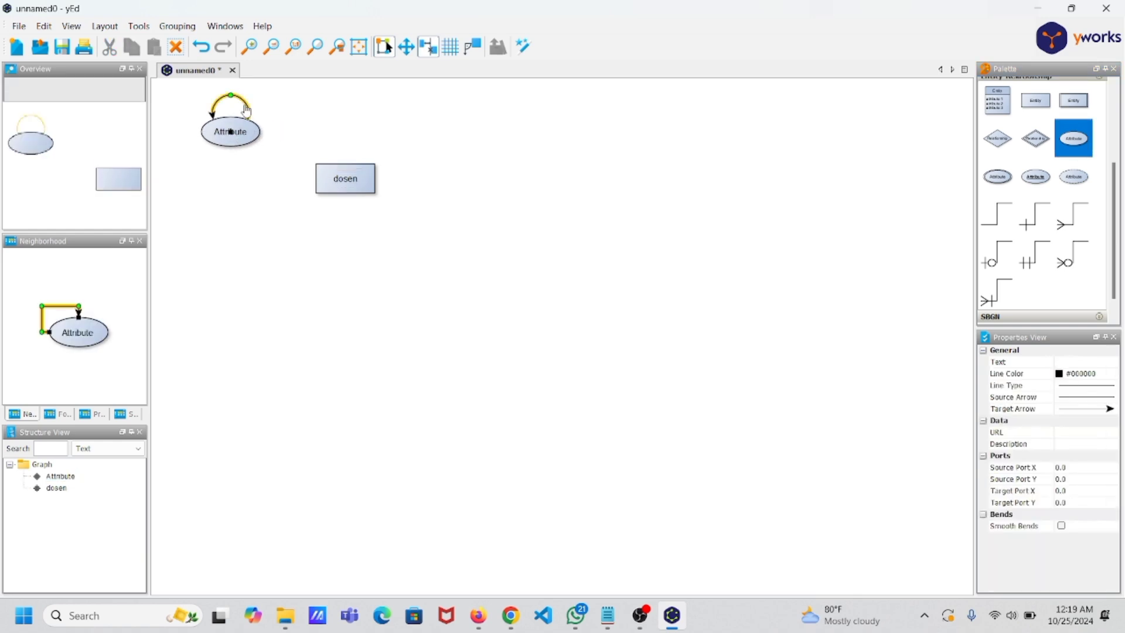
key(Delete)
drag(234, 134, 256, 142)
Step: Rename the new attribute ellipse as nama_dosen
double_click(264, 143)
key(BackSpace)
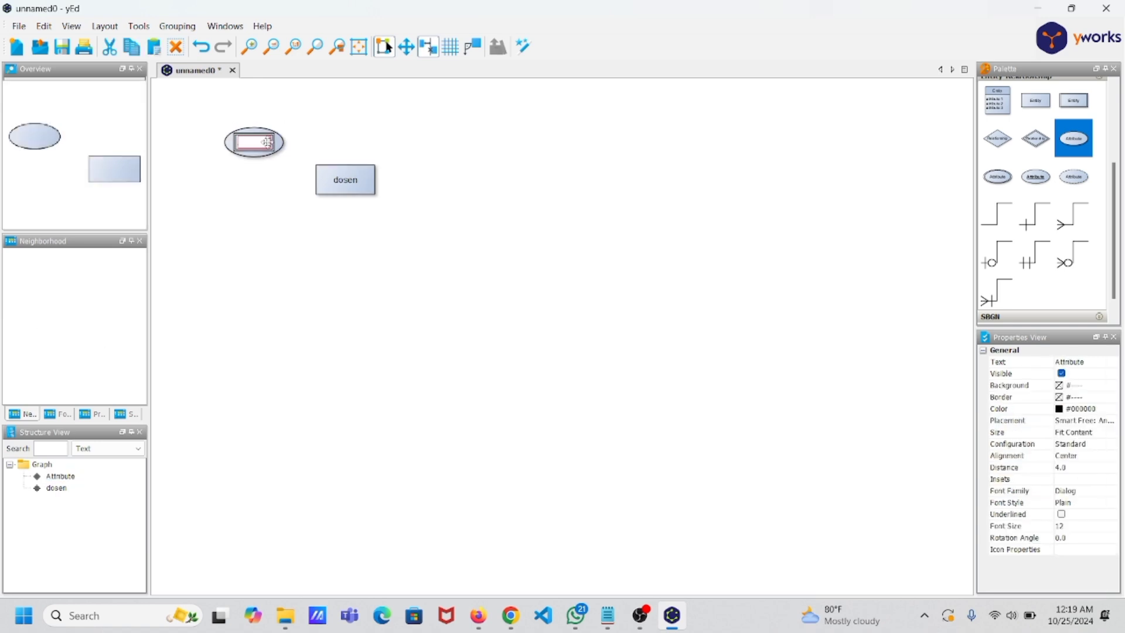
text(nama_dosen)
click(326, 141)
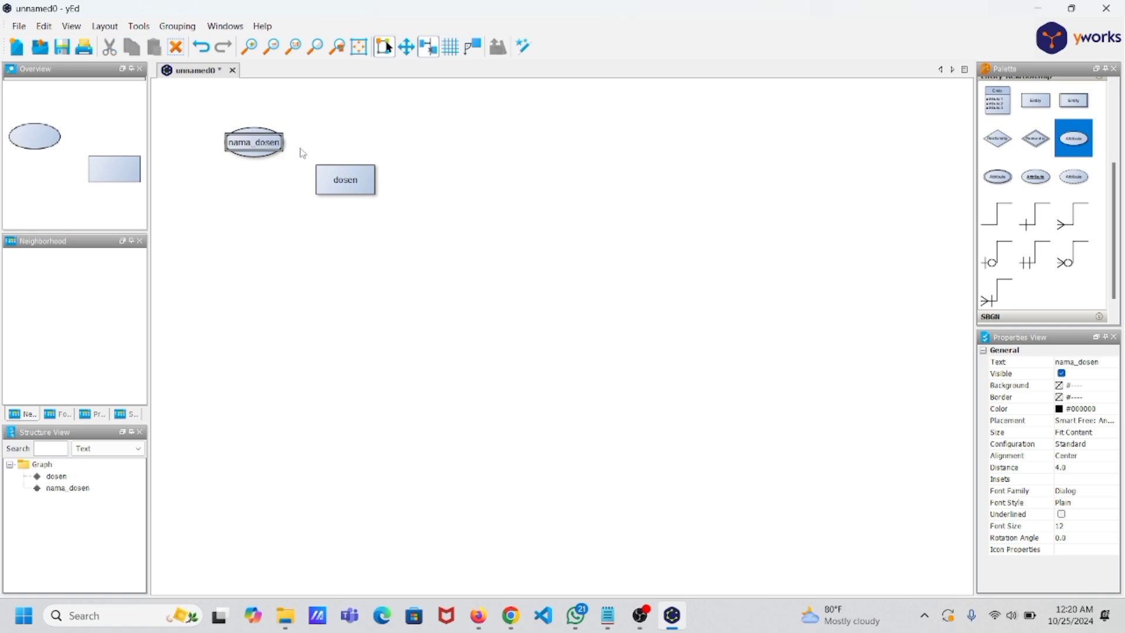
click(303, 153)
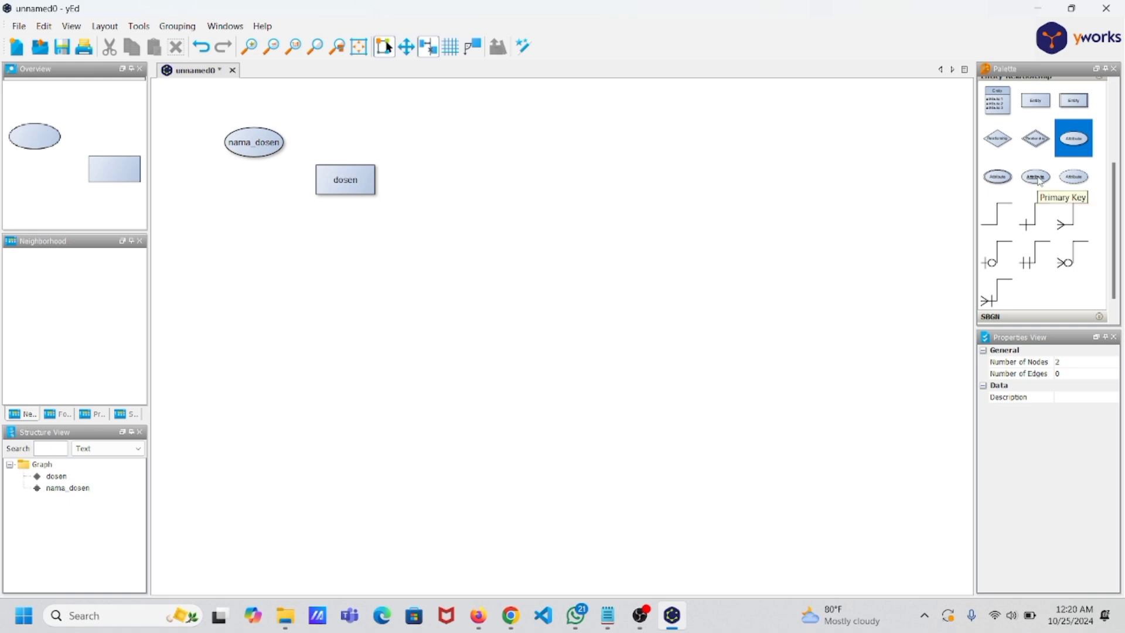
Step: Add a Primary Key attribute labelled nidn below nama_dosen and line up the two ellipses vertically beside dosen
drag(1041, 181, 217, 211)
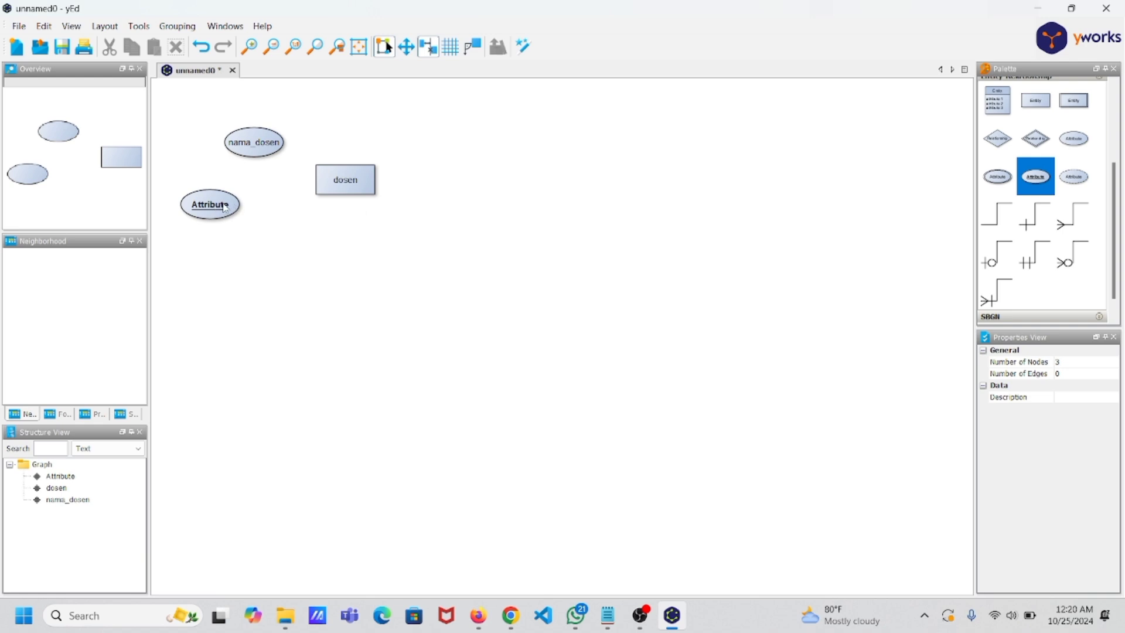
double_click(226, 208)
key(BackSpace)
text(nidn)
click(267, 213)
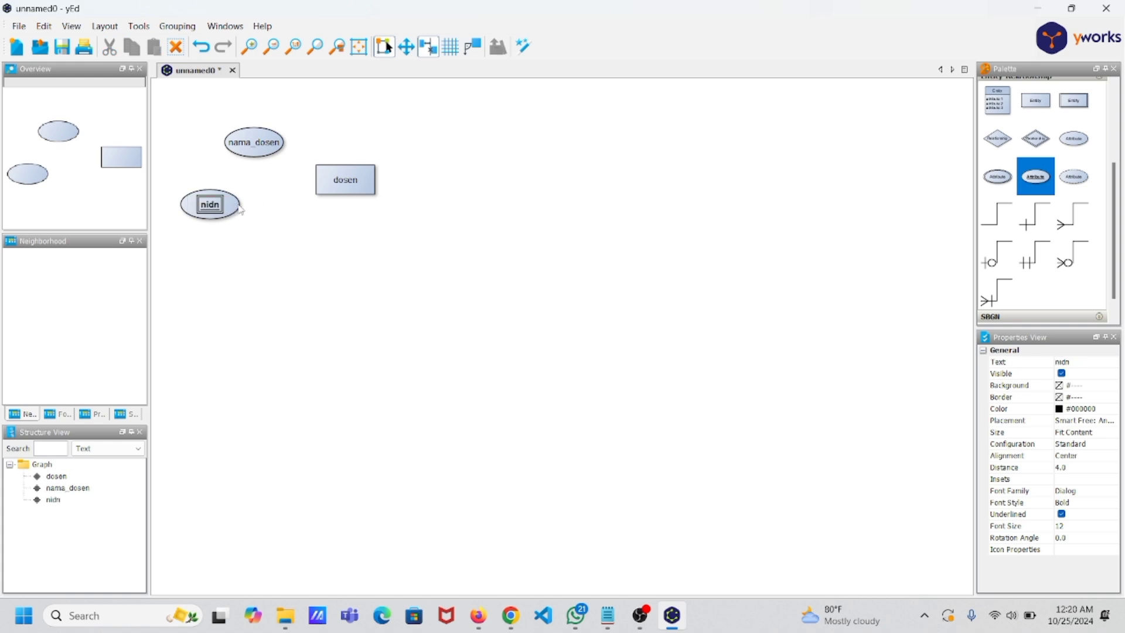
click(262, 225)
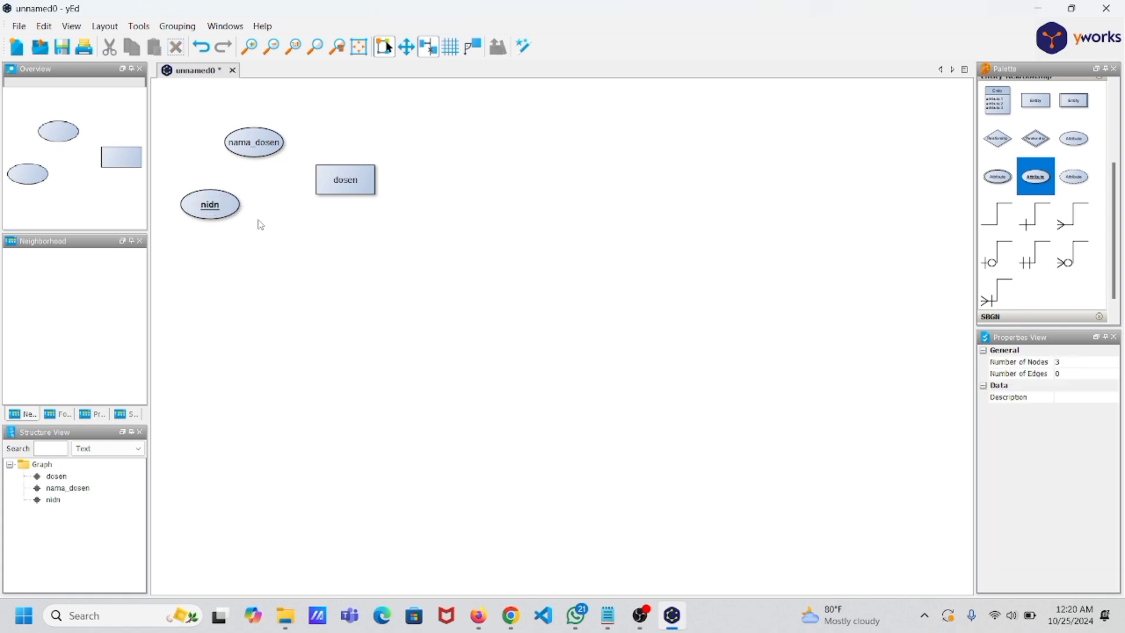
click(221, 207)
drag(221, 208, 242, 226)
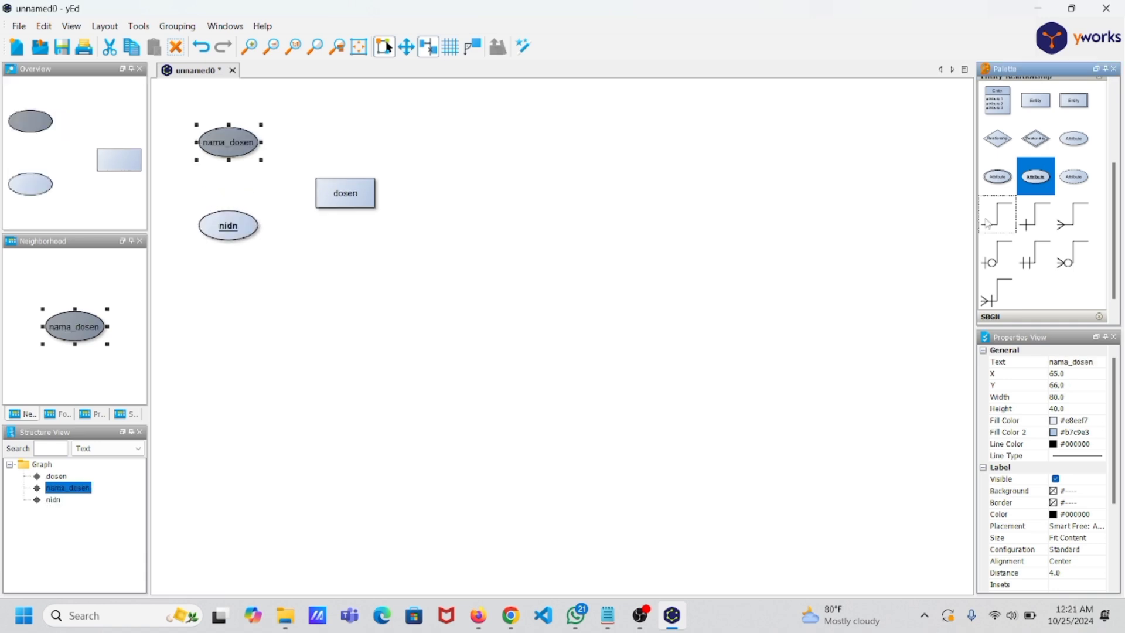
Step: Connect the dosen entity to the nama_dosen and nidn attributes with plain relation lines
drag(988, 224, 230, 140)
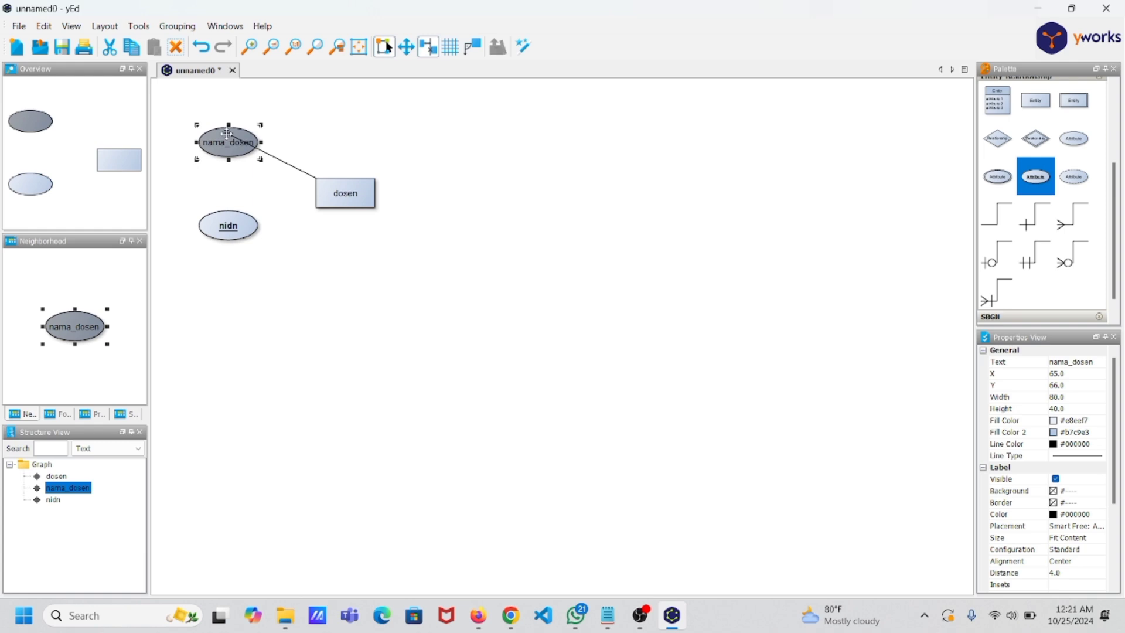
click(414, 222)
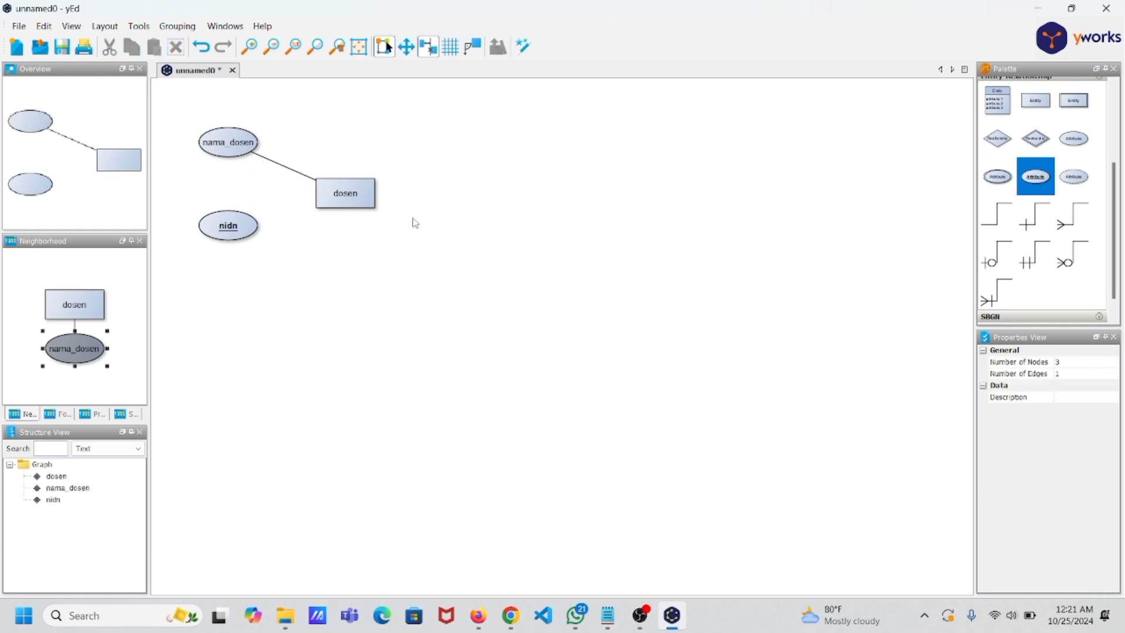
click(1002, 228)
drag(1002, 227, 369, 218)
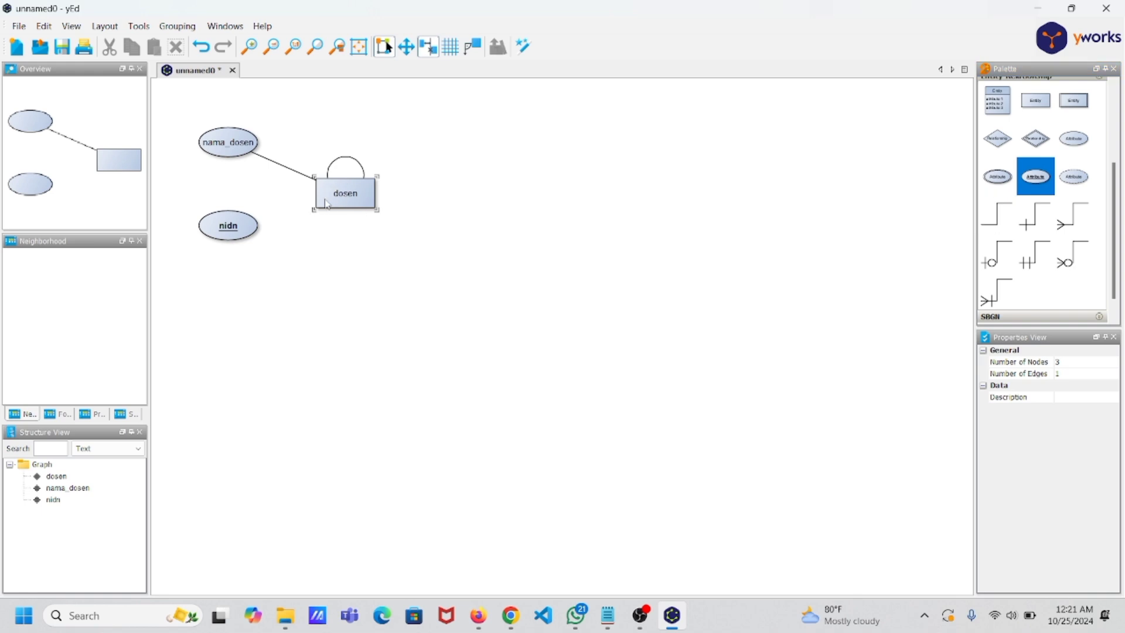
click(248, 230)
scroll(516, 203, up, 3)
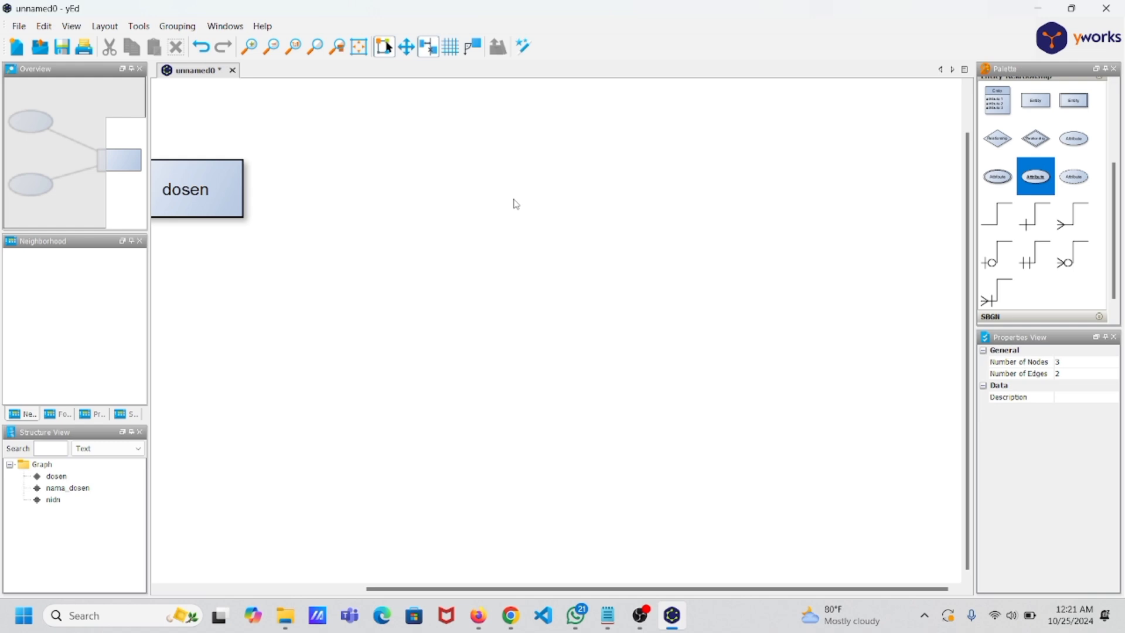
scroll(516, 204, down, 3)
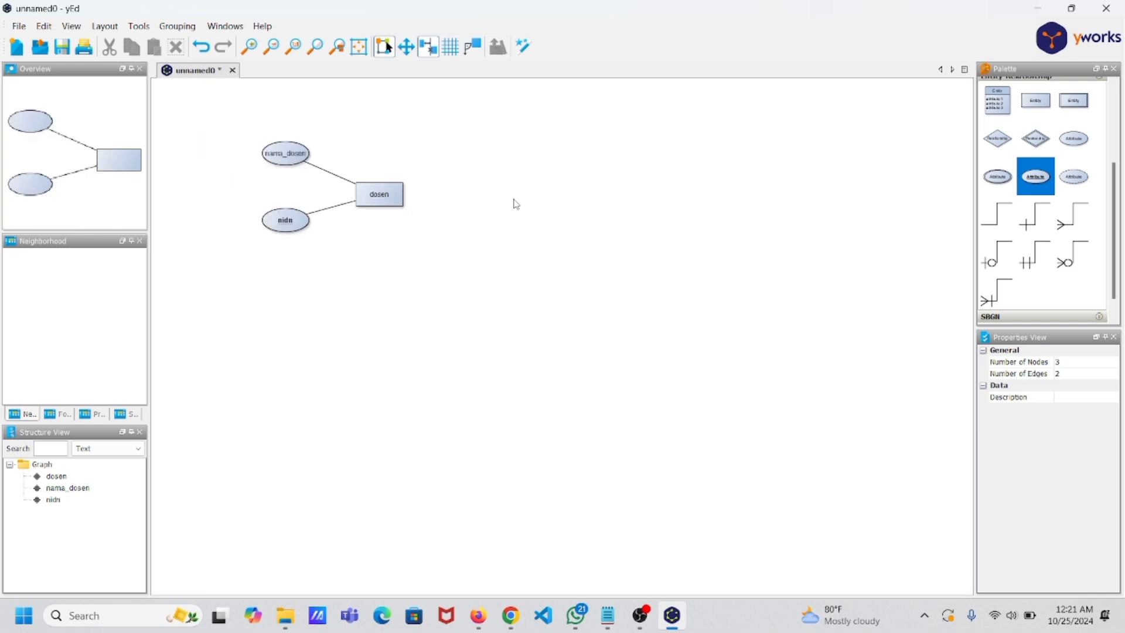
scroll(514, 208, up, 2)
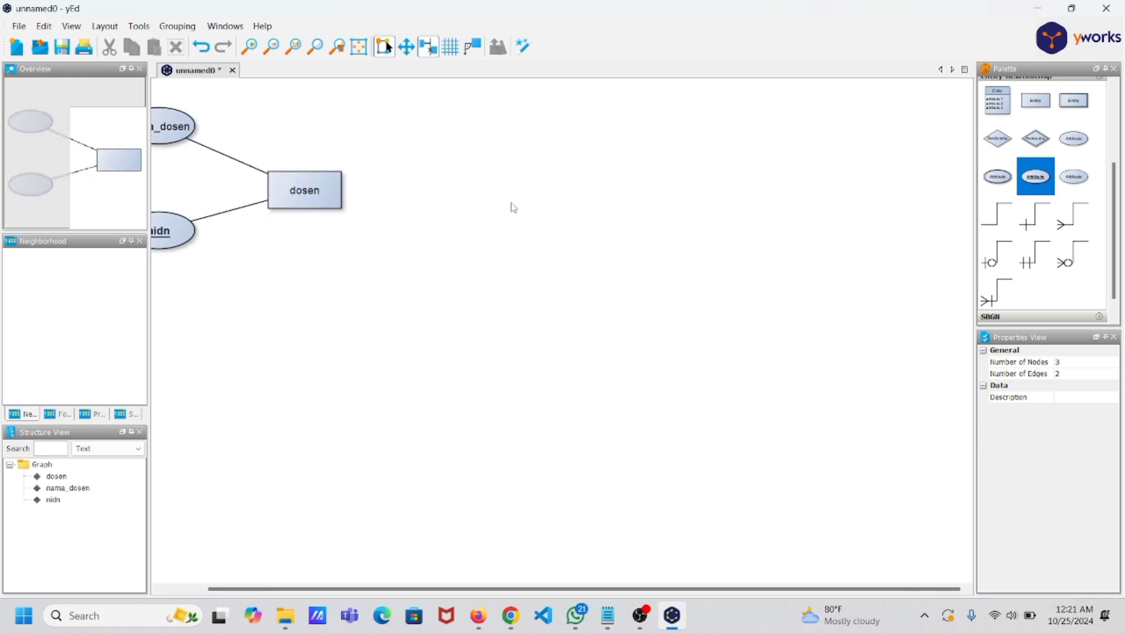
scroll(514, 208, down, 1)
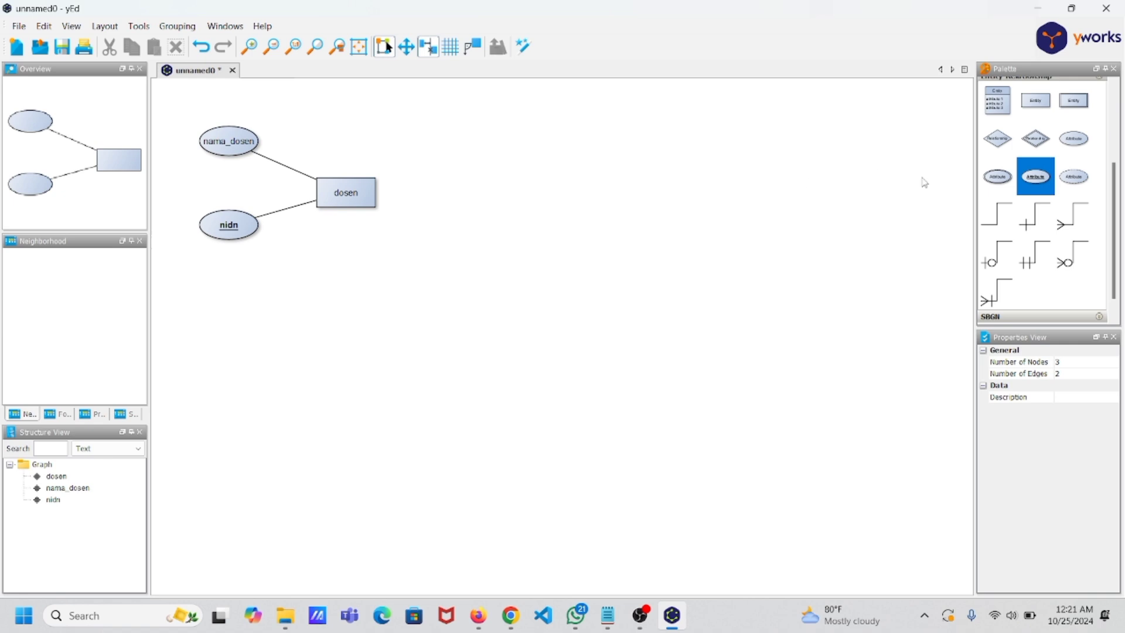
Step: Add a second Entity node level with dosen, on the side away from its attributes, and label it mata_kuliah
click(1039, 104)
drag(1039, 105, 527, 198)
click(529, 197)
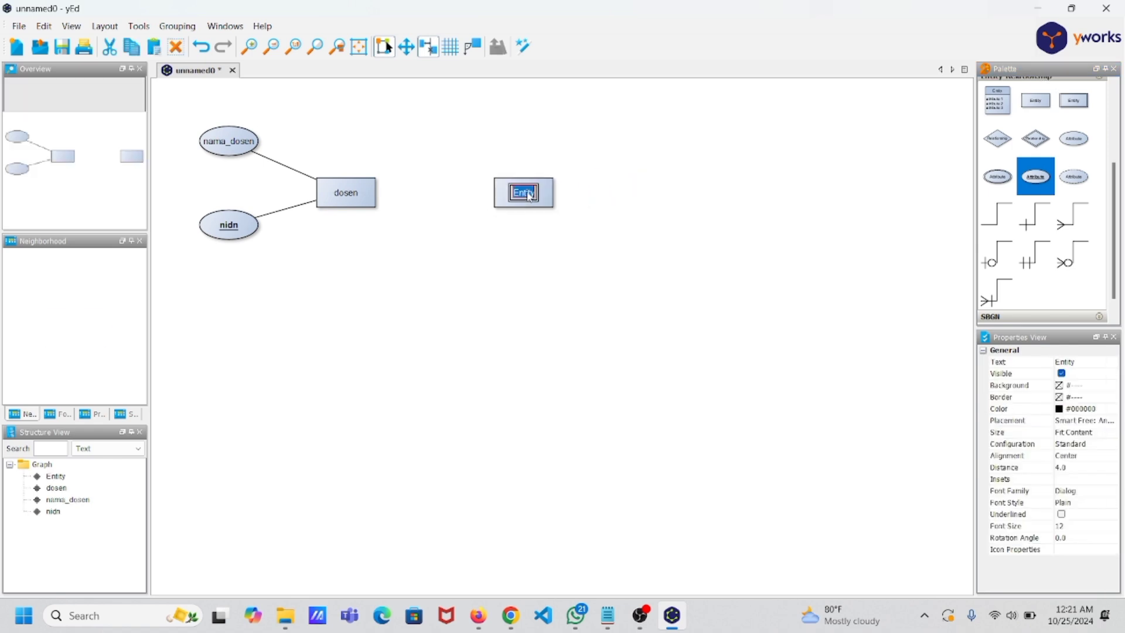
text(mata_kuliah)
key(Return)
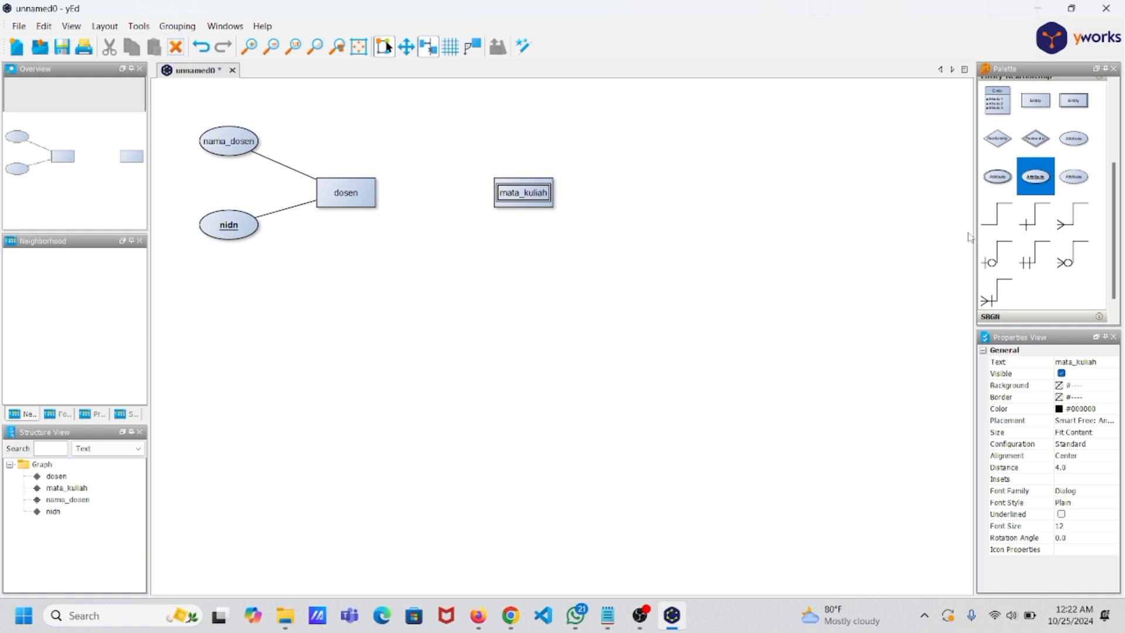
Step: Add an Attribute ellipse above the mata_kuliah entity, label it nama_mahasiswa and widen it to fit the text
drag(1076, 142, 606, 138)
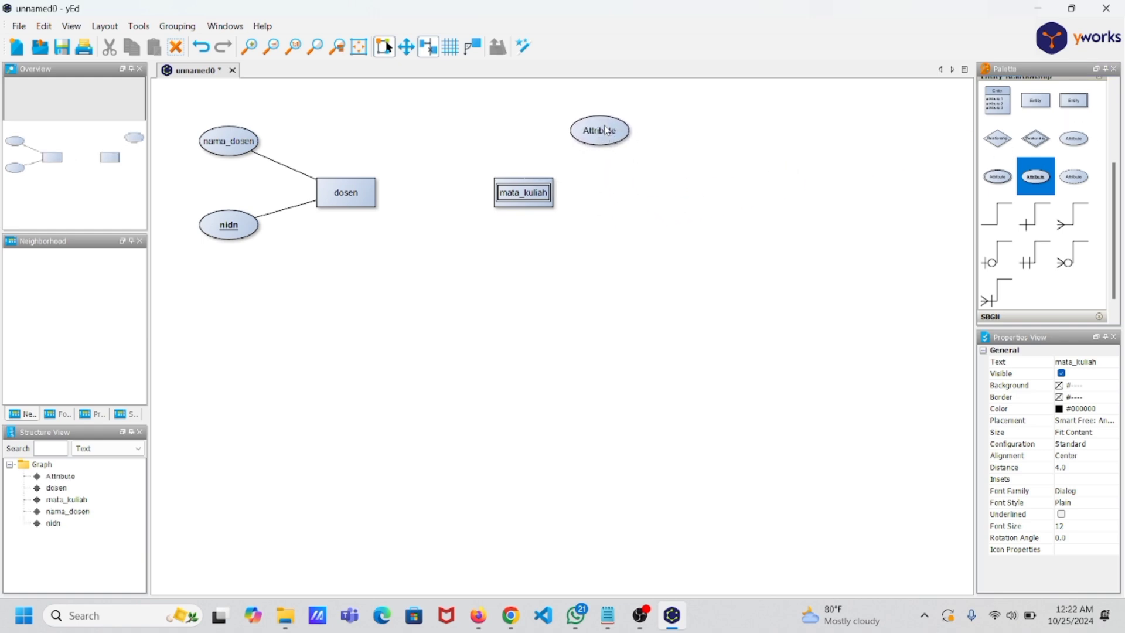
double_click(607, 130)
text(nama_mahasiswa)
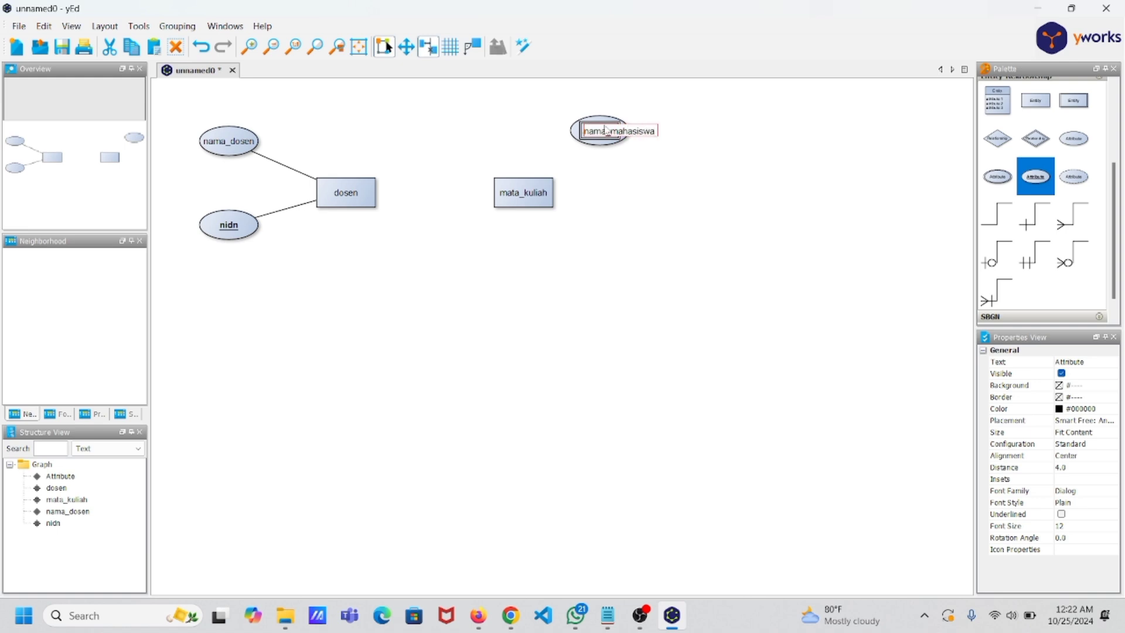
key(Return)
click(646, 141)
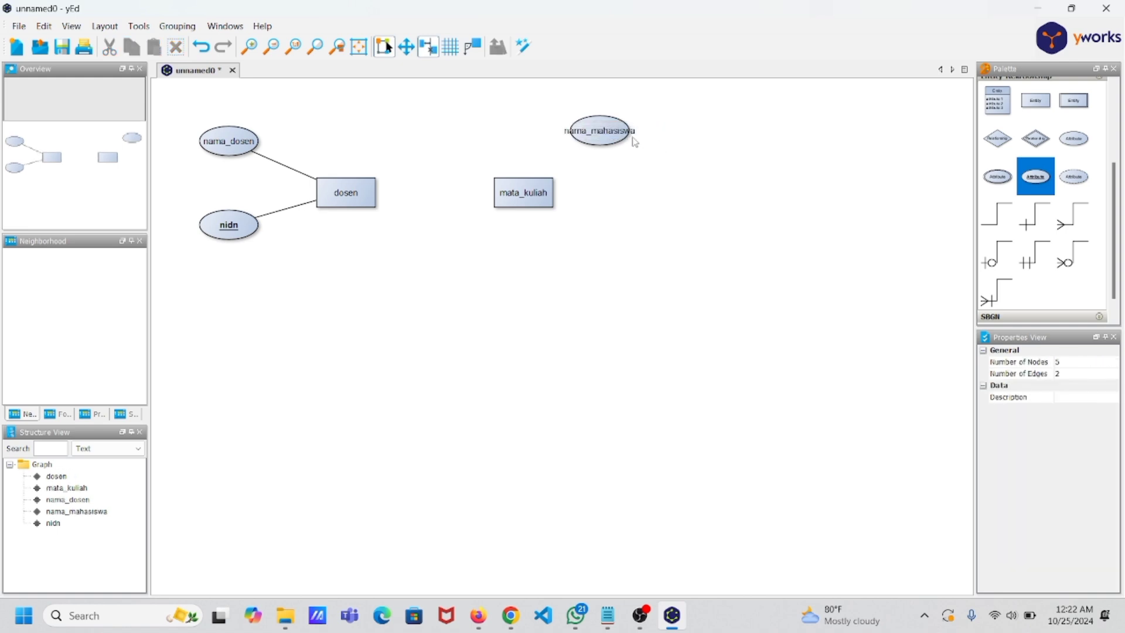
click(635, 141)
drag(633, 131, 650, 131)
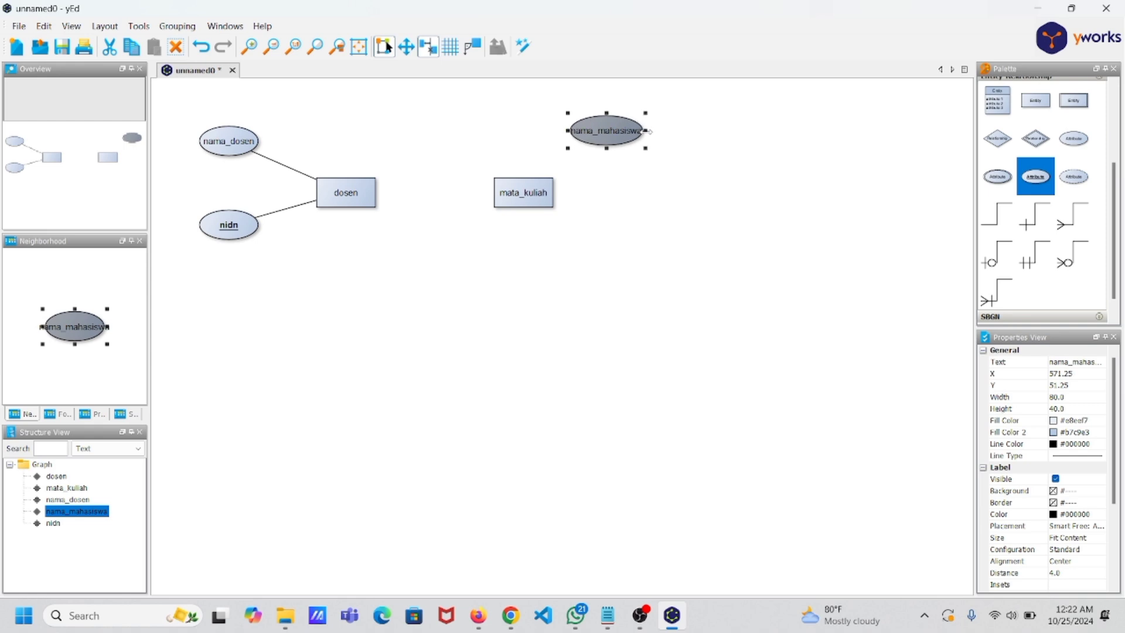
click(662, 152)
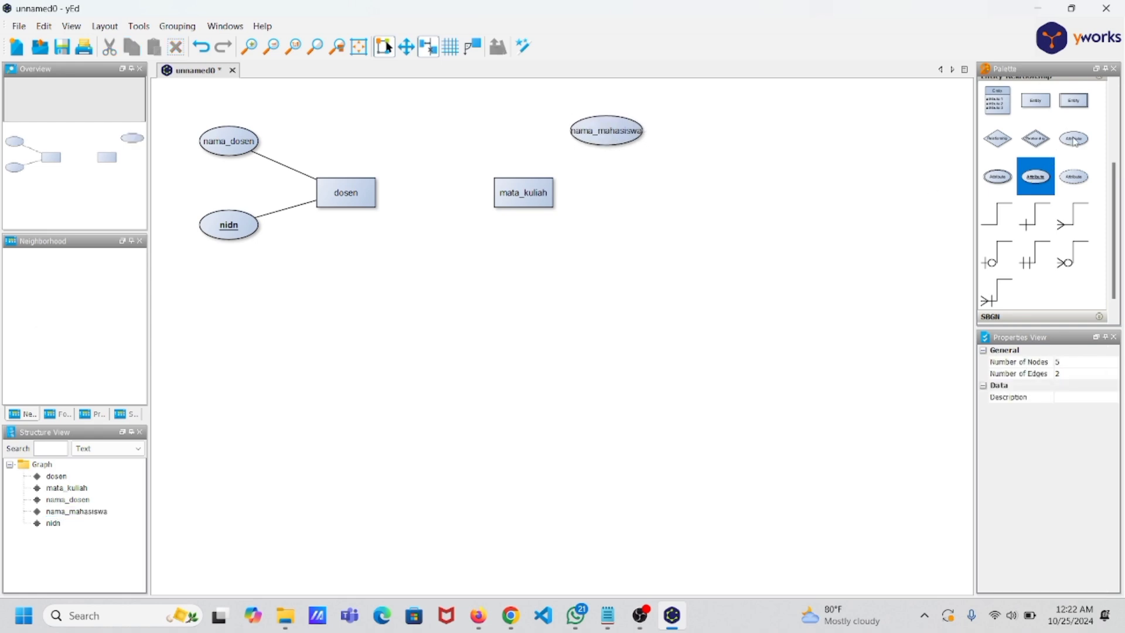
Step: Add a Primary Key attribute labelled nim below nama_mahasiswa, beside the mata_kuliah entity
drag(1036, 182, 616, 241)
double_click(615, 234)
text(nim)
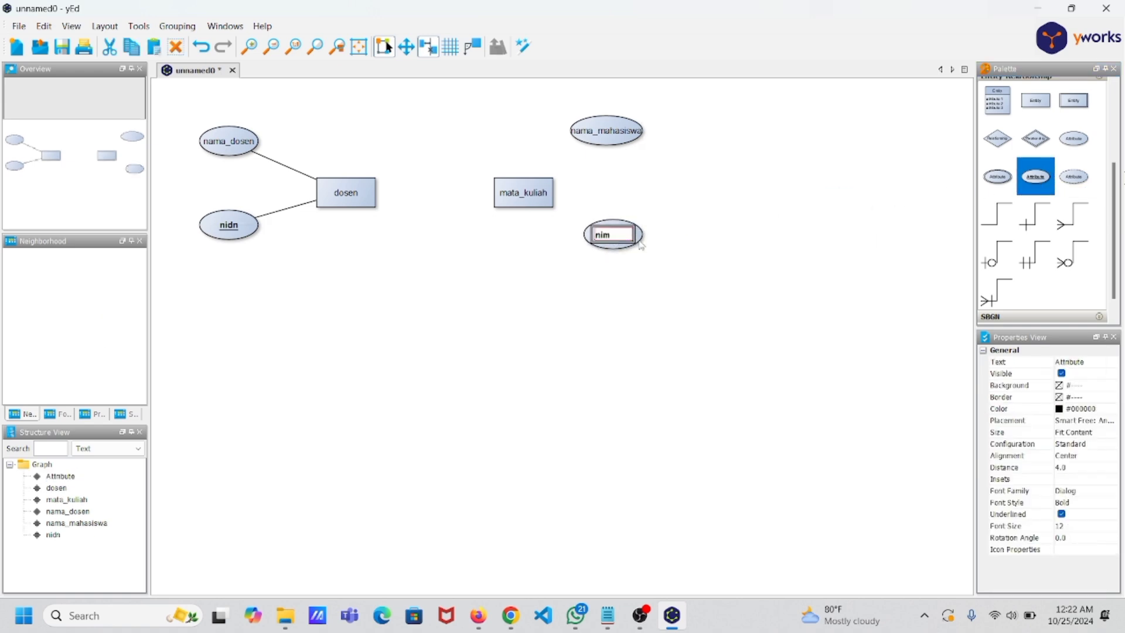
key(Return)
click(688, 249)
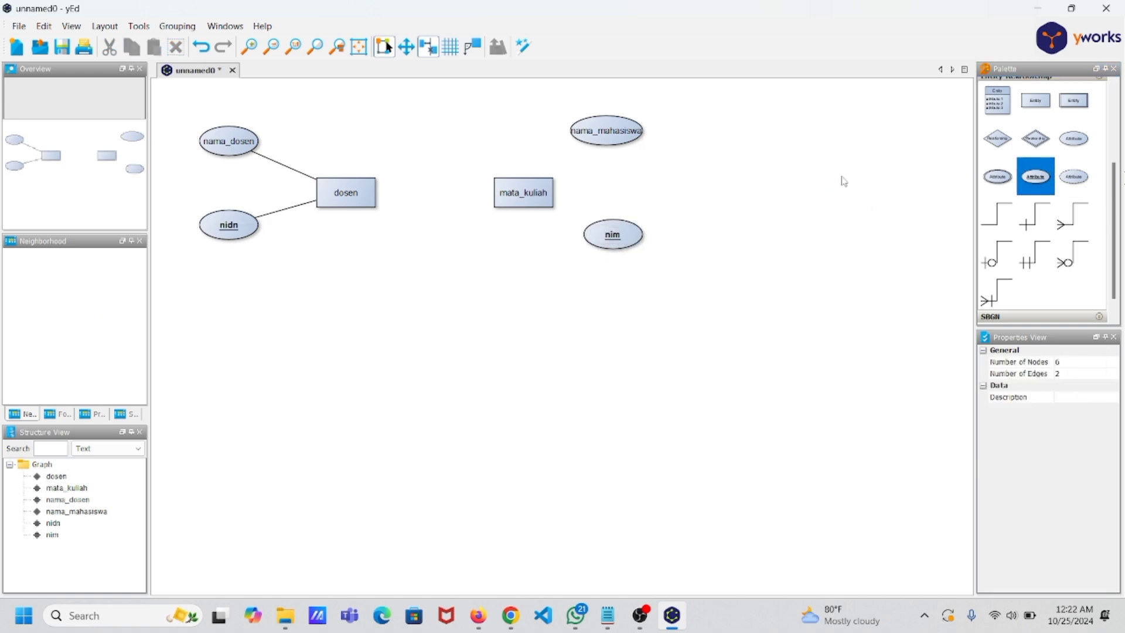
Step: Connect the mata_kuliah entity to the nama_mahasiswa and nim attributes with plain relation lines
mouse_move(991, 225)
mouse_down()
mouse_move(525, 193)
mouse_move(607, 137)
mouse_up()
drag(999, 217, 598, 233)
click(752, 229)
scroll(740, 230, up, 2)
scroll(740, 230, down, 2)
Step: Shift the mata_kuliah entity and its two attributes, nama_mahasiswa and nim, a little closer to dosen
click(518, 203)
drag(518, 204, 497, 204)
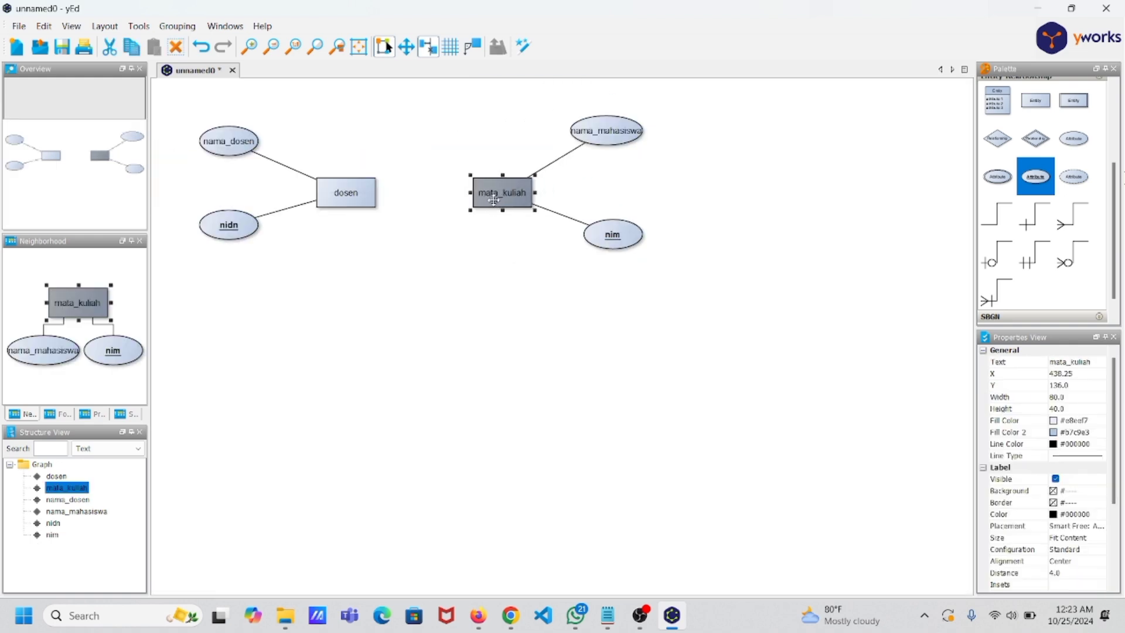
click(610, 141)
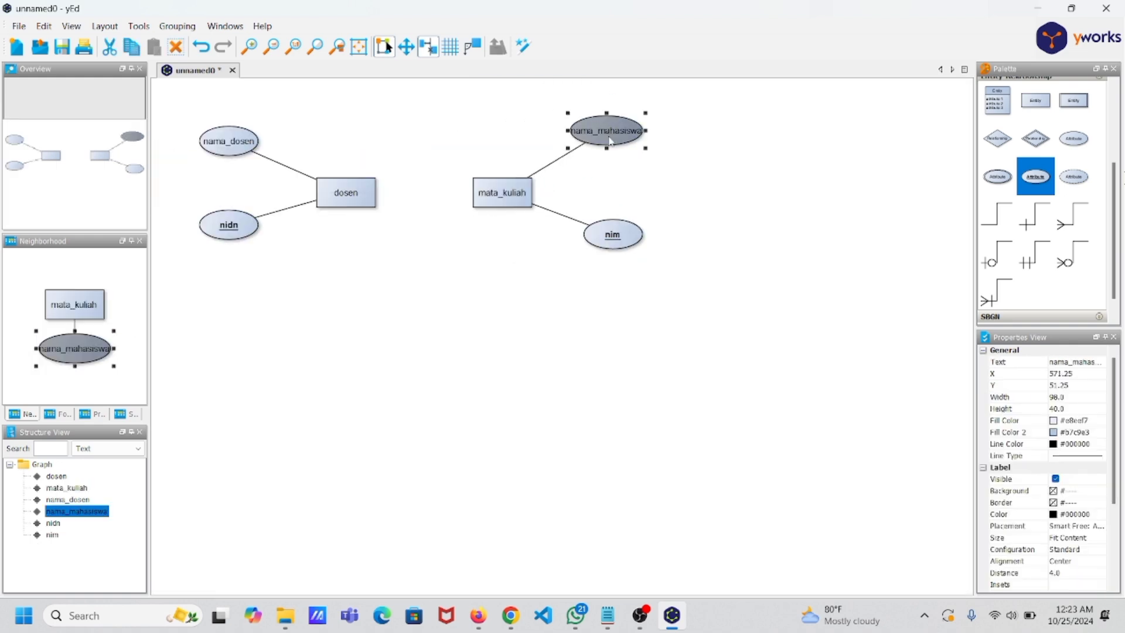
click(613, 235)
drag(612, 235, 583, 235)
click(717, 219)
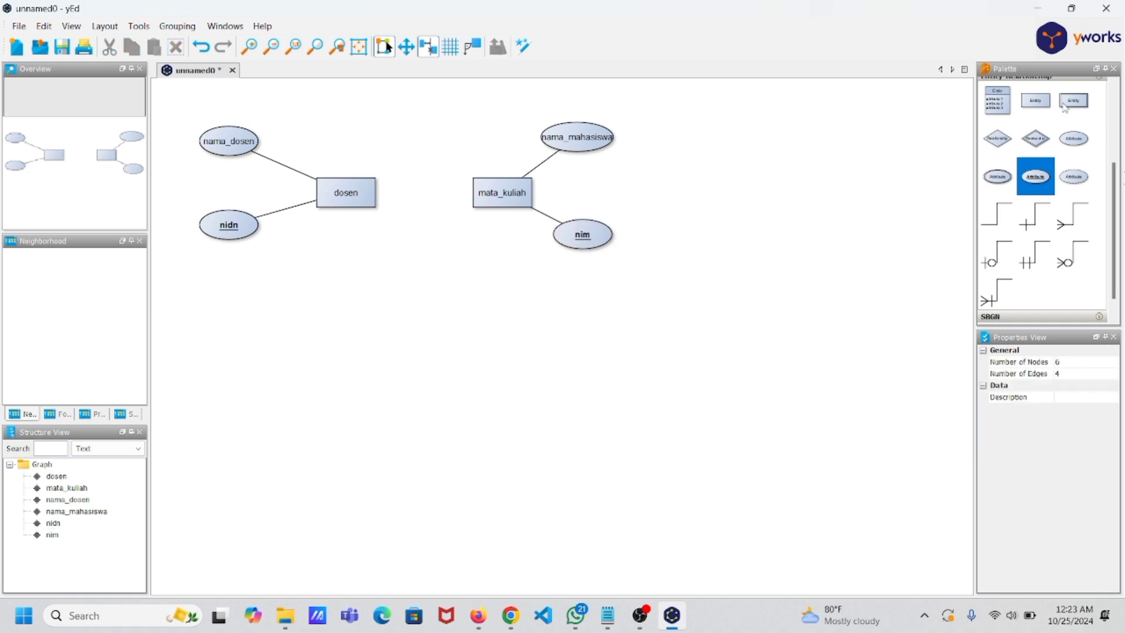
Step: Add a third Entity node level with mata_kuliah, well beyond its attributes, and label it mahasiswa
scroll(1037, 131, up, 1)
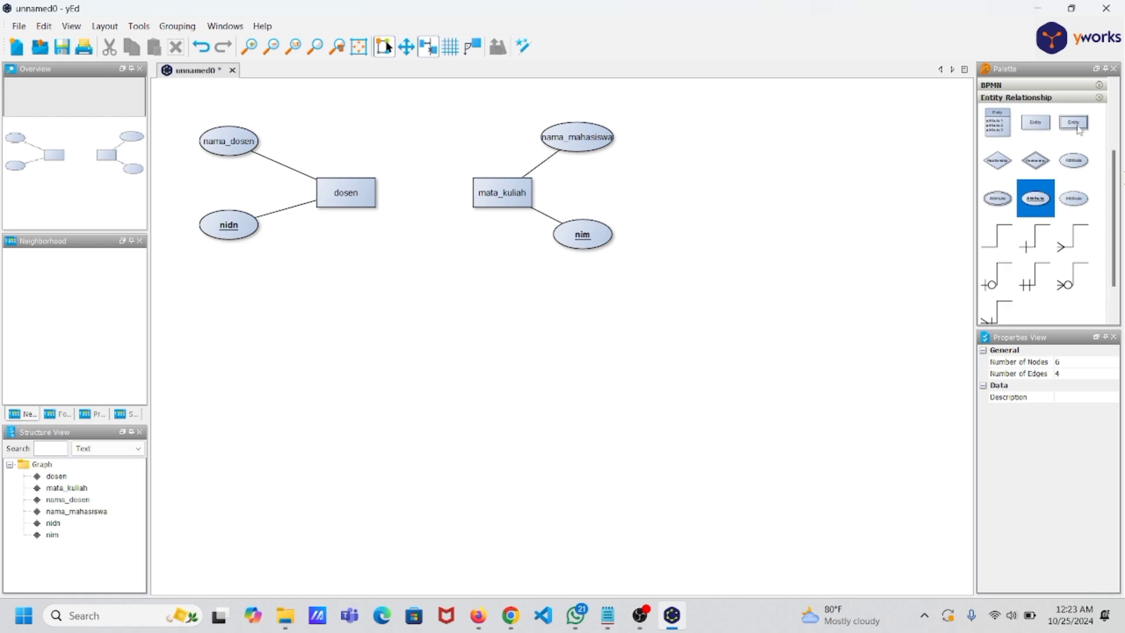
click(1082, 129)
click(1048, 129)
drag(1048, 128, 783, 200)
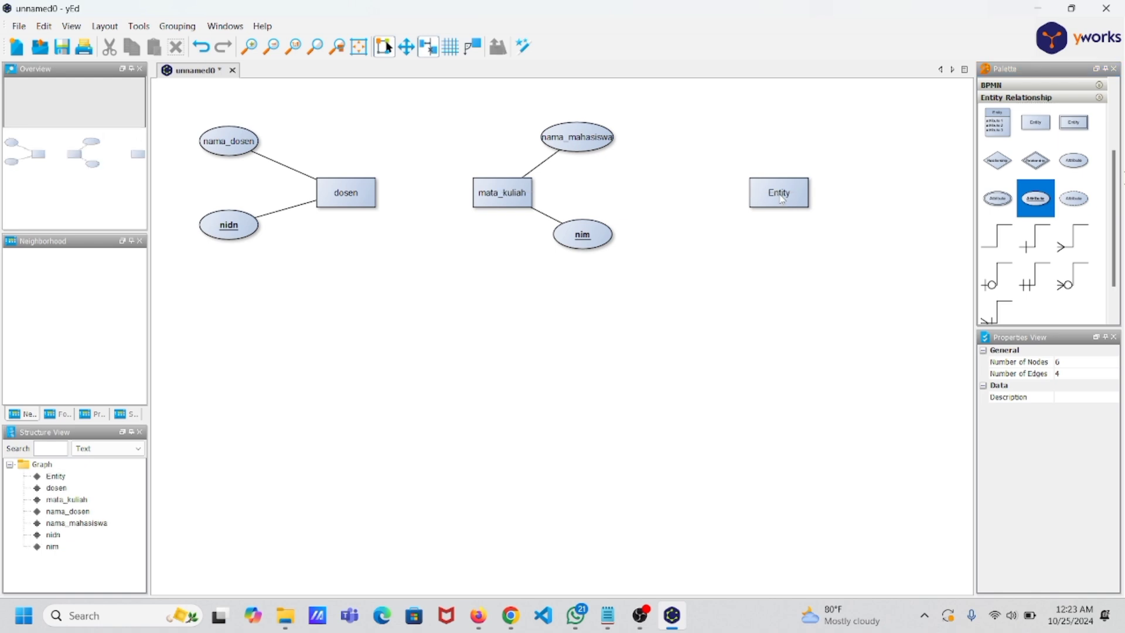
click(783, 200)
text(mahasiswa)
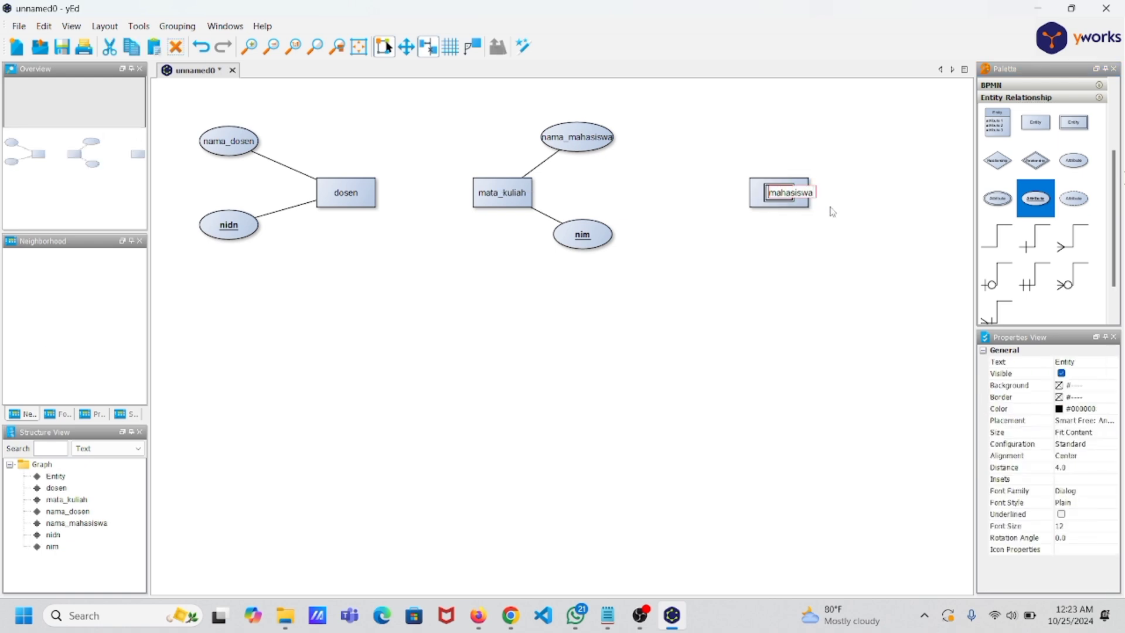
key(Return)
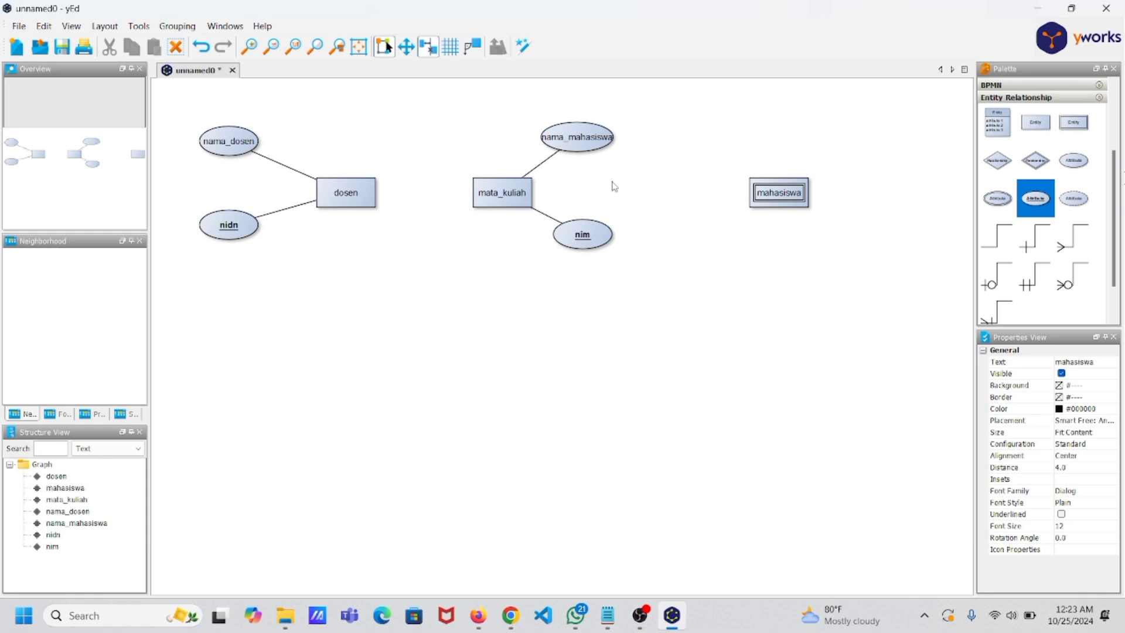
Step: Delete the nim attribute attached to the mata_kuliah entity
click(585, 239)
click(586, 236)
right_click(603, 241)
click(662, 383)
drag(1074, 160, 583, 244)
click(586, 247)
text(kos)
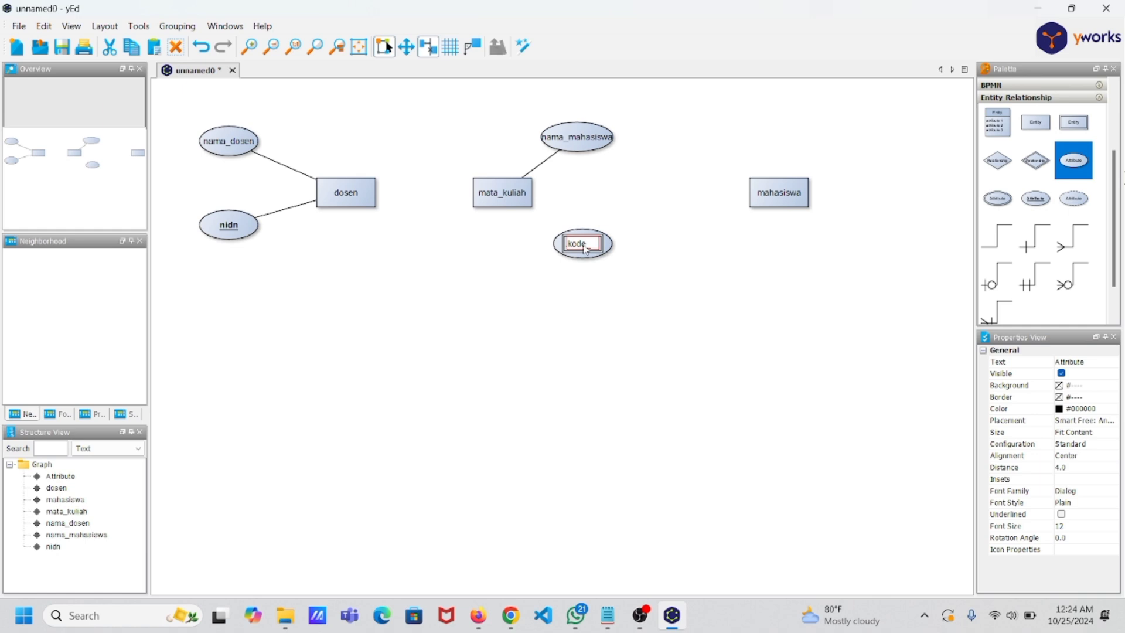
text(k)
key(Return)
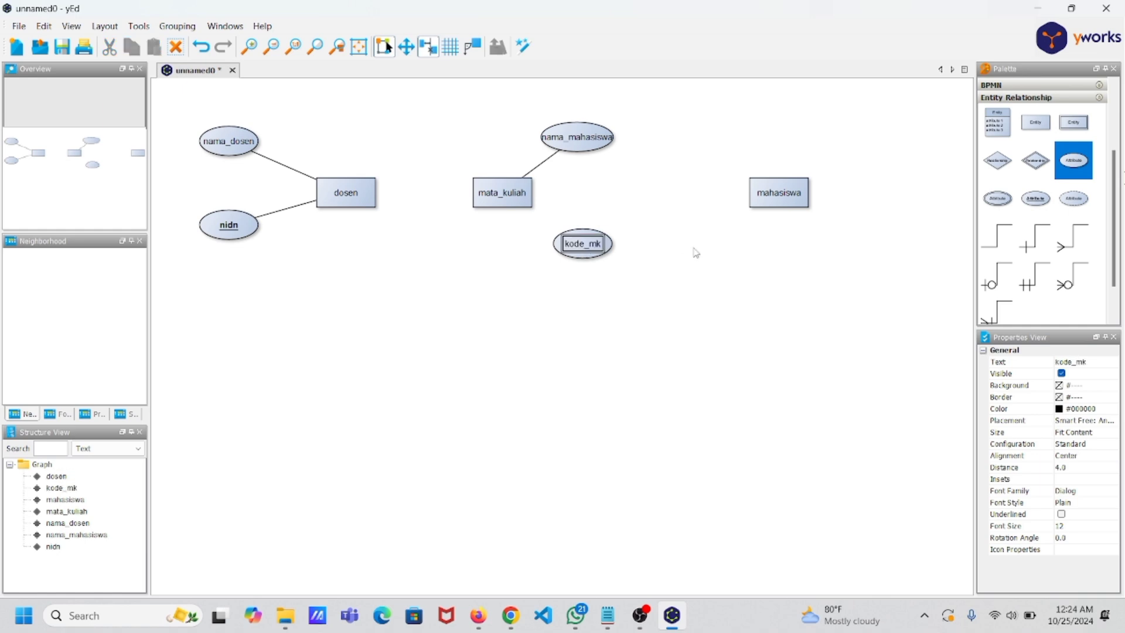
right_click(615, 249)
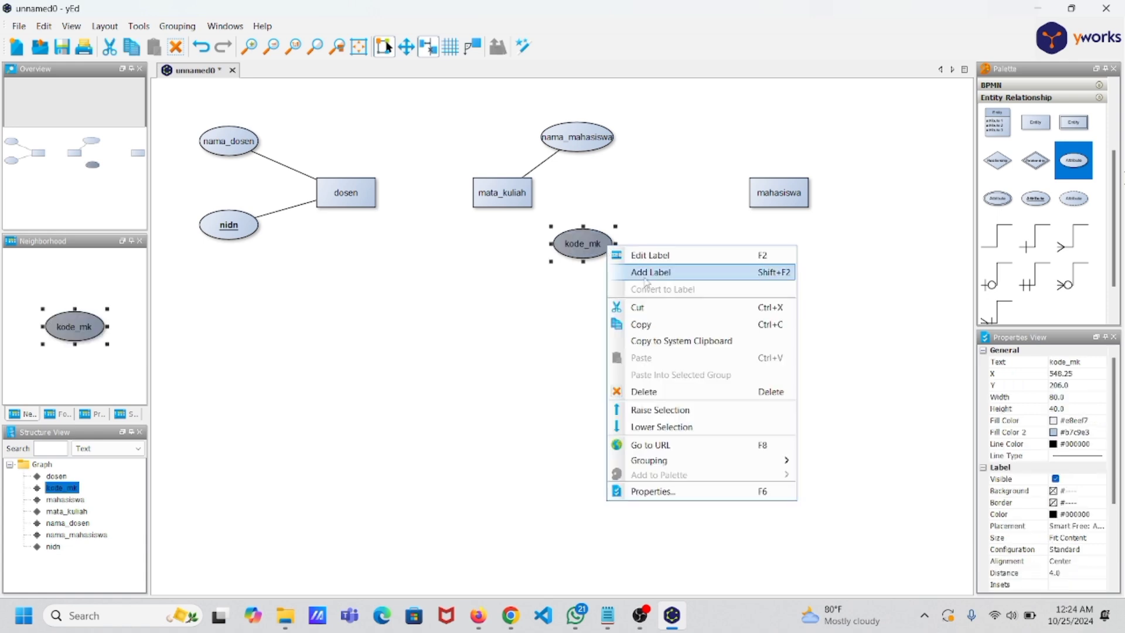
click(671, 388)
Step: Add a Primary Key attribute below the mata_kuliah entity and label it kode_mk
click(1036, 199)
click(579, 253)
double_click(579, 254)
text(kode_mk)
key(Return)
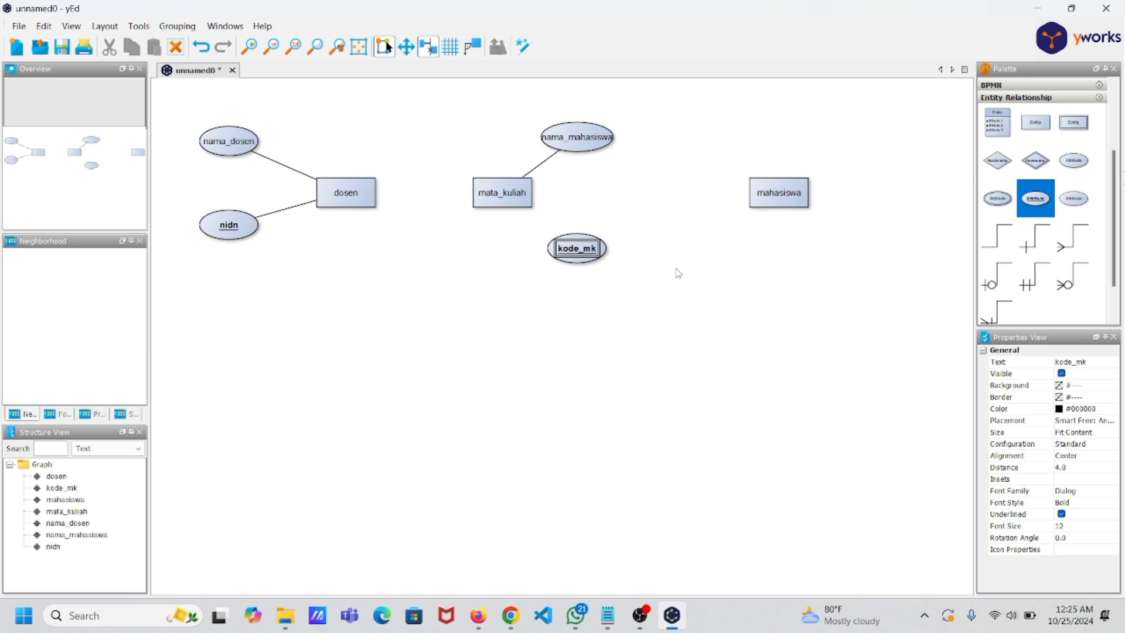
Step: Relabel the mata_kuliah attribute nama_mahasiswa as nama_mk and narrow its ellipse slightly
double_click(565, 138)
text(nama_mk)
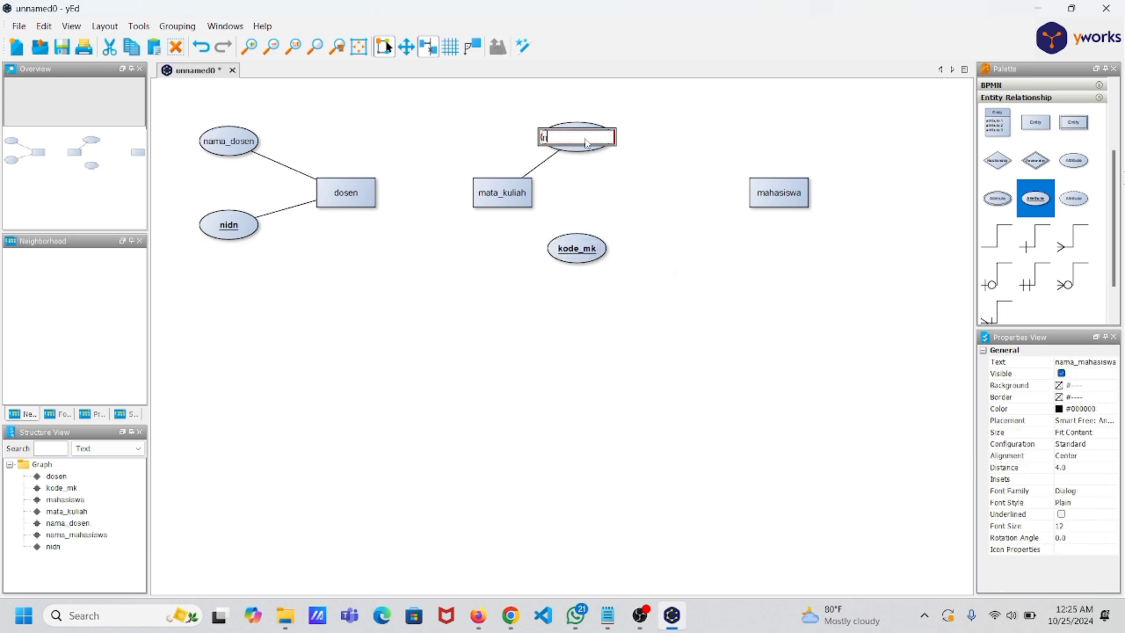
key(Return)
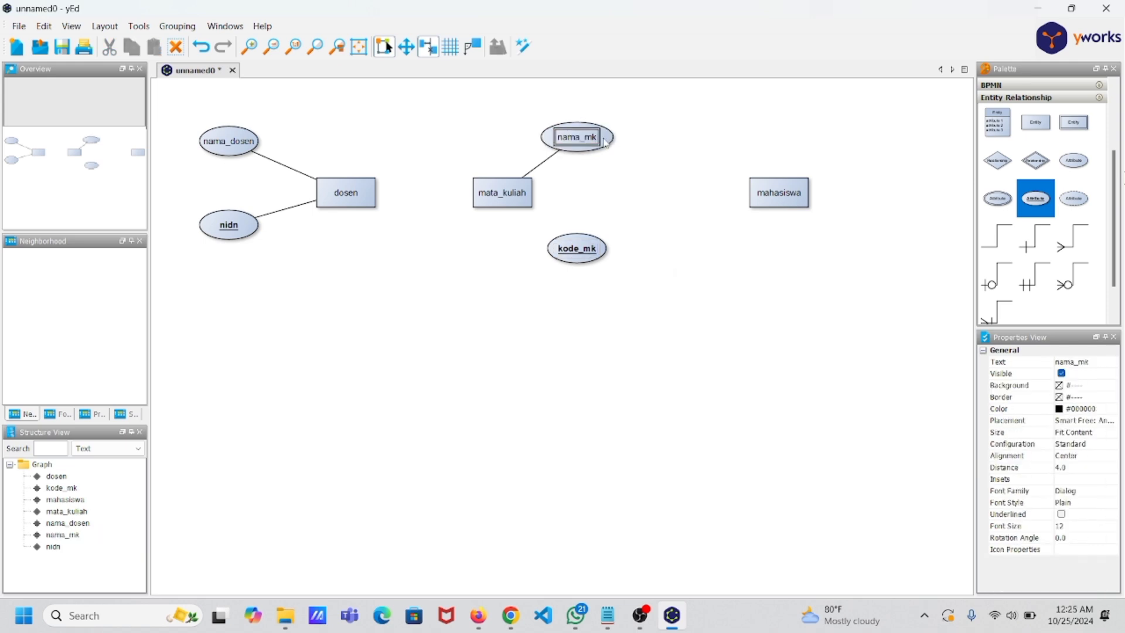
click(606, 144)
click(610, 265)
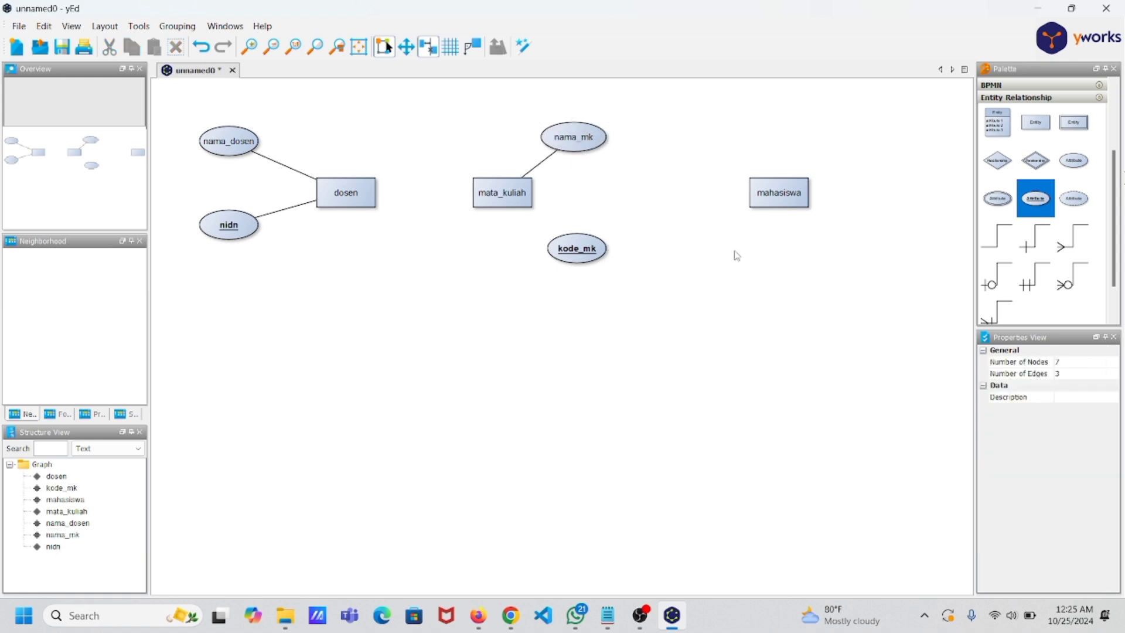
Step: Add an Attribute ellipse labelled sks between nama_mk and kode_mk, moving kode_mk lower to make room
drag(1074, 161, 611, 202)
key(F2)
text(sks)
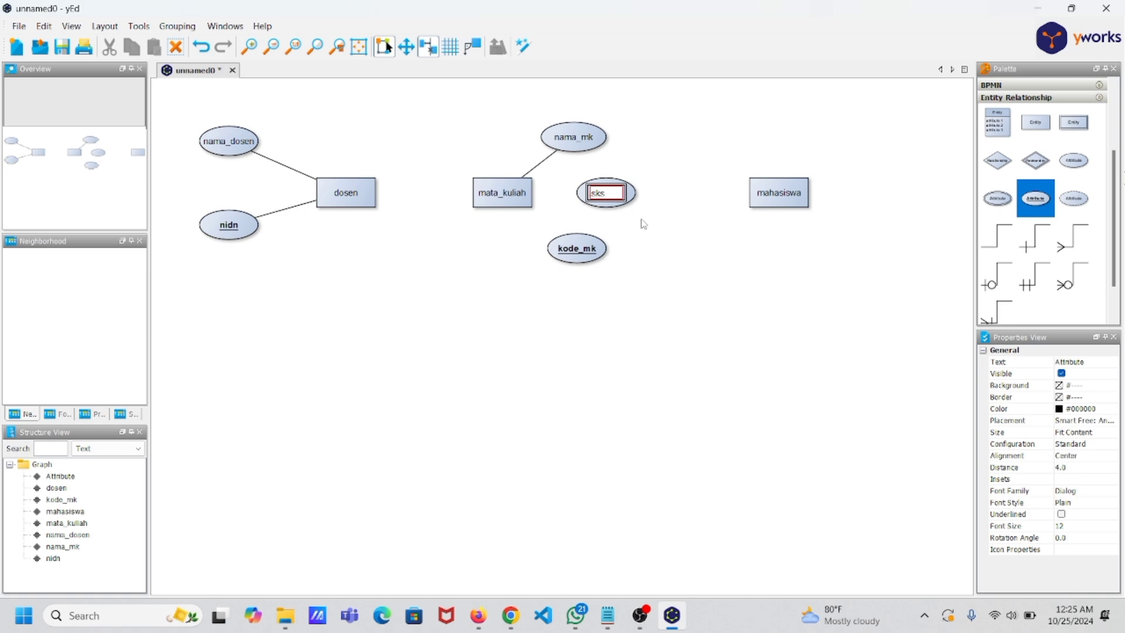
click(644, 224)
mouse_move(586, 258)
mouse_down()
mouse_move(558, 262)
mouse_move(555, 276)
mouse_up()
right_click(593, 221)
click(637, 274)
drag(624, 201, 613, 222)
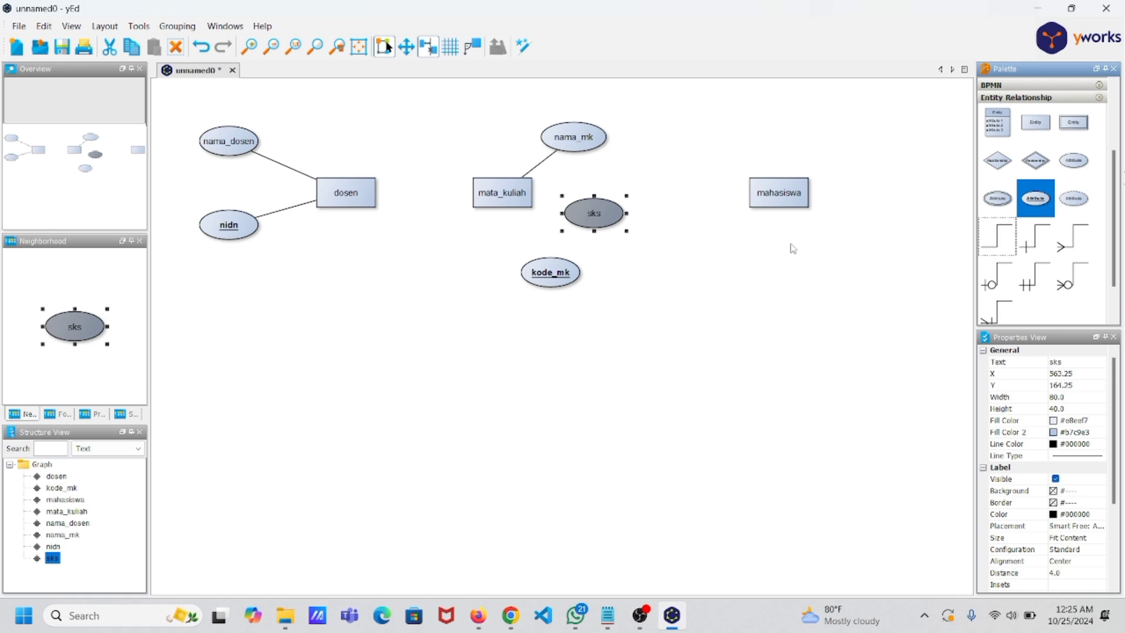
Step: Connect the mata_kuliah entity to the sks and kode_mk attributes with plain relation lines
mouse_move(498, 189)
mouse_down()
mouse_move(510, 176)
mouse_move(589, 214)
mouse_up()
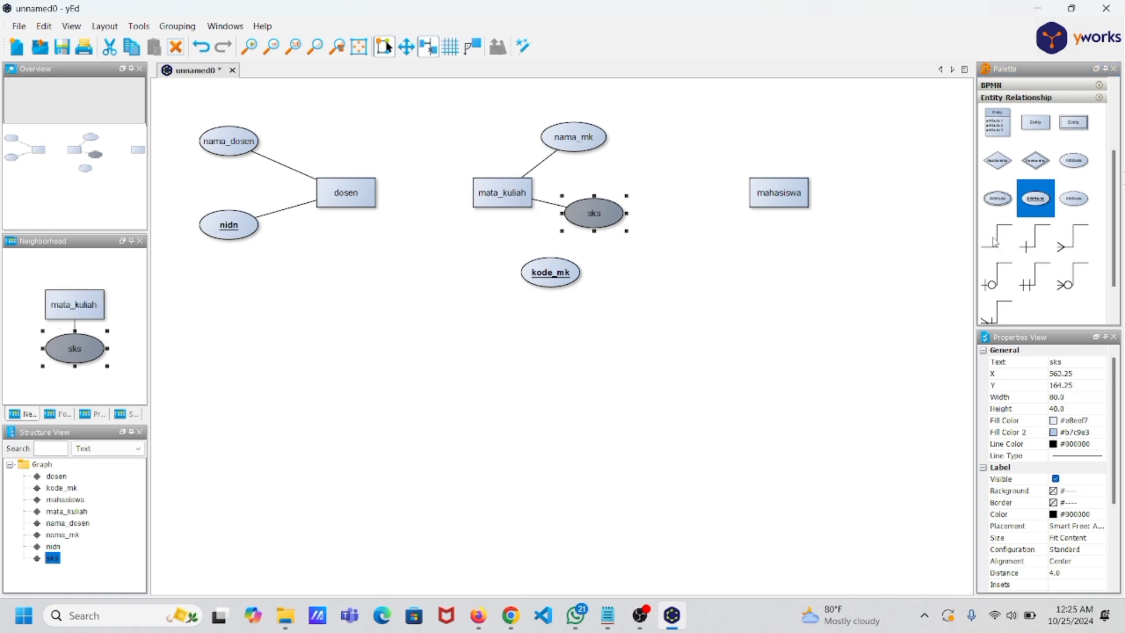
mouse_move(498, 176)
mouse_down()
mouse_move(572, 314)
mouse_move(557, 278)
mouse_up()
click(622, 277)
scroll(667, 280, up, 1)
scroll(666, 280, down, 1)
scroll(717, 248, up, 1)
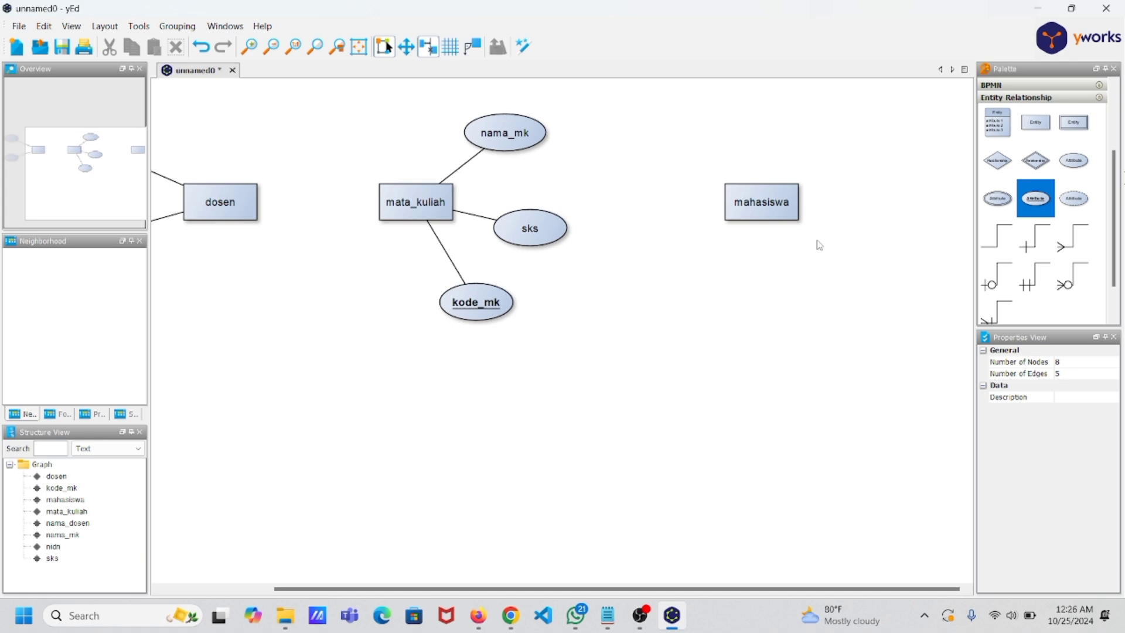
scroll(820, 245, down, 1)
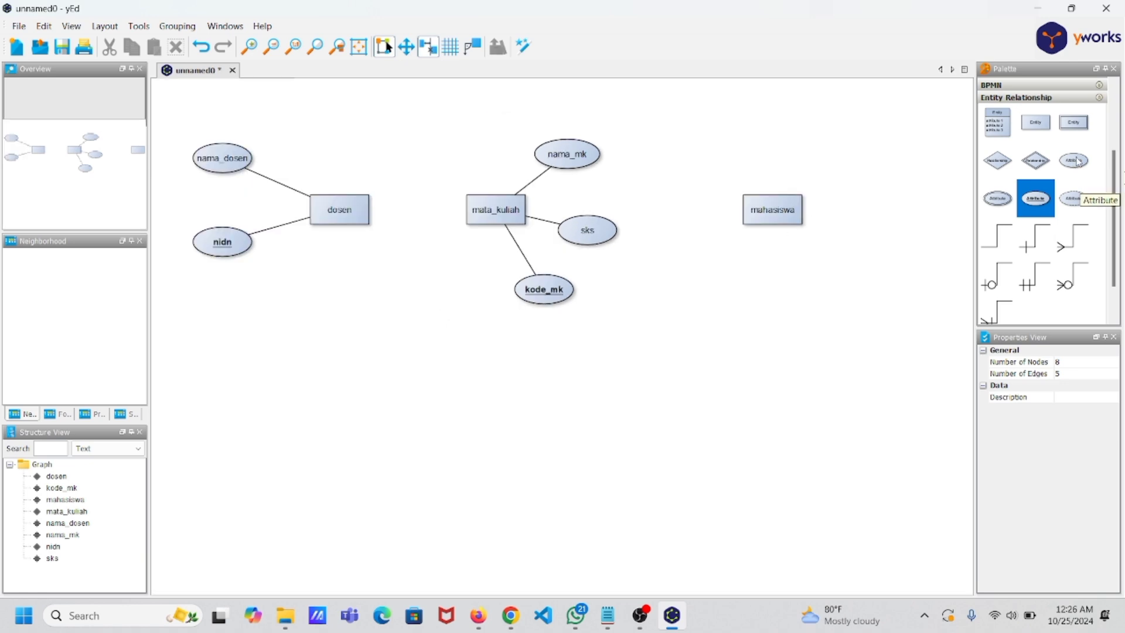
Step: Add an Attribute ellipse above the mahasiswa entity on its outer side, label it nama_mahasiswa and widen it to fit
drag(1076, 162, 862, 133)
double_click(864, 134)
text(nama_mahasiswa)
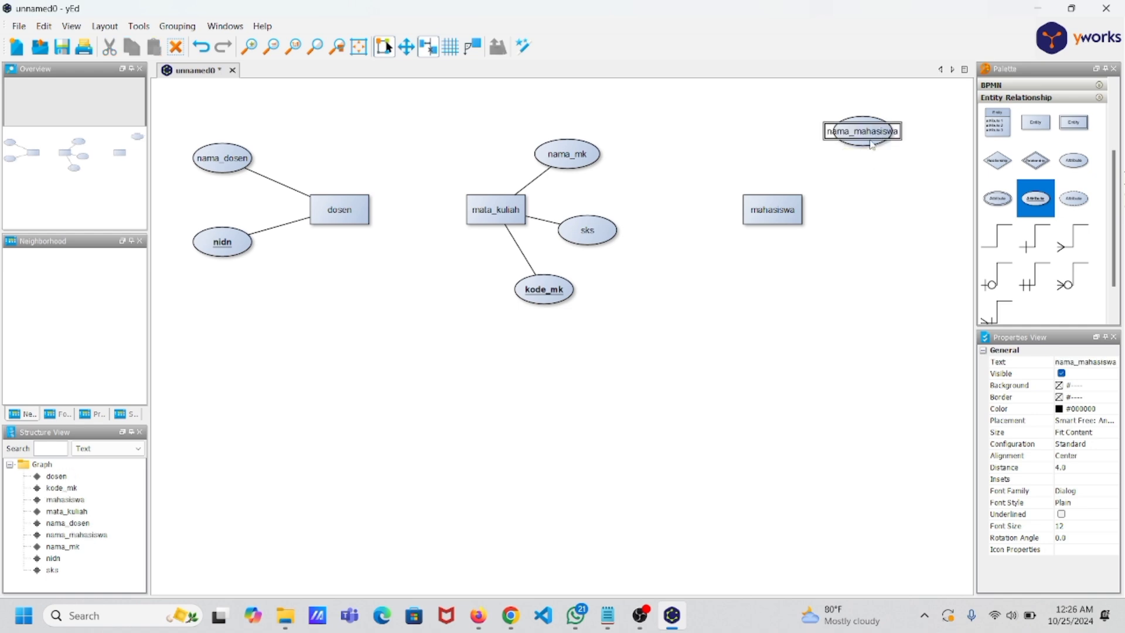
key(Return)
click(919, 143)
click(895, 140)
click(939, 163)
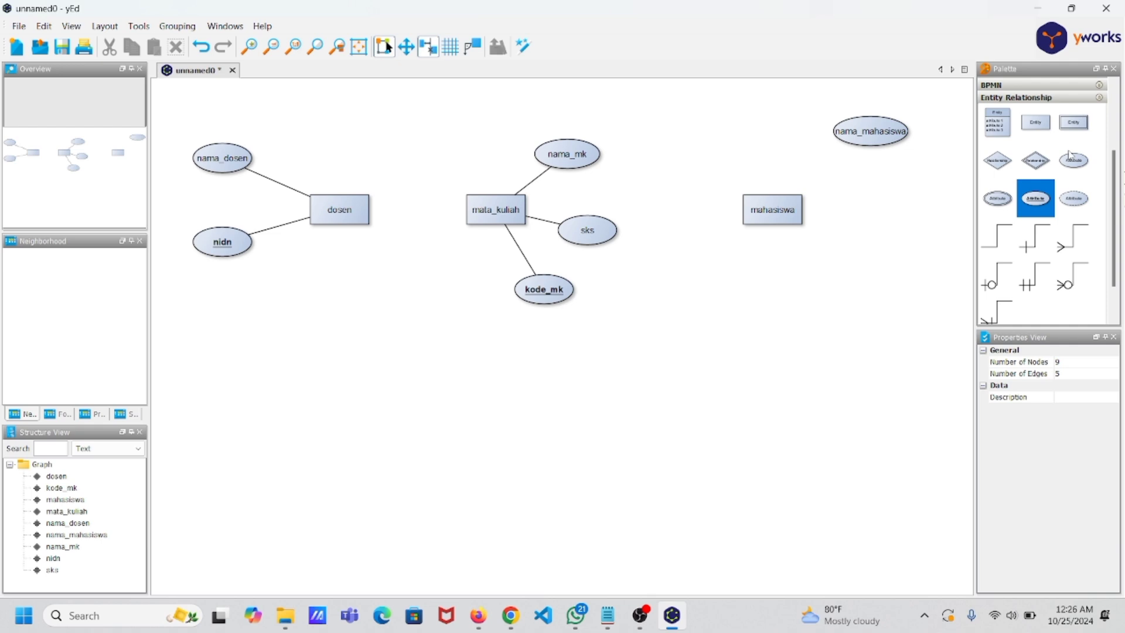
Step: Add a Primary Key attribute labelled nim below nama_mahasiswa and lower nama_mahasiswa slightly toward the mahasiswa entity
drag(1036, 198, 862, 266)
double_click(866, 274)
text(nim)
key(Return)
drag(887, 135, 884, 155)
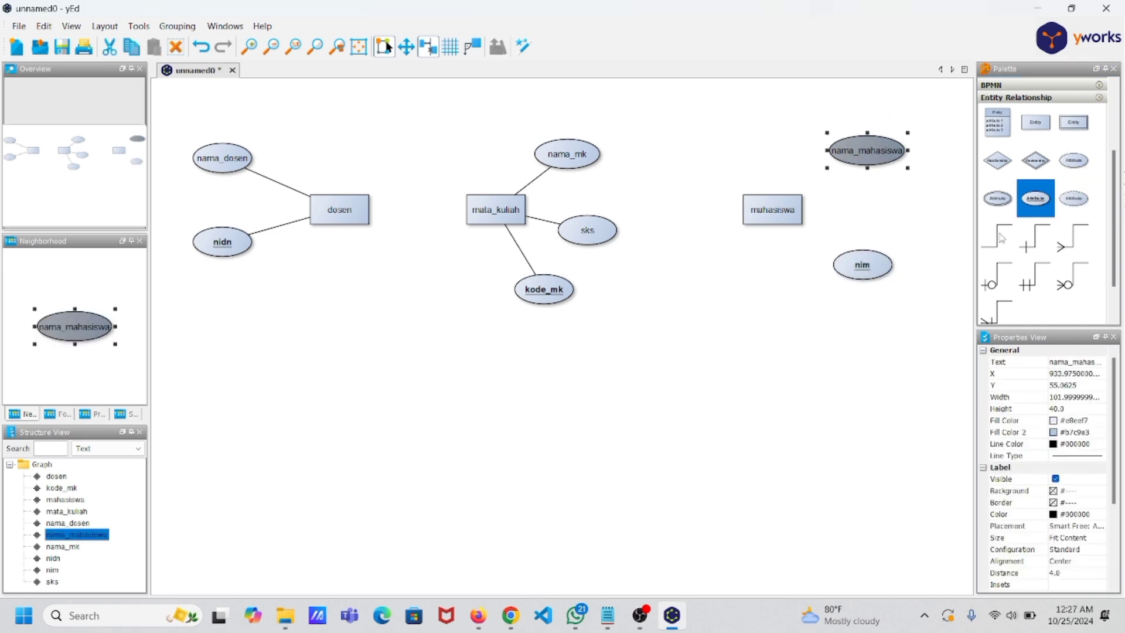
Step: Connect the mahasiswa entity to the nim and nama_mahasiswa attributes with plain relation lines
drag(776, 196, 863, 265)
drag(788, 227, 867, 152)
click(660, 276)
key(alt+shift+o)
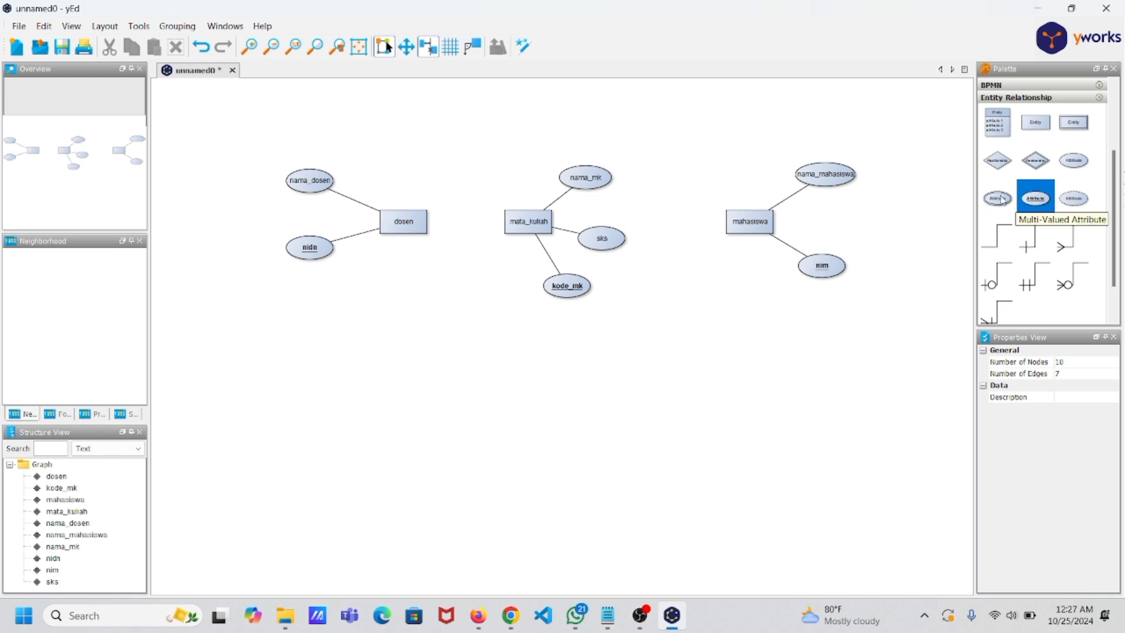
Step: Add a Relationship diamond labelled mengajar between dosen and mata_kuliah, moving dosen and its attributes outward to make room
drag(993, 164, 477, 234)
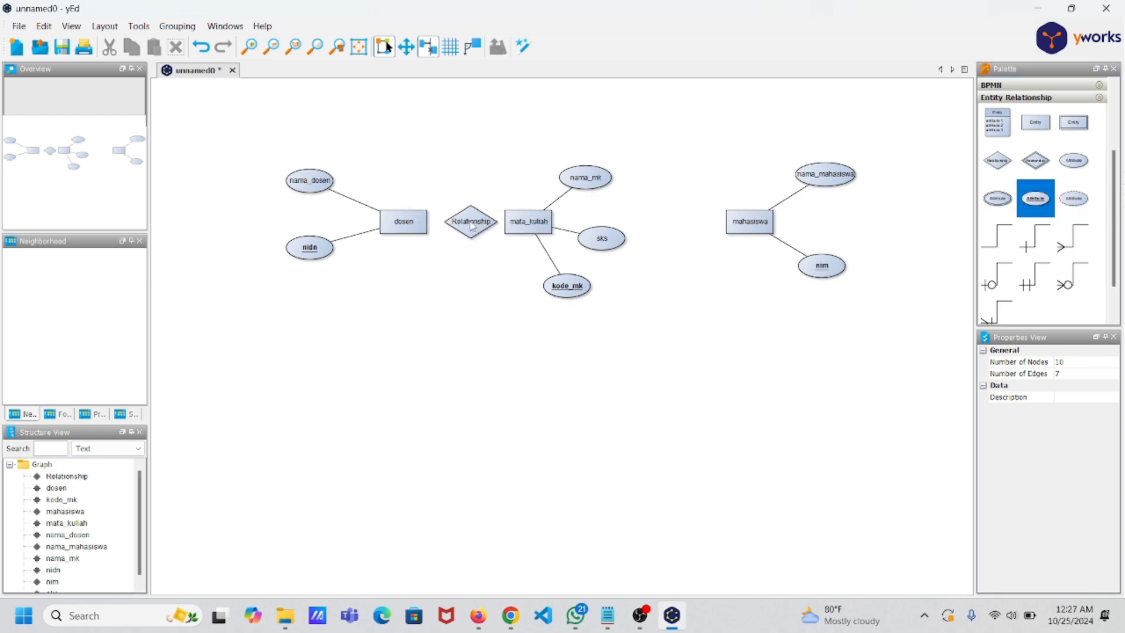
drag(300, 249, 210, 261)
drag(292, 189, 202, 189)
drag(416, 232, 305, 232)
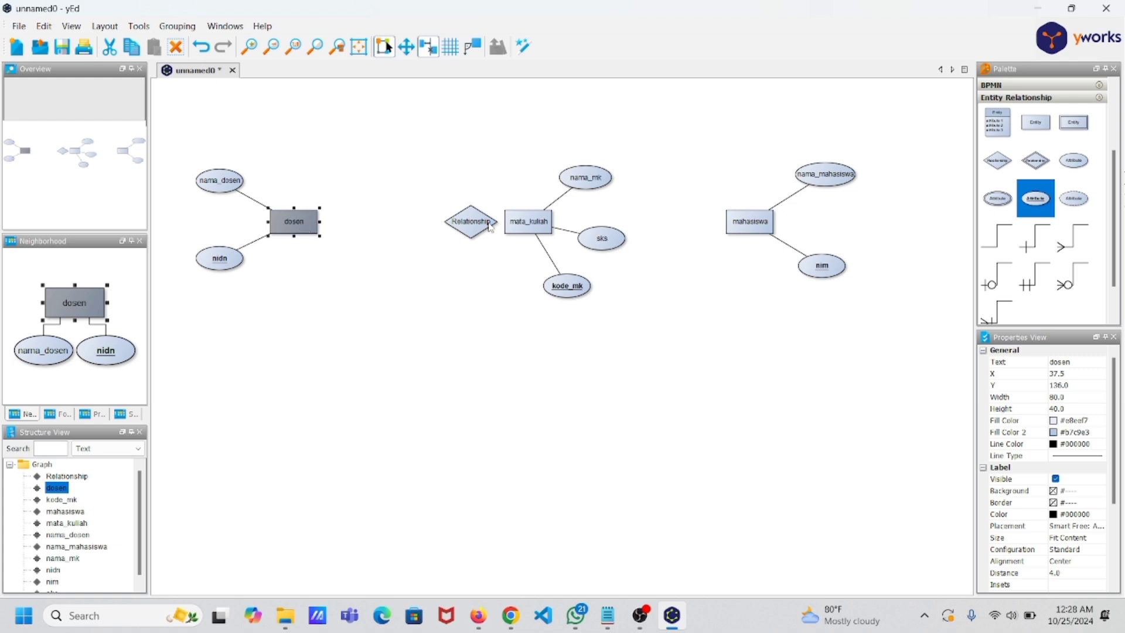
drag(452, 226, 486, 209)
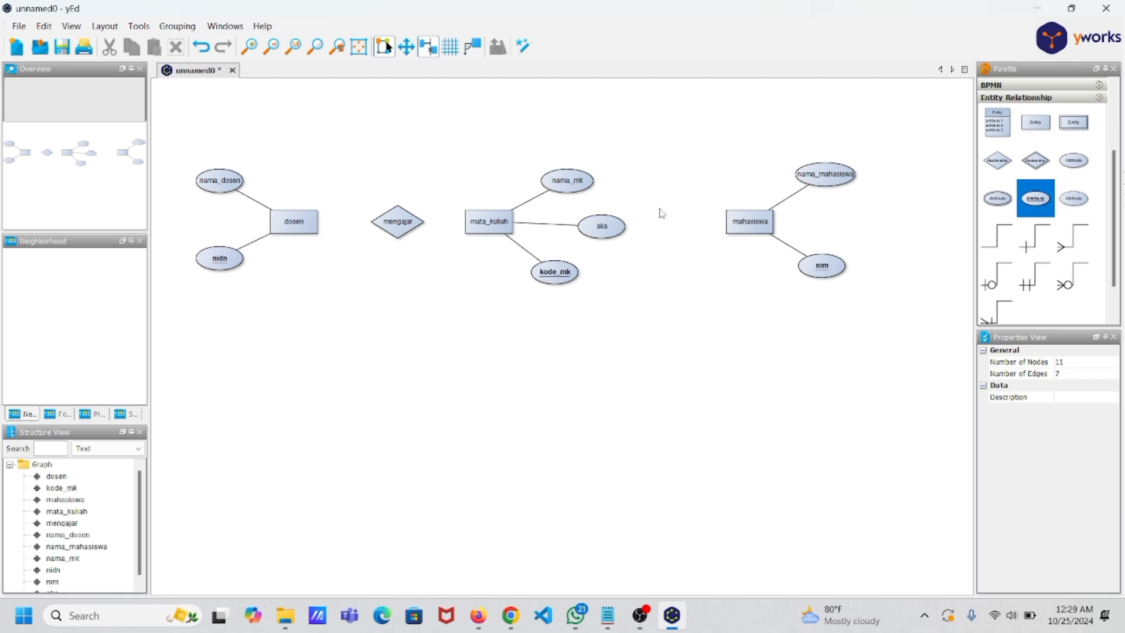
Step: Link dosen to mengajar with a single-bar one line and mata_kuliah to mengajar with a crow's-foot many line
scroll(1093, 236, down, 1)
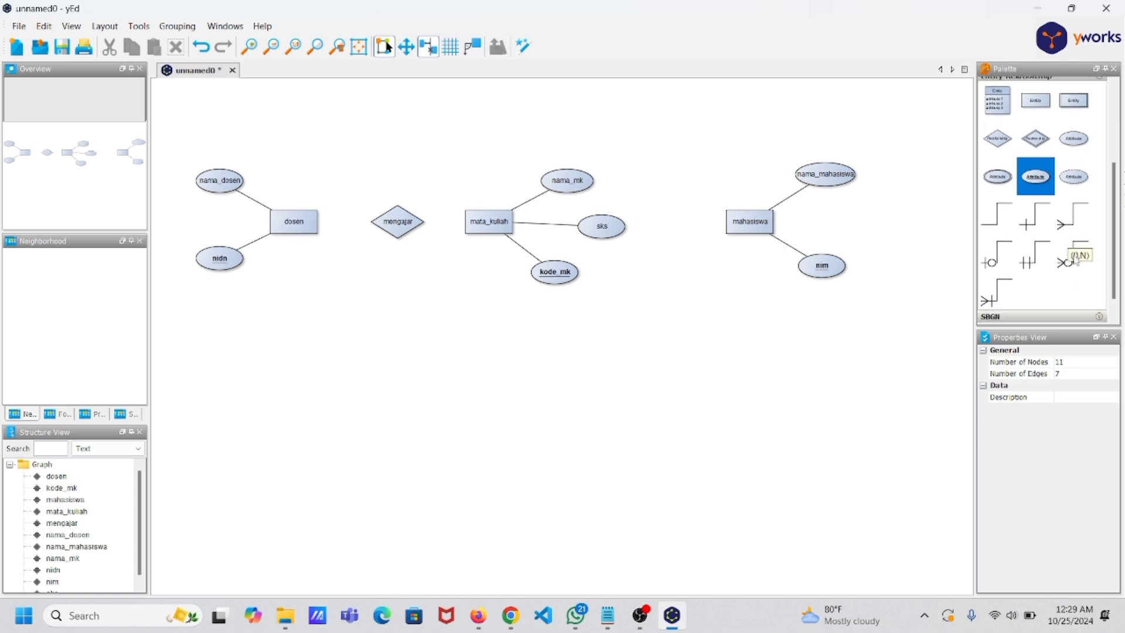
click(1034, 220)
drag(310, 222, 387, 228)
click(1064, 222)
drag(489, 217, 417, 226)
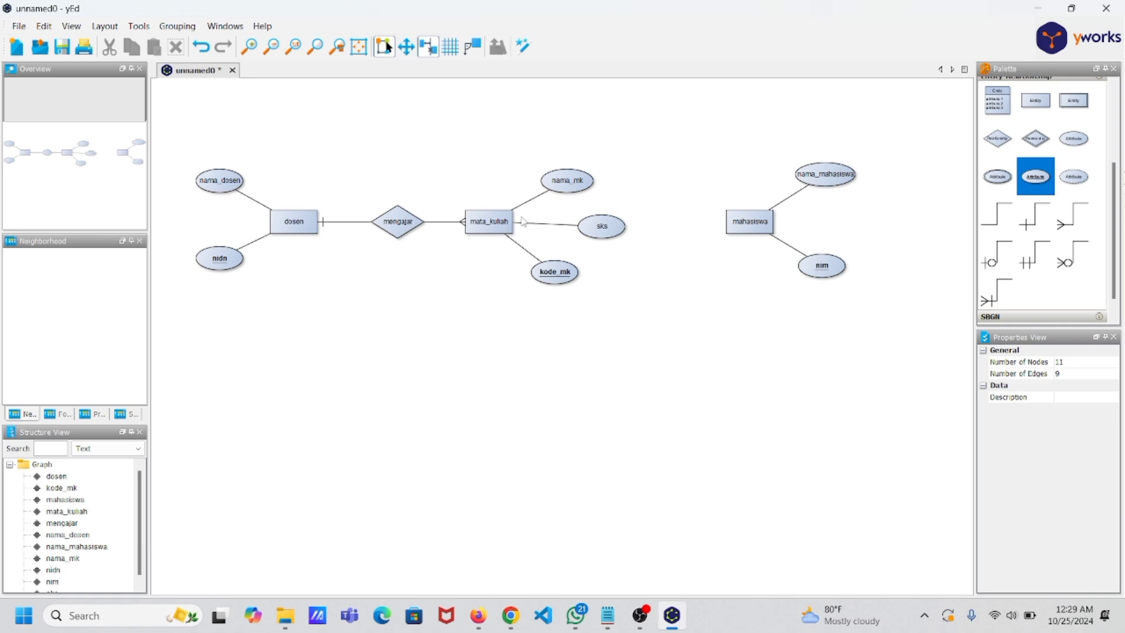
click(556, 269)
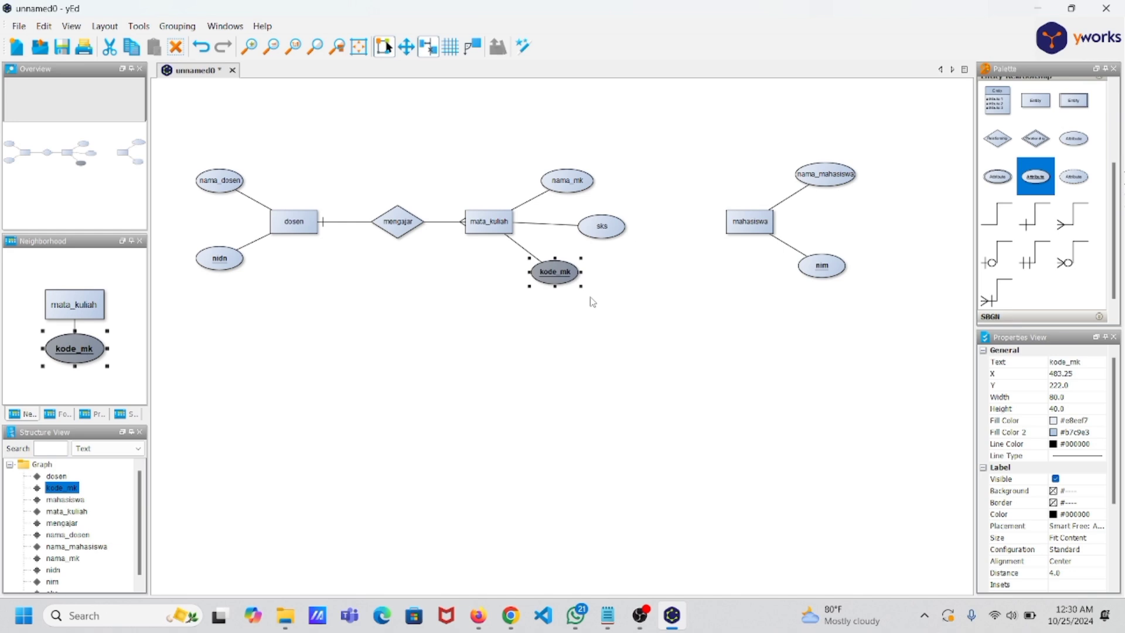
click(606, 287)
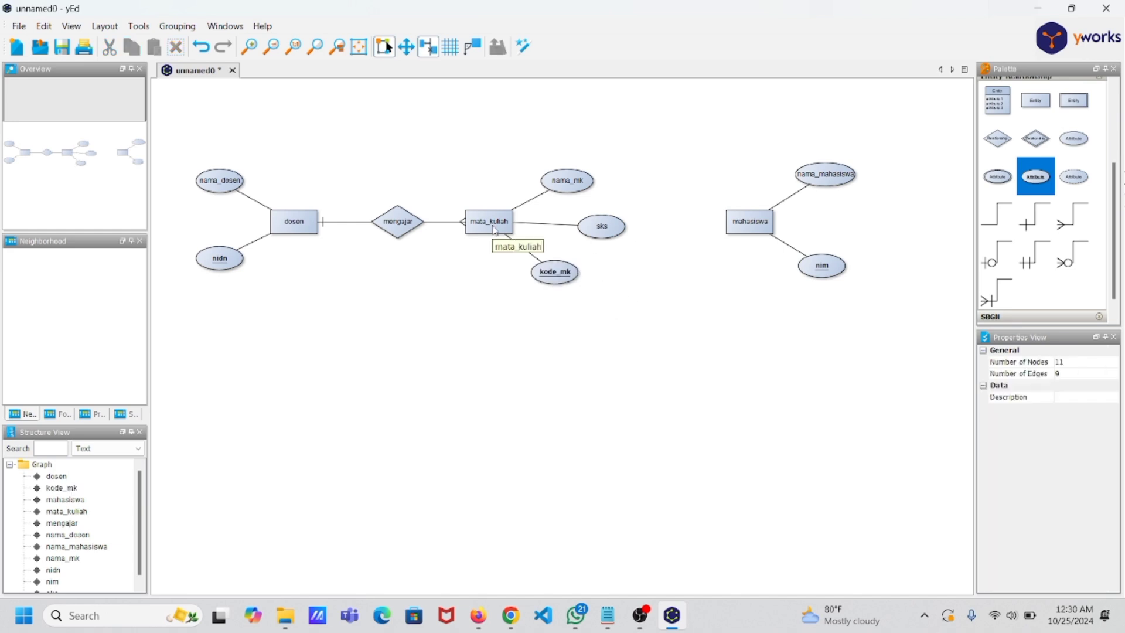
click(753, 223)
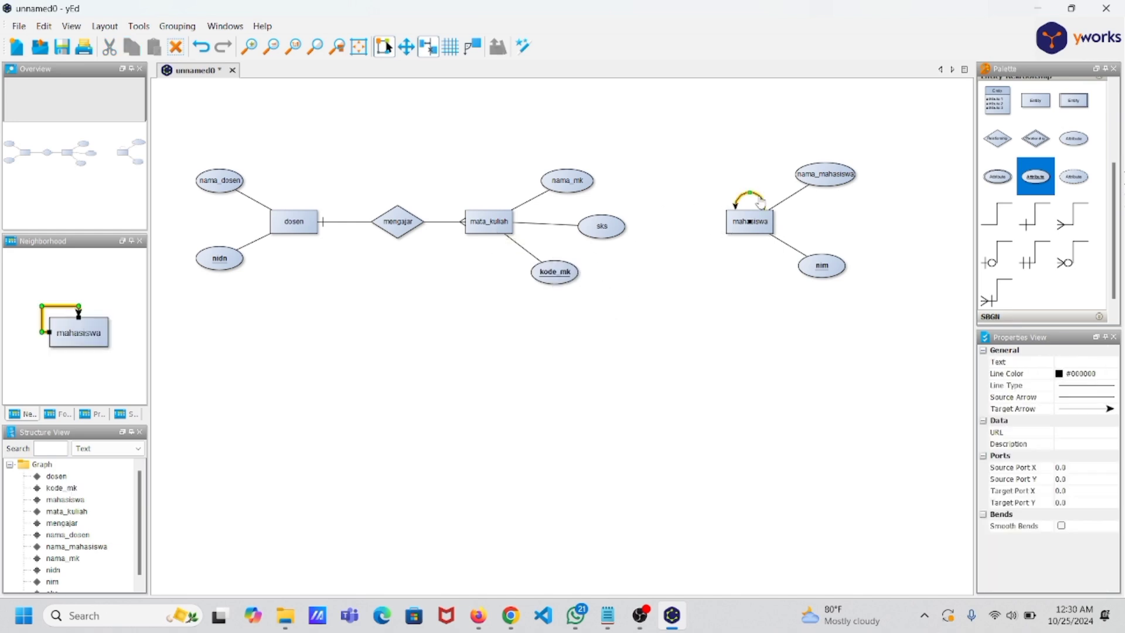
Step: Nudge mahasiswa outward and add a Relationship diamond labelled meregistrasi between sks and mahasiswa, roughly level with them
drag(753, 222, 772, 223)
drag(998, 138, 684, 194)
key(F2)
text(meregistrasi)
key(Return)
click(725, 226)
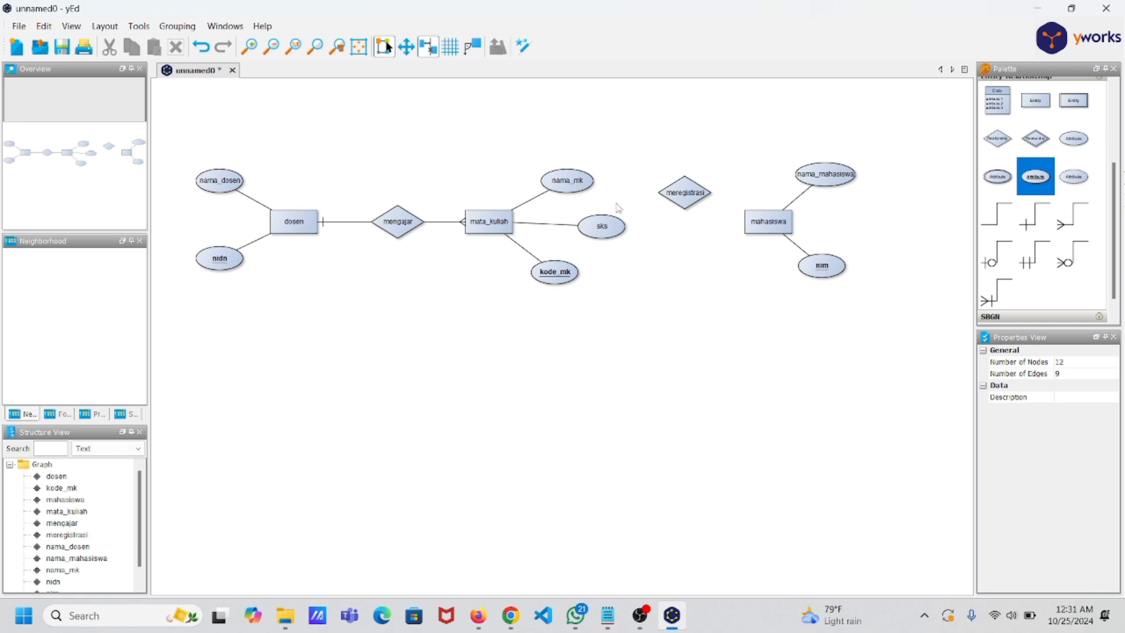
drag(684, 201, 687, 235)
Step: Move mahasiswa and its nim and nama_mahasiswa attributes farther out, and shift the meregistrasi diamond toward them
right_click(788, 204)
drag(769, 221, 790, 221)
drag(841, 261, 890, 272)
drag(826, 174, 877, 181)
drag(790, 222, 808, 221)
drag(711, 226, 726, 225)
Step: Link sks to meregistrasi with a barred one line and meregistrasi to mahasiswa with a crow's-foot many line
click(602, 205)
drag(610, 228, 698, 231)
mouse_move(1067, 223)
mouse_down()
mouse_move(774, 284)
mouse_move(693, 234)
mouse_move(810, 230)
mouse_up()
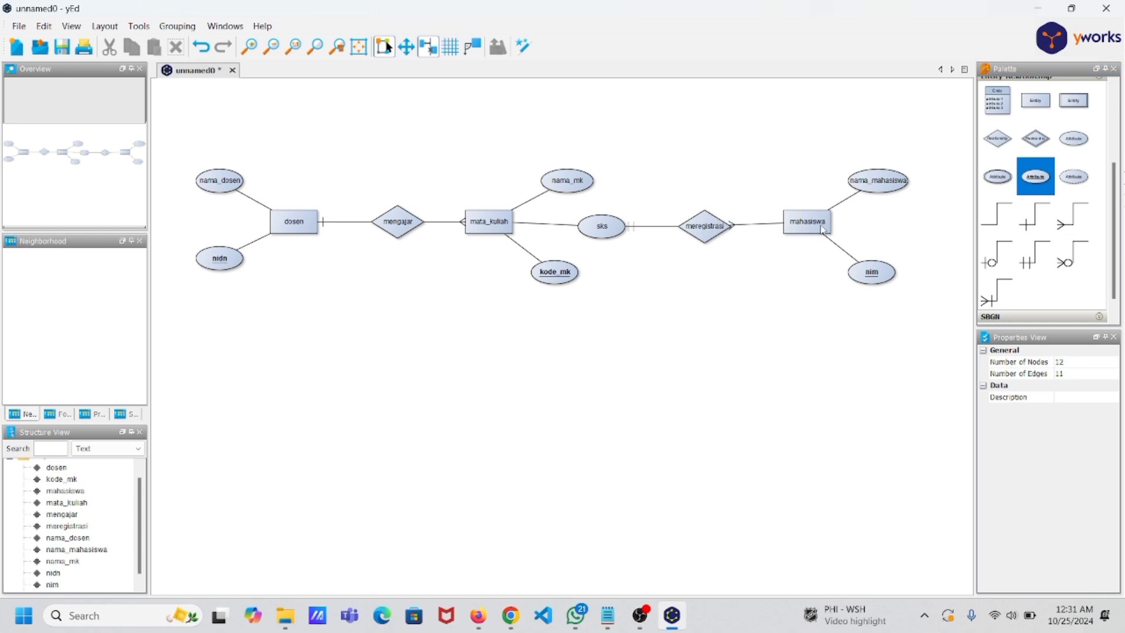
Step: Shift the mahasiswa entity slightly so its link to the meregistrasi diamond runs straight
click(824, 230)
drag(823, 230, 824, 235)
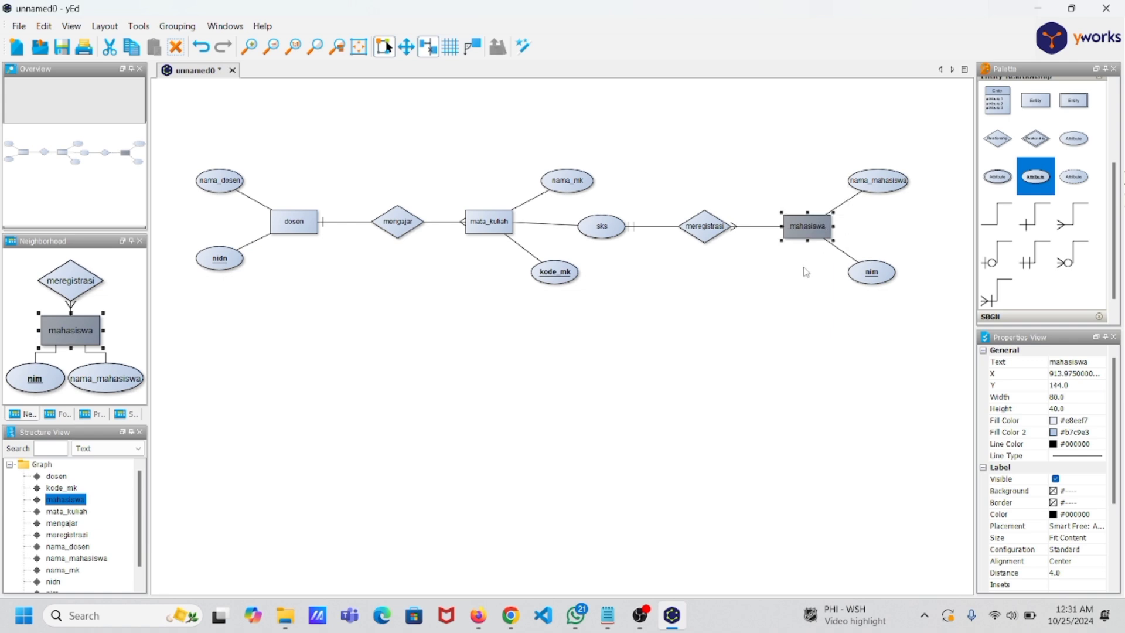
click(802, 273)
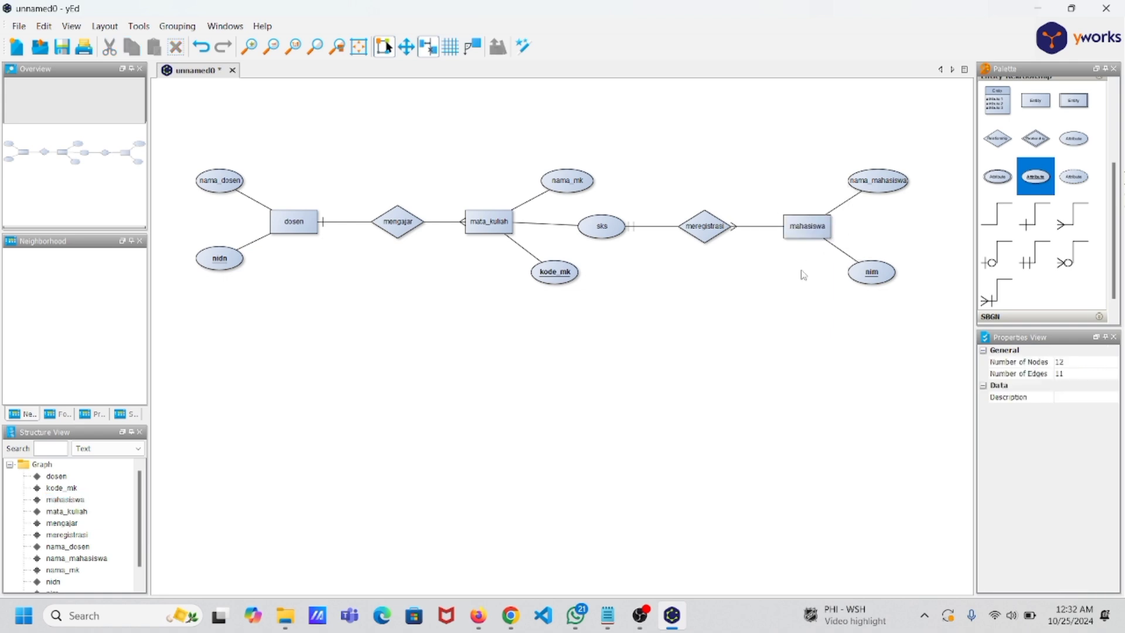
Step: Replace the link between meregistrasi and mahasiswa with a crow's-foot many line whose many end sits at mahasiswa
click(760, 234)
right_click(761, 235)
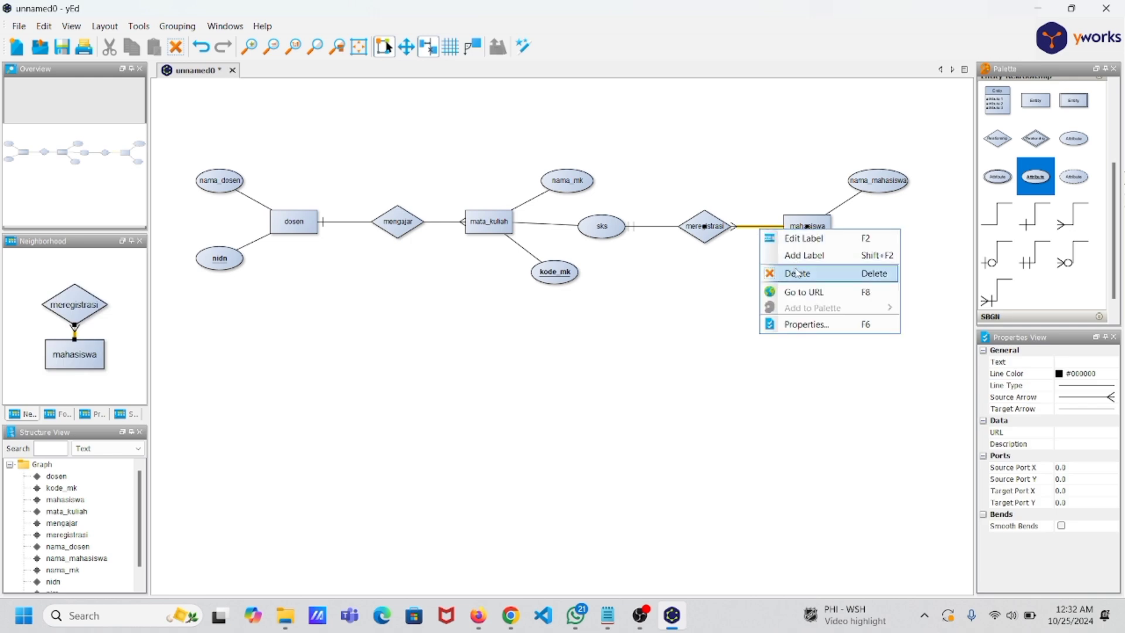
click(799, 271)
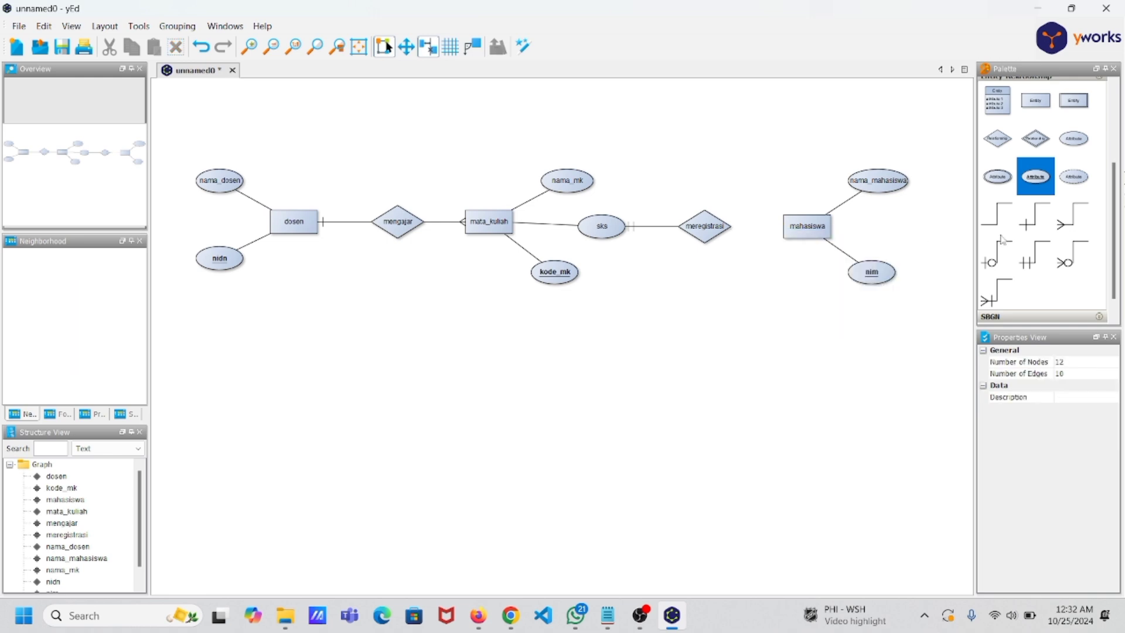
click(1068, 218)
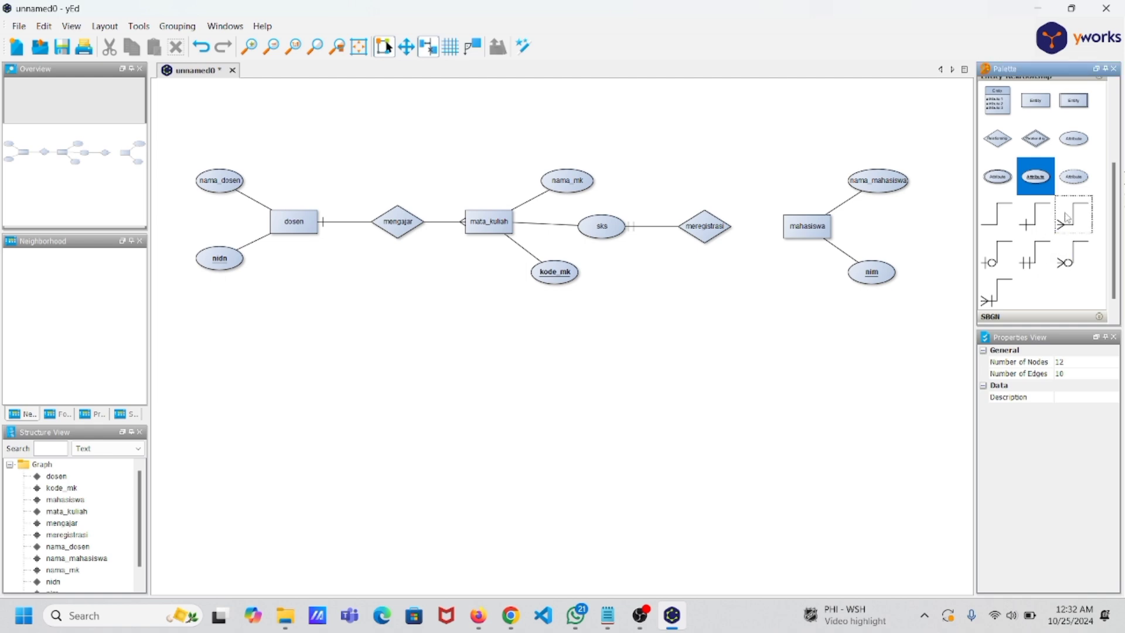
drag(724, 231, 797, 230)
right_click(775, 226)
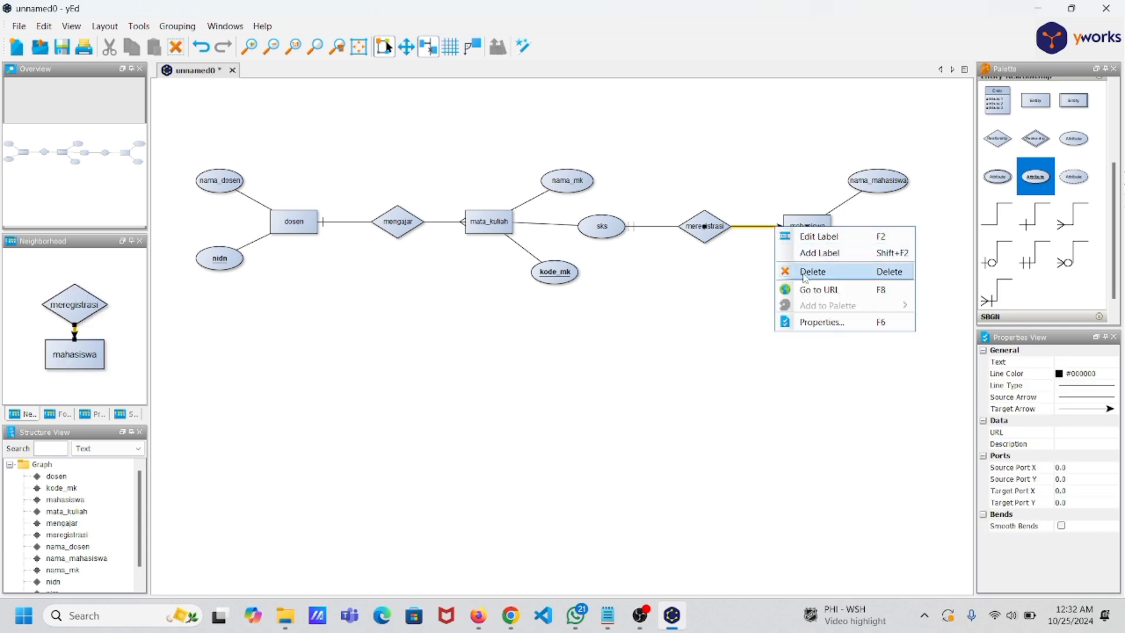
click(805, 277)
drag(808, 241, 729, 230)
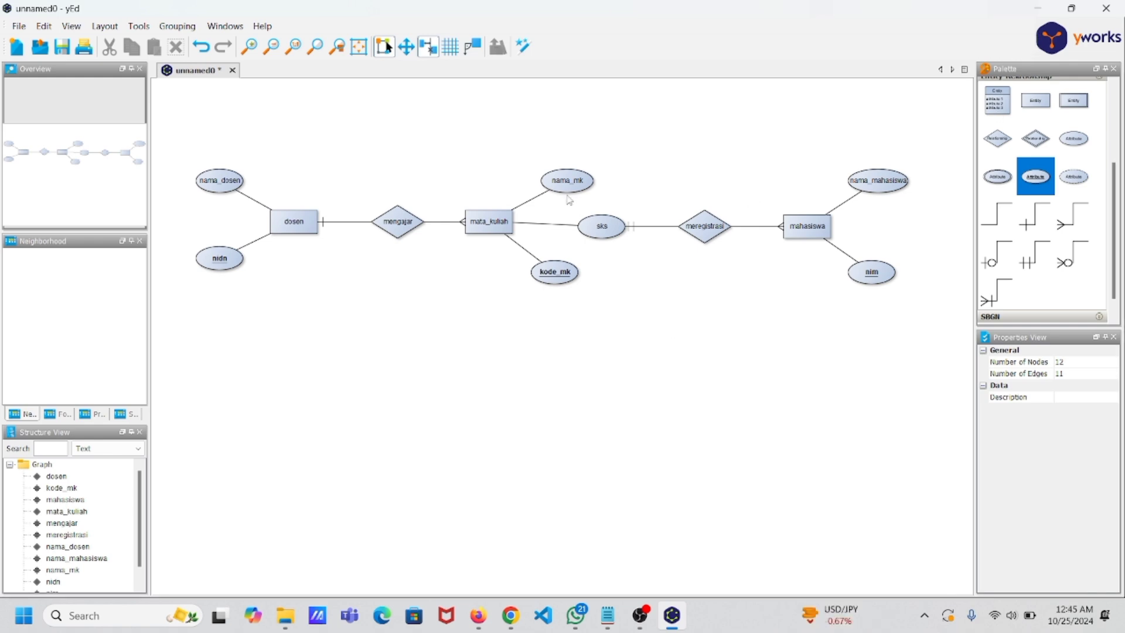
Step: Arrange nama_mk, sks and kode_mk above mata_kuliah, and delete the link between sks and meregistrasi
click(570, 186)
drag(570, 187, 410, 164)
drag(602, 230, 500, 166)
click(587, 190)
right_click(586, 190)
click(609, 234)
drag(560, 279, 578, 173)
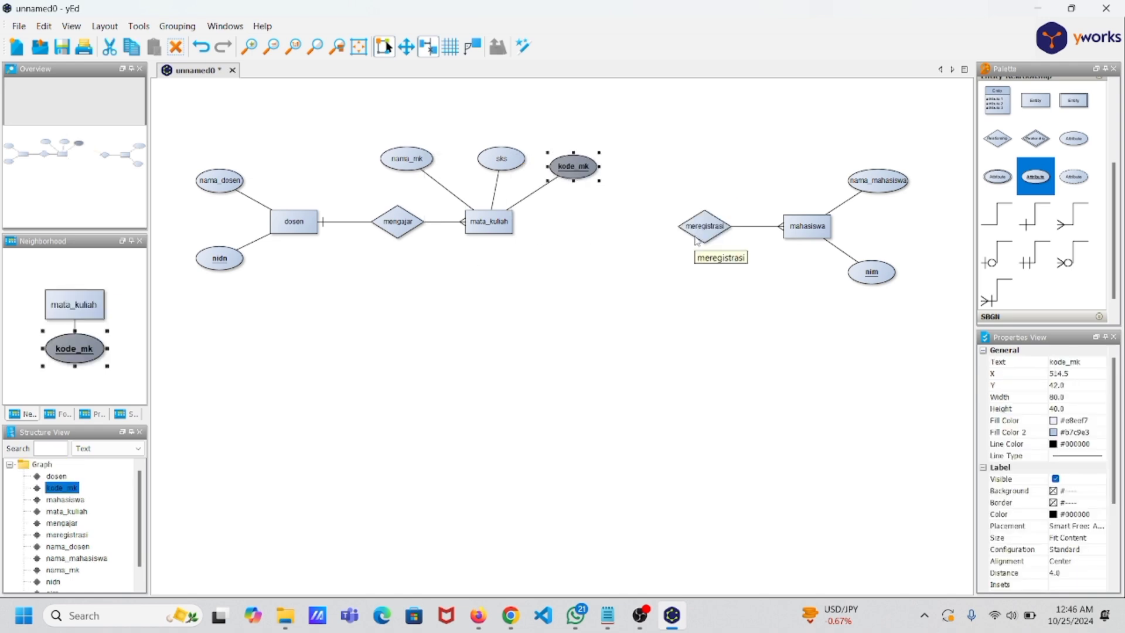
Step: Replace the single-bar link between dosen and mengajar with a double-bar one line
click(351, 222)
right_click(352, 222)
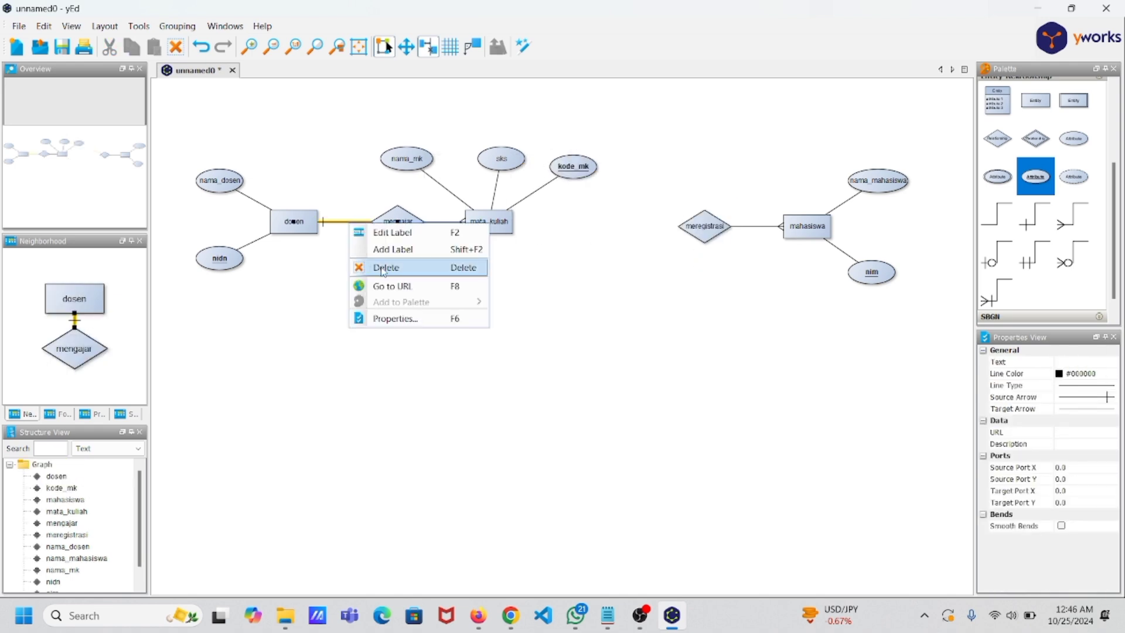
click(384, 267)
click(1036, 262)
drag(311, 223, 407, 228)
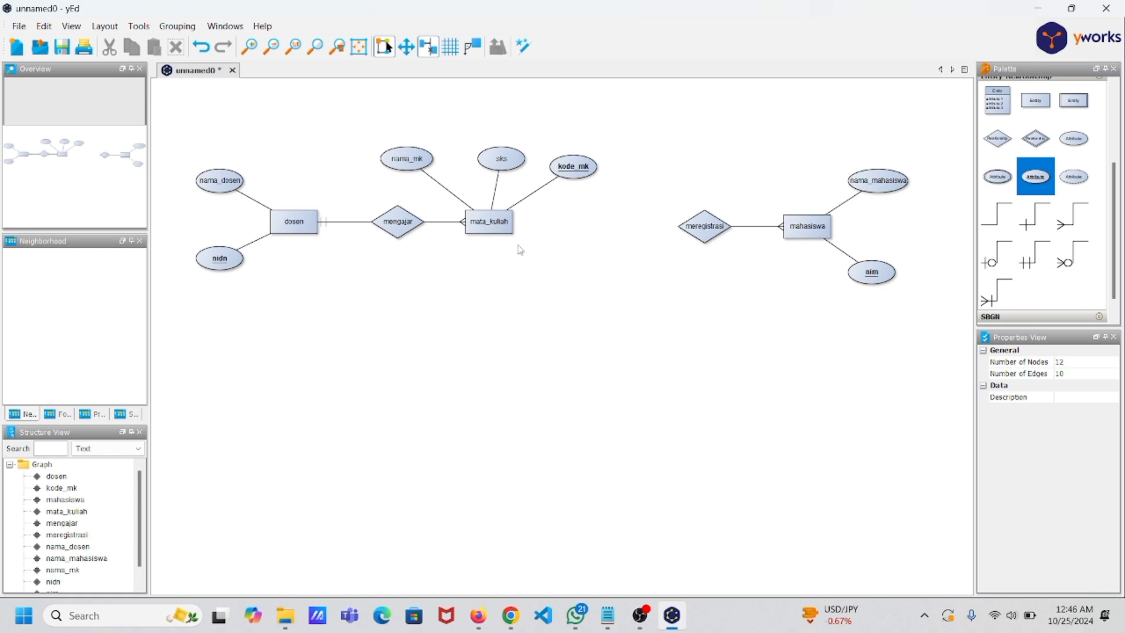
Step: Move nama_mahasiswa and nim above mahasiswa, and shift the meregistrasi diamond and mahasiswa closer to mata_kuliah
drag(888, 187, 762, 158)
right_click(891, 165)
click(908, 208)
drag(883, 267, 911, 194)
drag(705, 226, 649, 226)
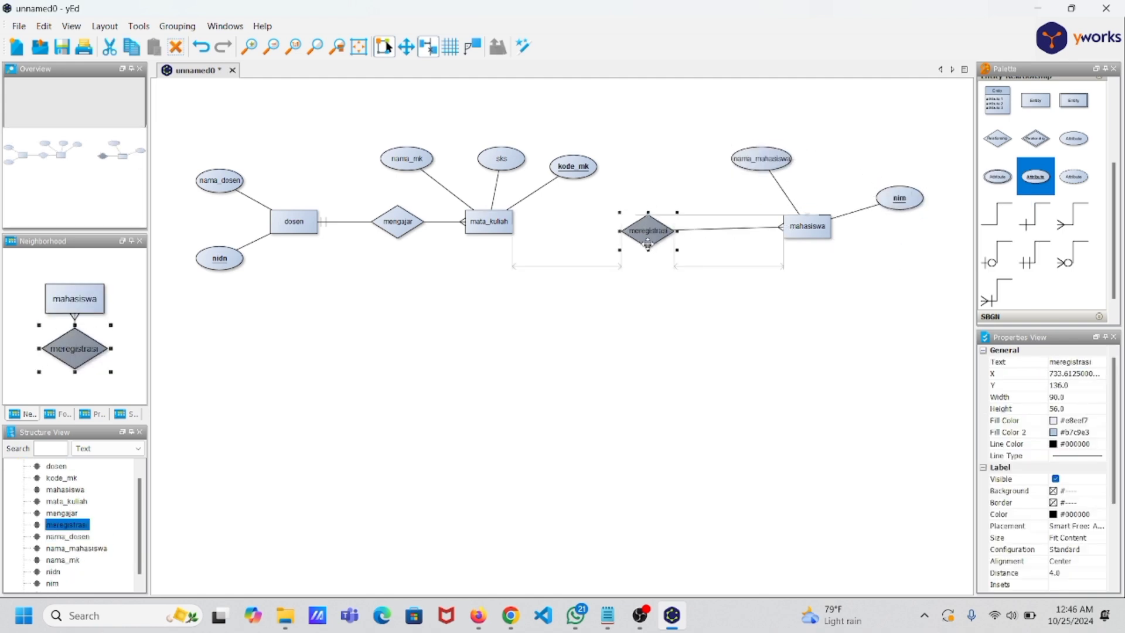
drag(809, 233, 776, 234)
click(834, 238)
Step: Remove the old meregistrasi link and connect mata_kuliah and mahasiswa to meregistrasi with level crow's-foot many lines, the many ends at the entities
right_click(725, 226)
click(757, 280)
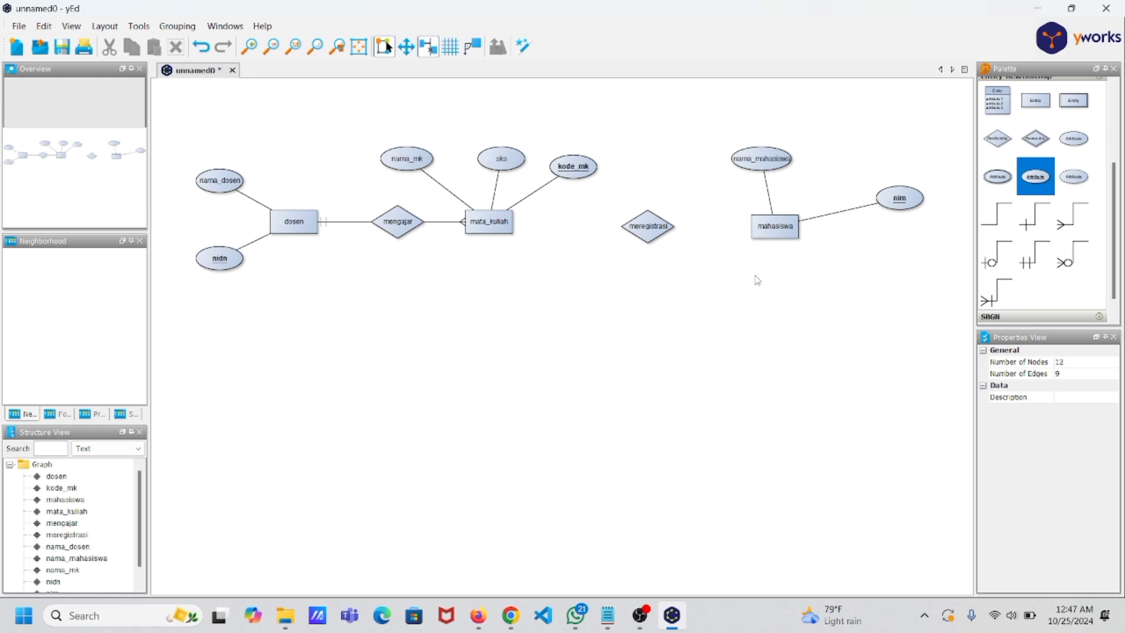
drag(502, 223, 650, 229)
click(686, 243)
drag(760, 237, 760, 233)
click(738, 306)
drag(1073, 215, 832, 240)
drag(649, 223, 773, 223)
click(716, 249)
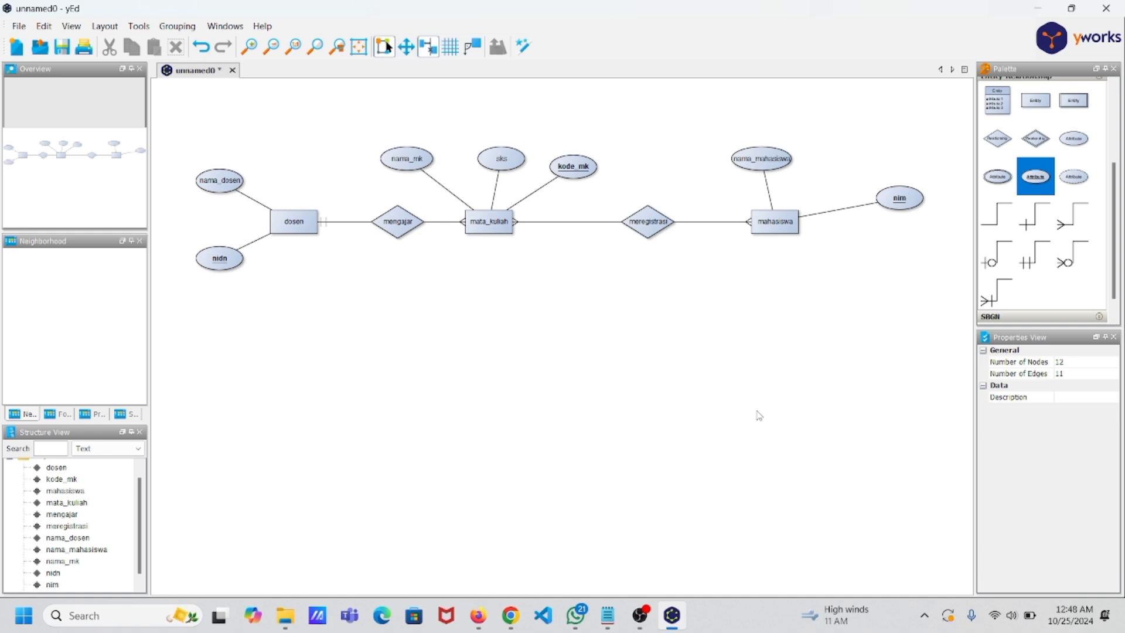
Step: Switch from yEd to MySQL Workbench 8.0 CE
click(1038, 9)
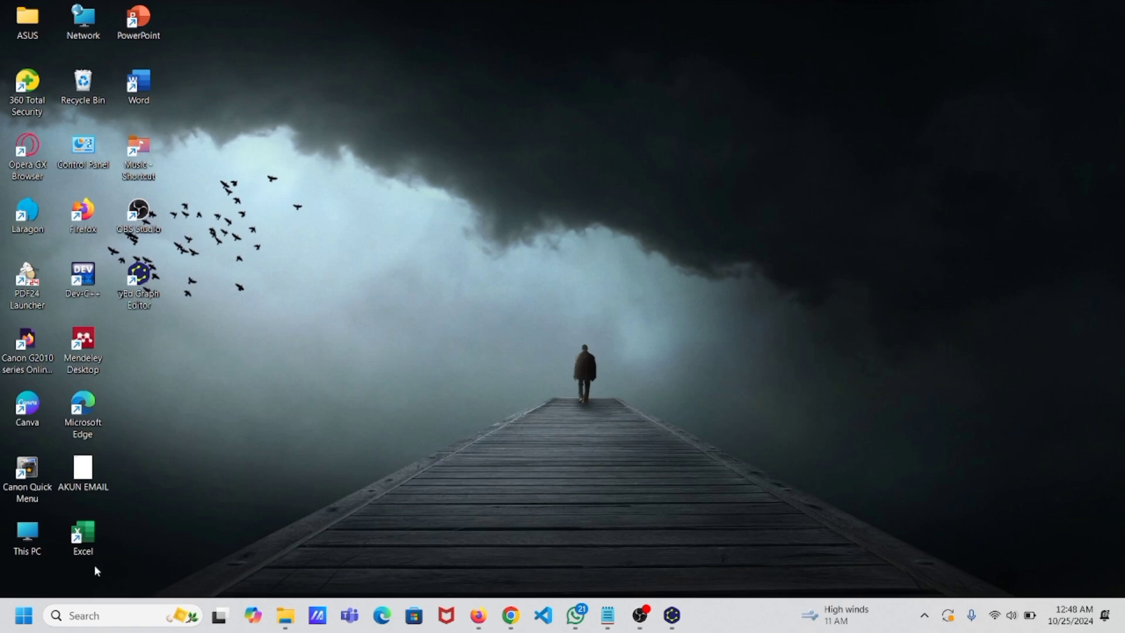
click(22, 617)
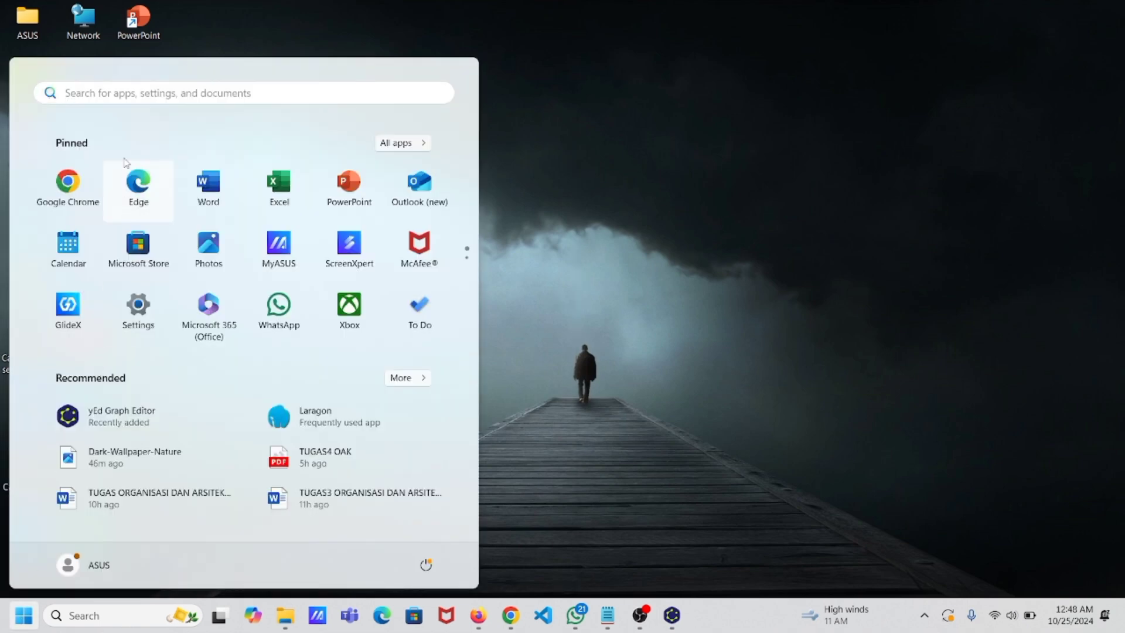
text(my)
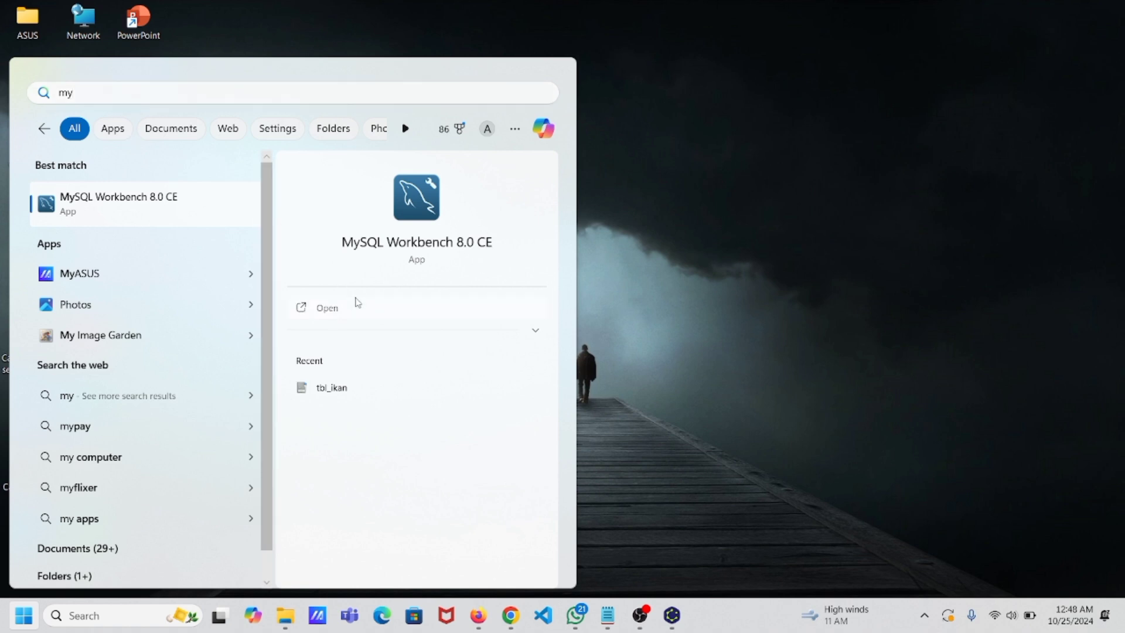
click(357, 303)
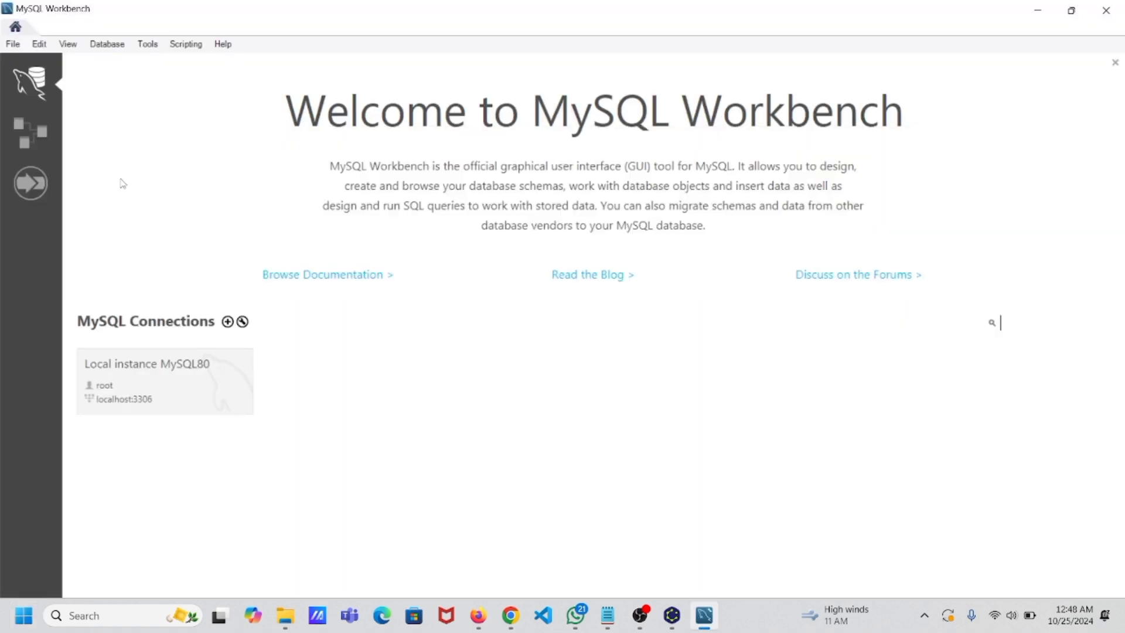
Step: Create a new MySQL model and rename its default schema to db-kampus
click(26, 130)
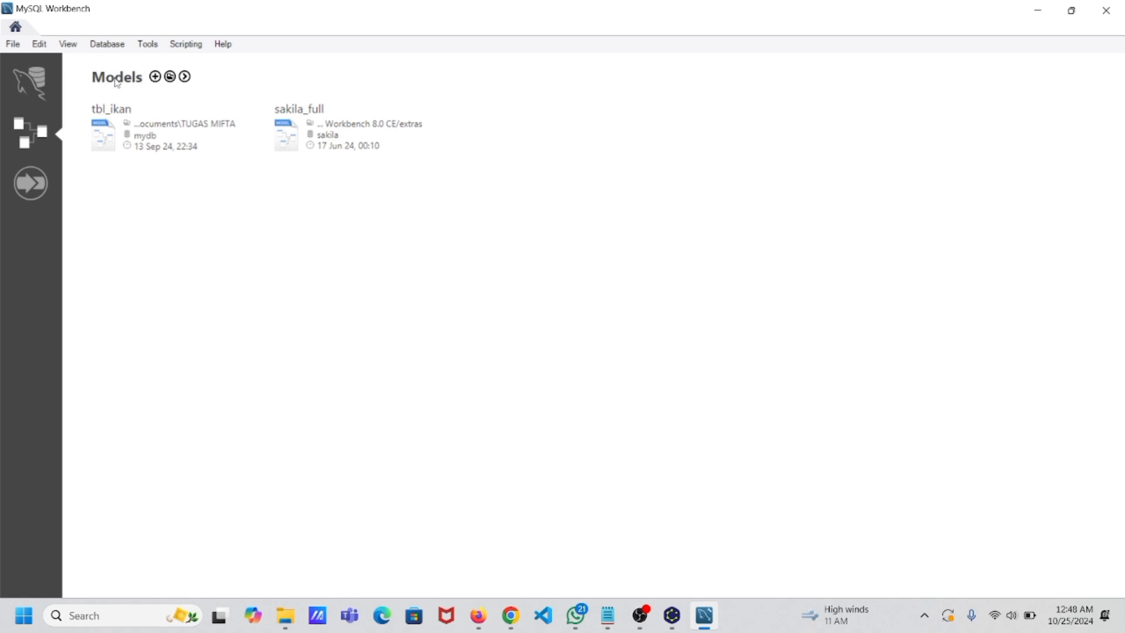
click(155, 77)
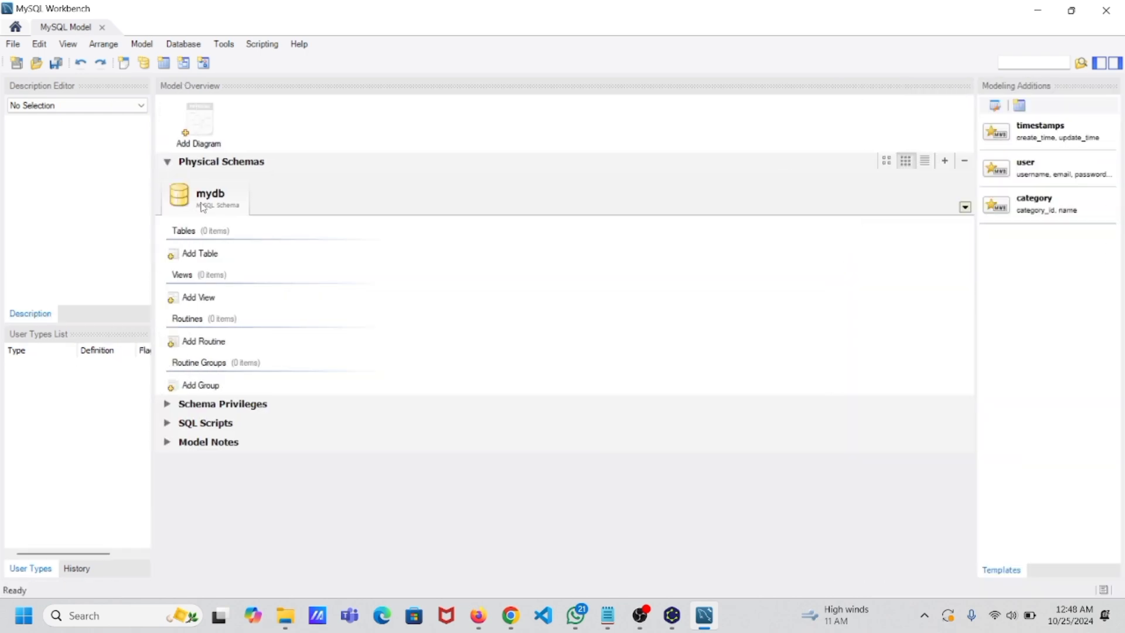
double_click(204, 206)
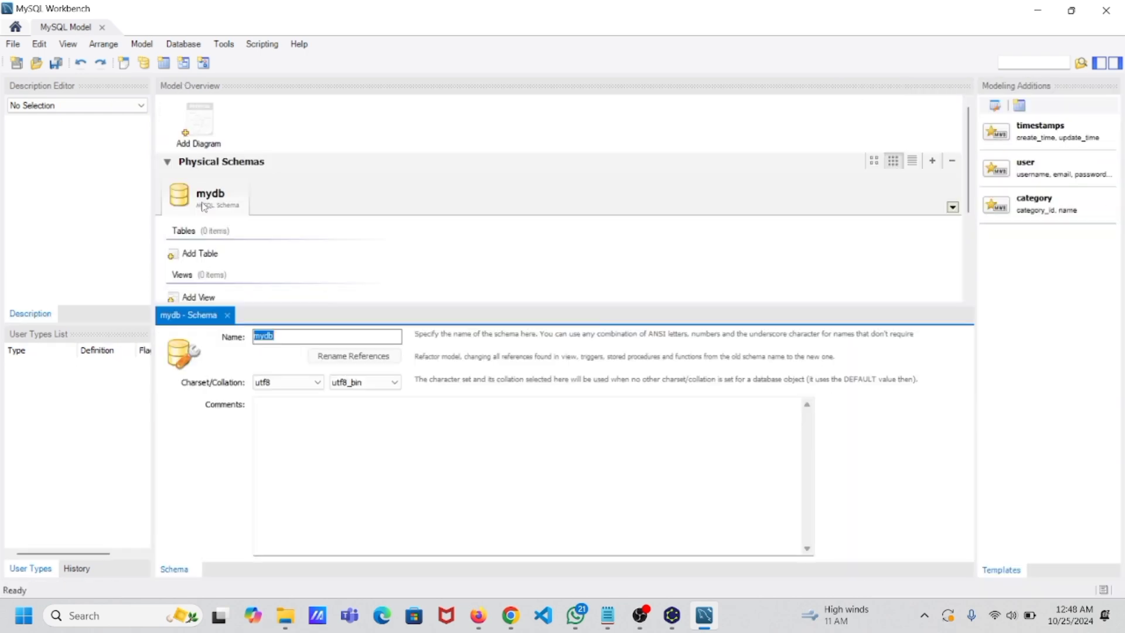
key(BackSpace)
text(db_)
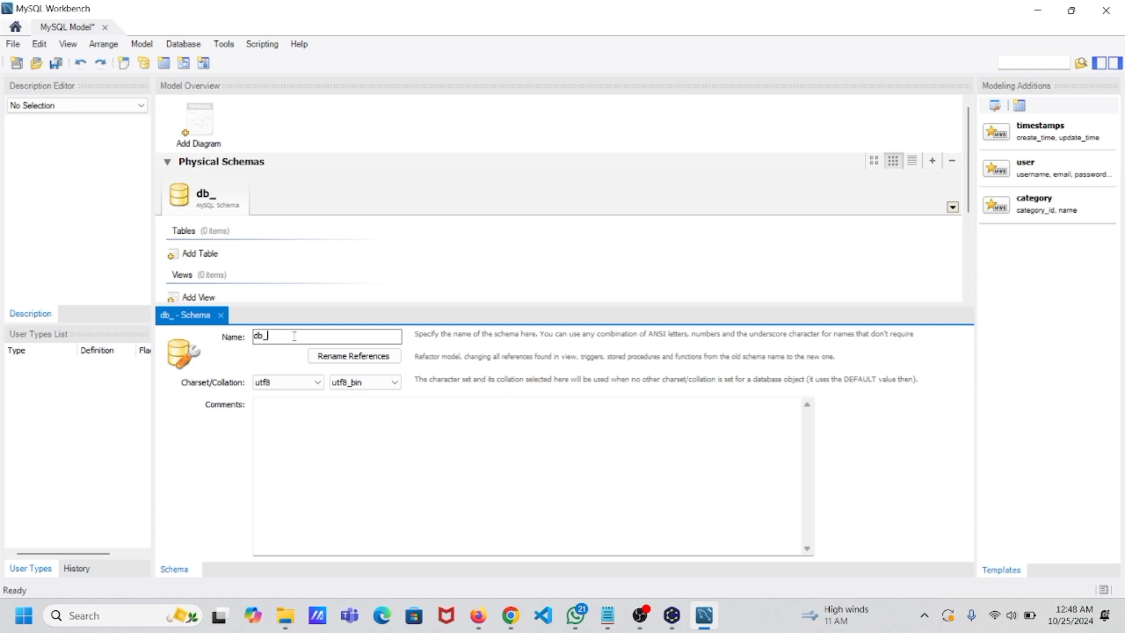
text(kampus)
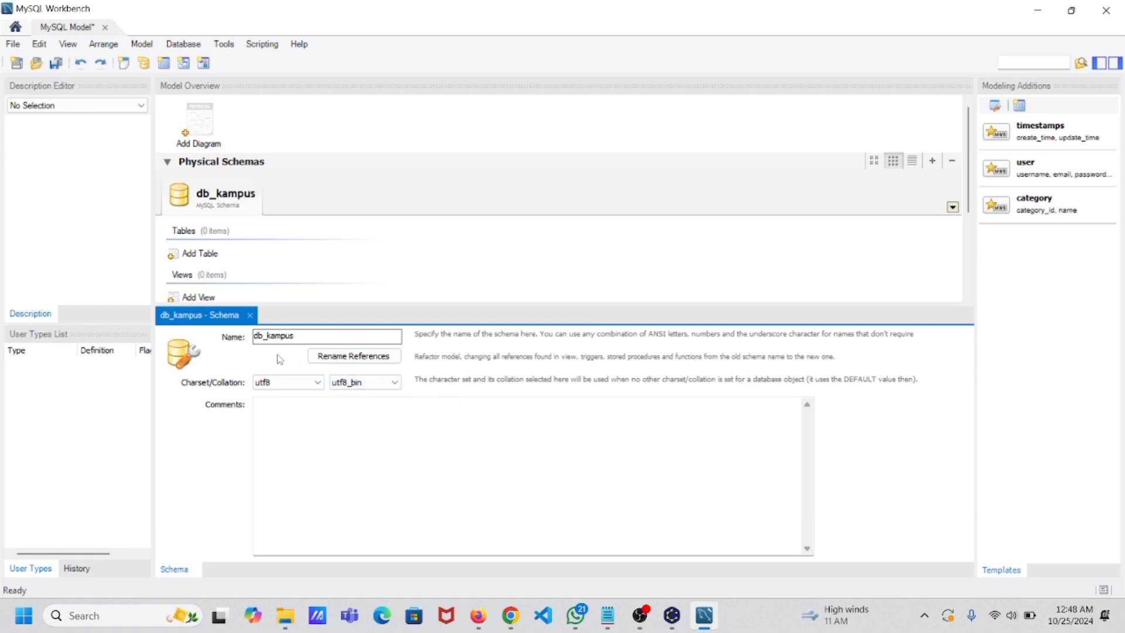
click(269, 336)
key(BackSpace)
text(-)
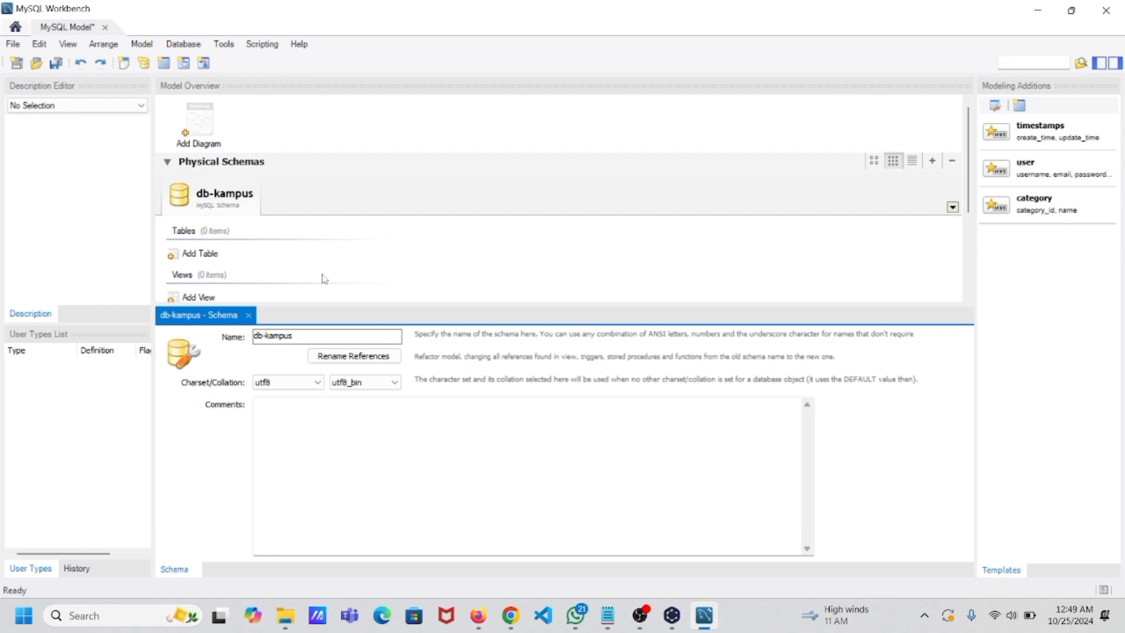
Step: Add an EER diagram to the model and place a new table named dosen on it
double_click(208, 142)
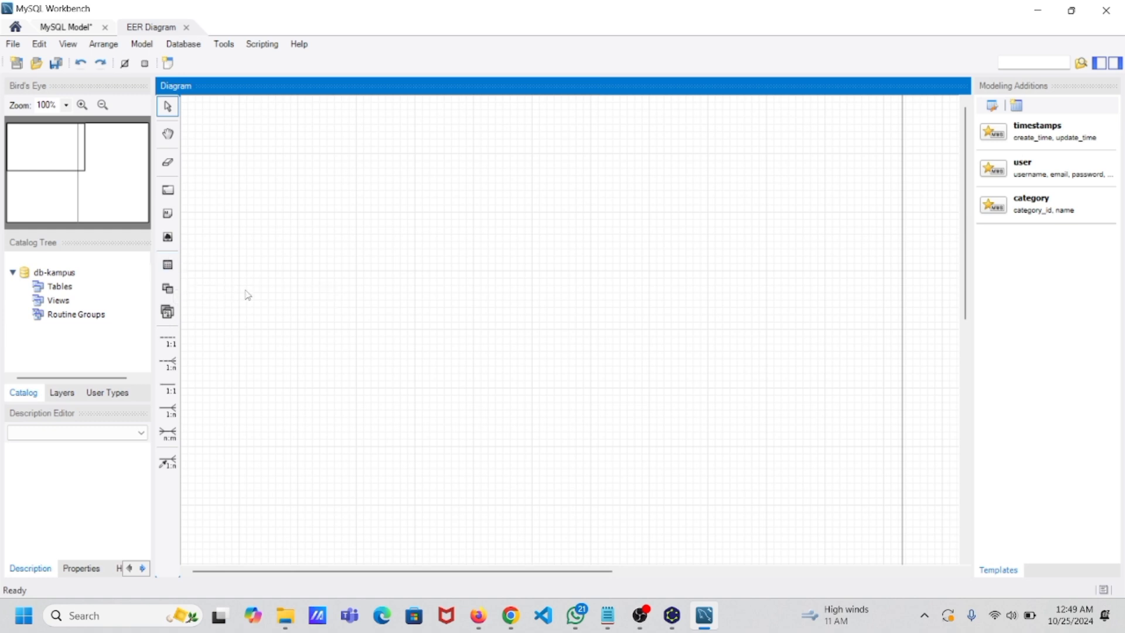
click(169, 269)
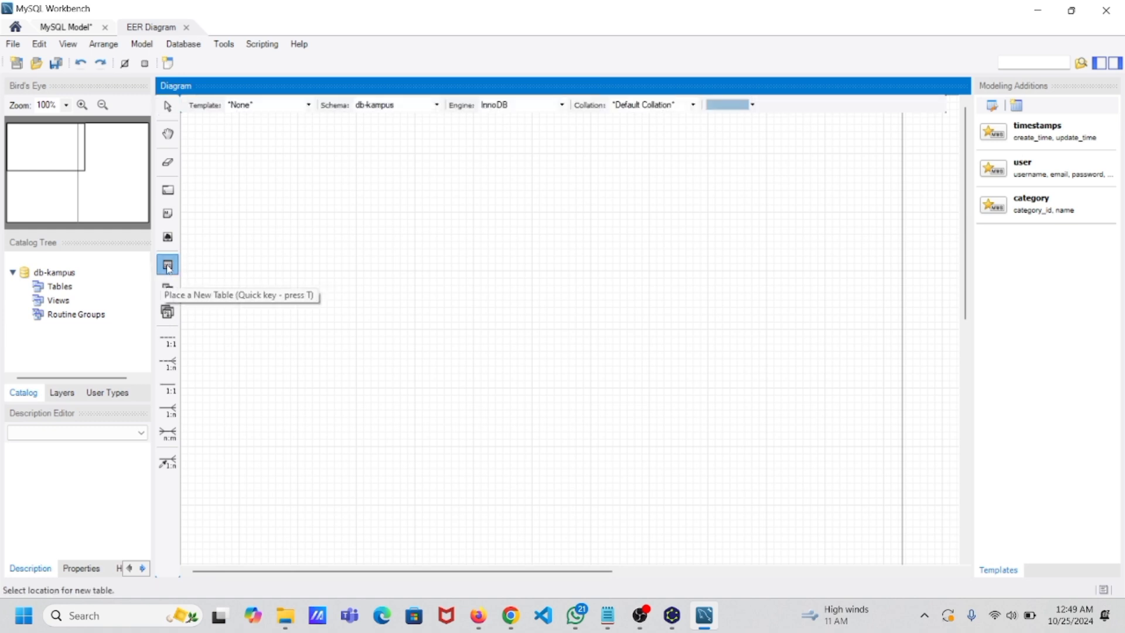
click(275, 228)
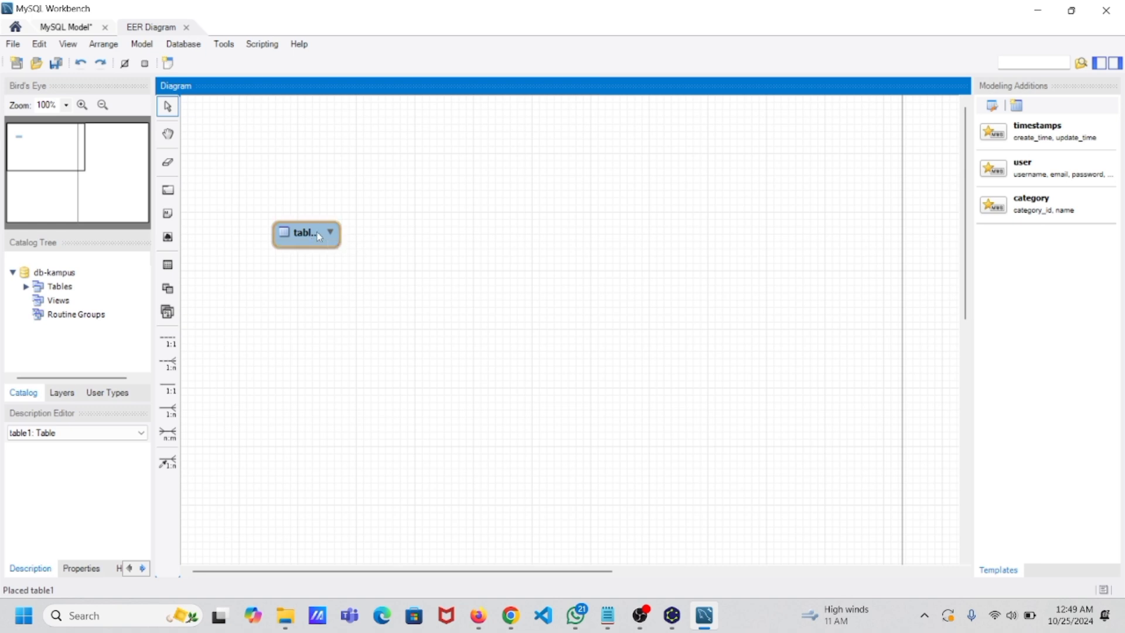
double_click(320, 236)
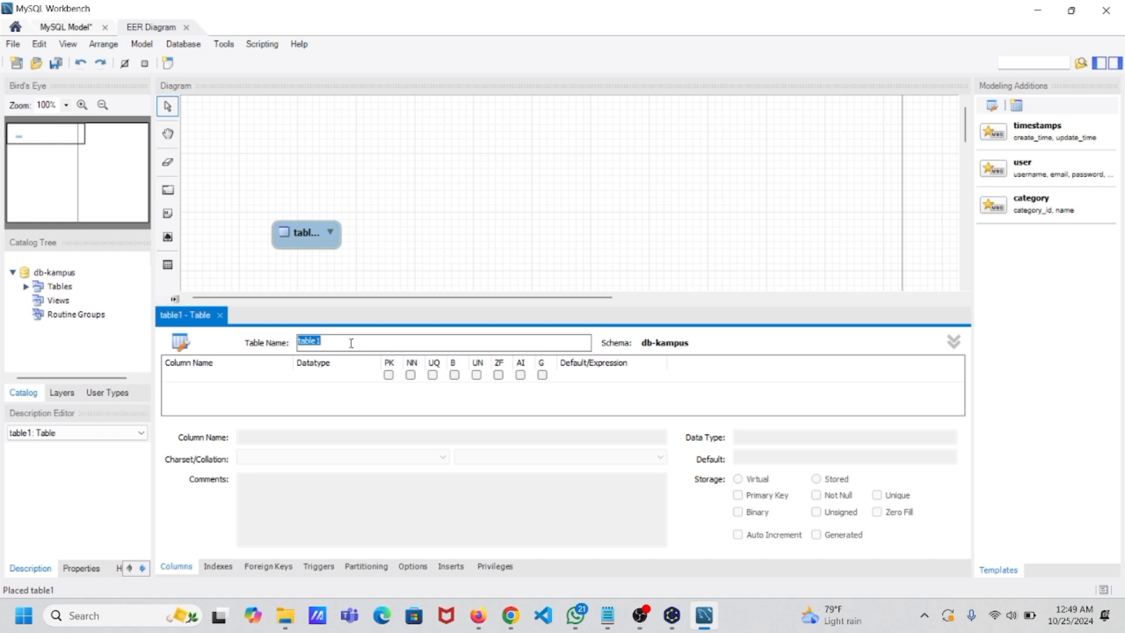
text(dosen)
Step: Add a first column named nidn to the dosen table in place of the suggested name
click(201, 378)
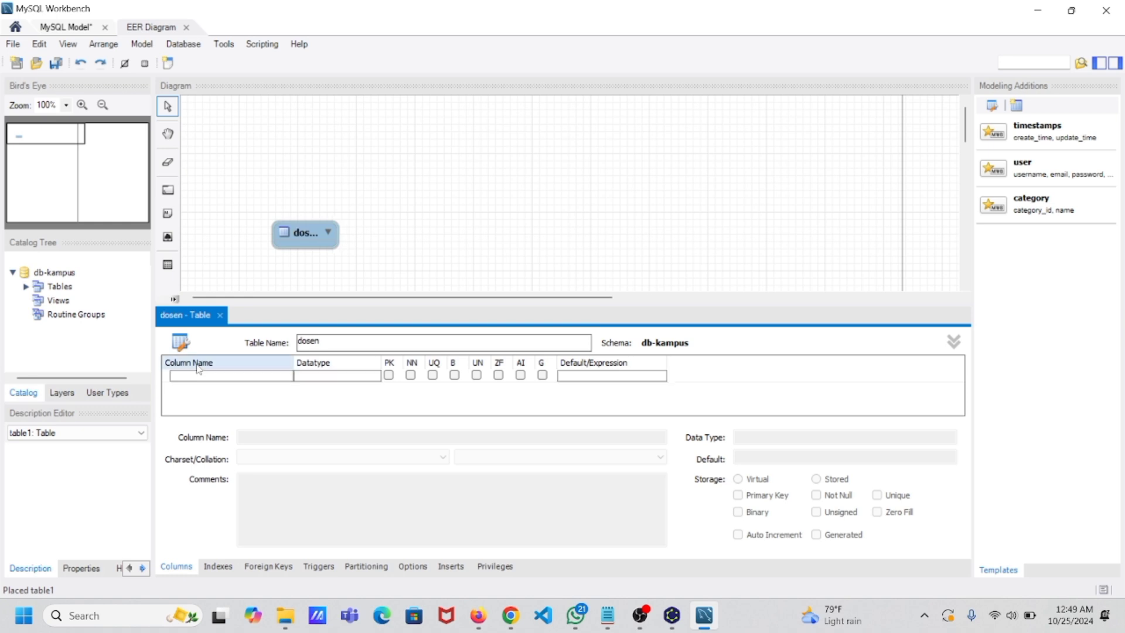
click(201, 378)
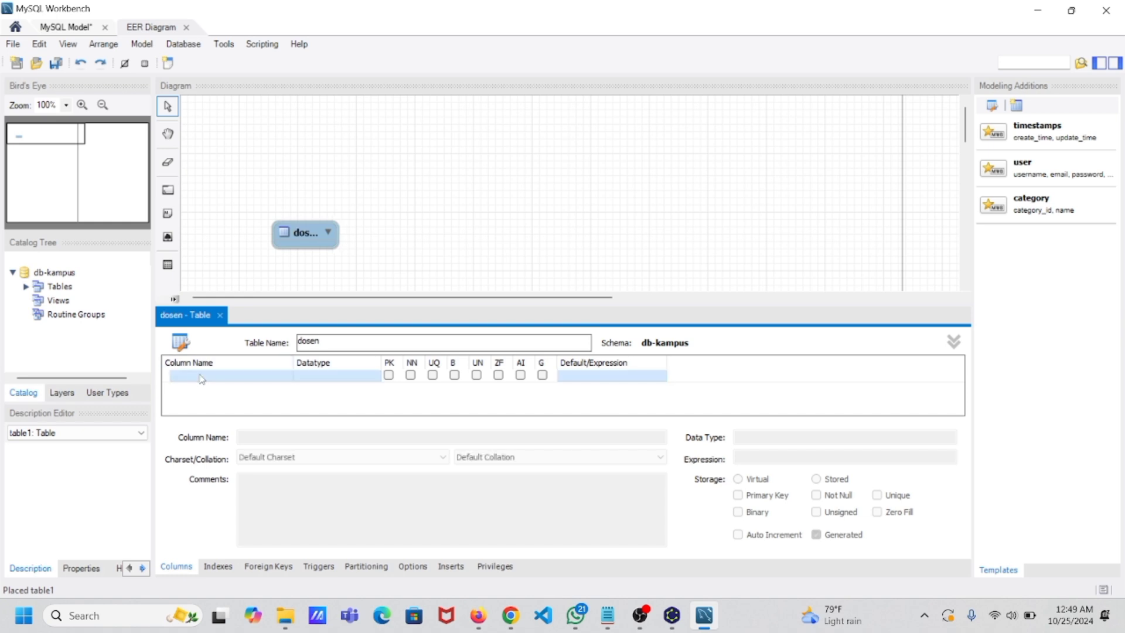
click(202, 378)
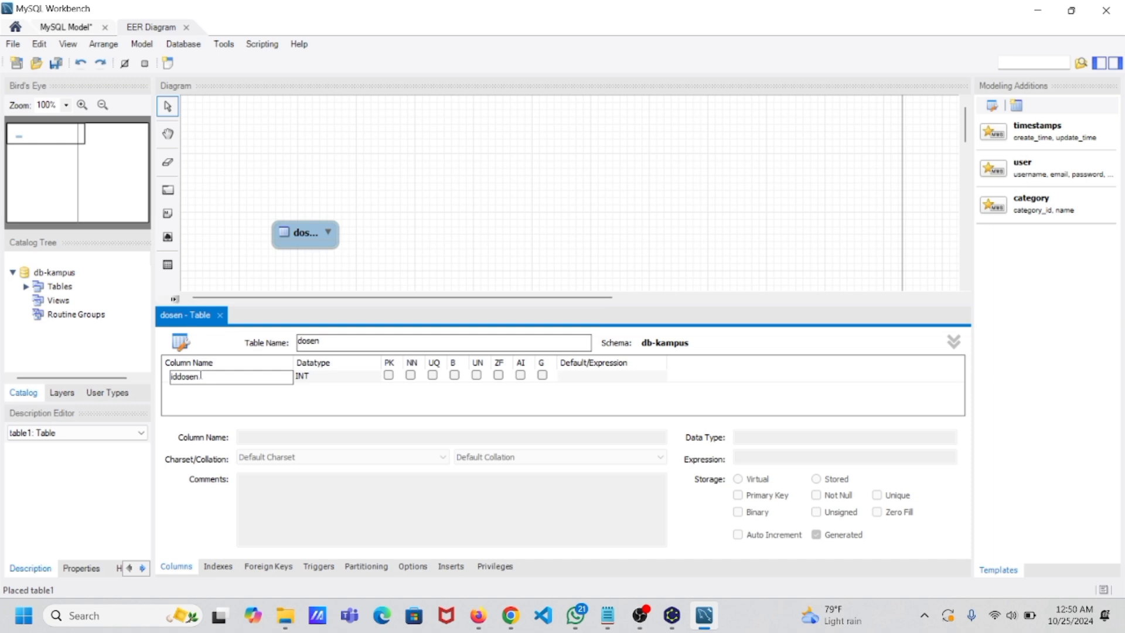
key(BackSpace)
key(BackSpace)
key(BackSpace)
key(BackSpace)
key(BackSpace)
key(BackSpace)
key(BackSpace)
text(nidn)
Step: Set the datatype of the nidn column to VARCHAR(100)
click(365, 383)
click(375, 378)
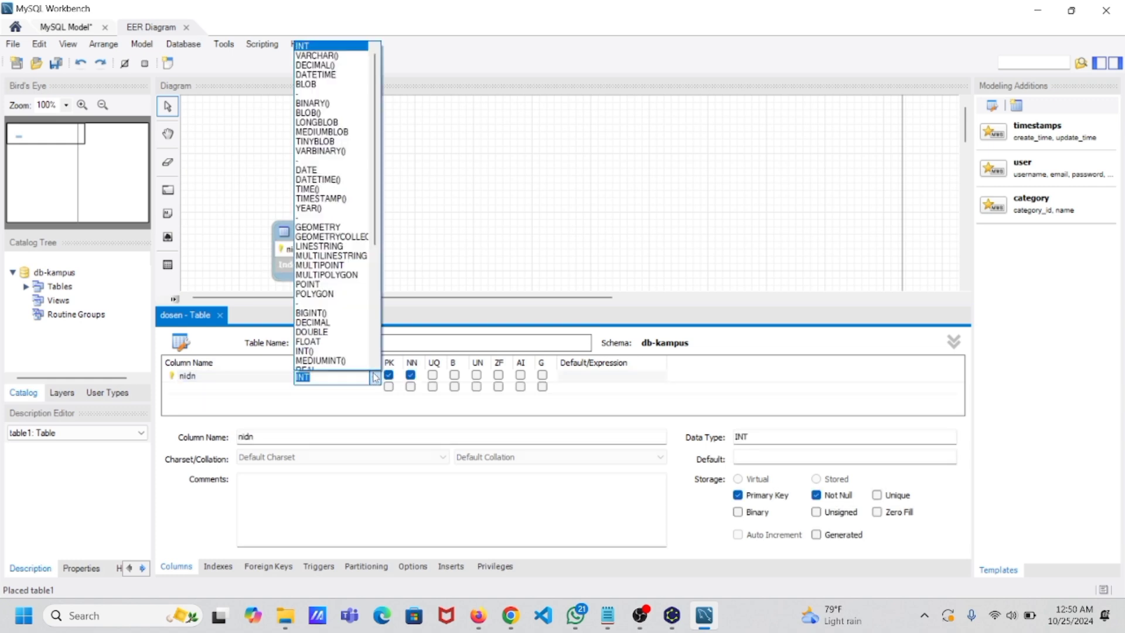
scroll(358, 260, down, 1)
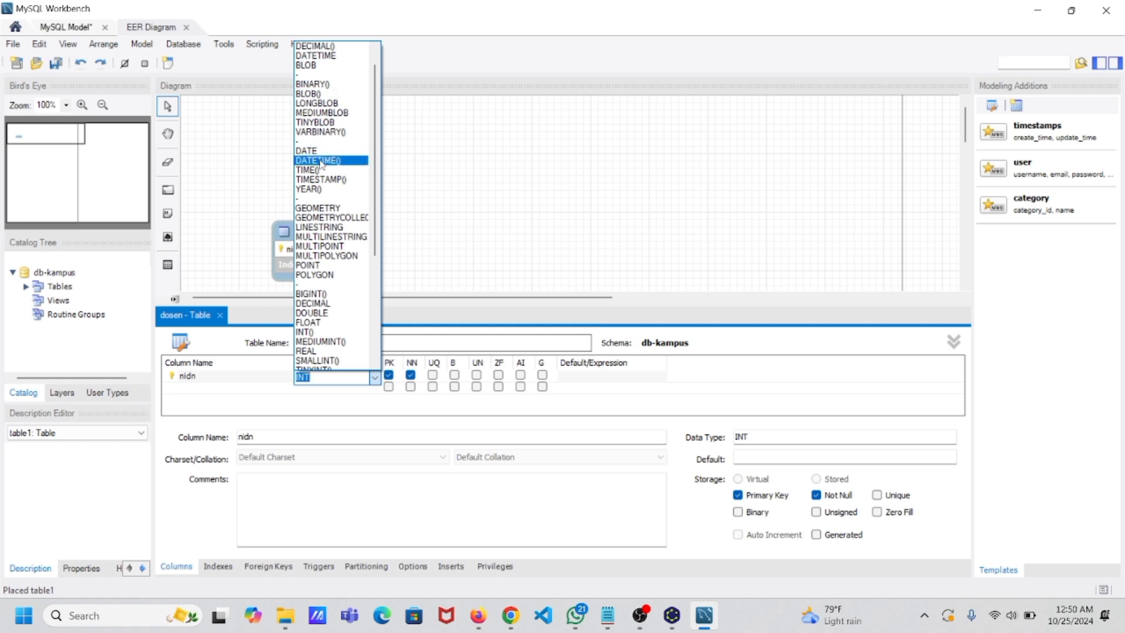
scroll(329, 176, up, 1)
click(321, 56)
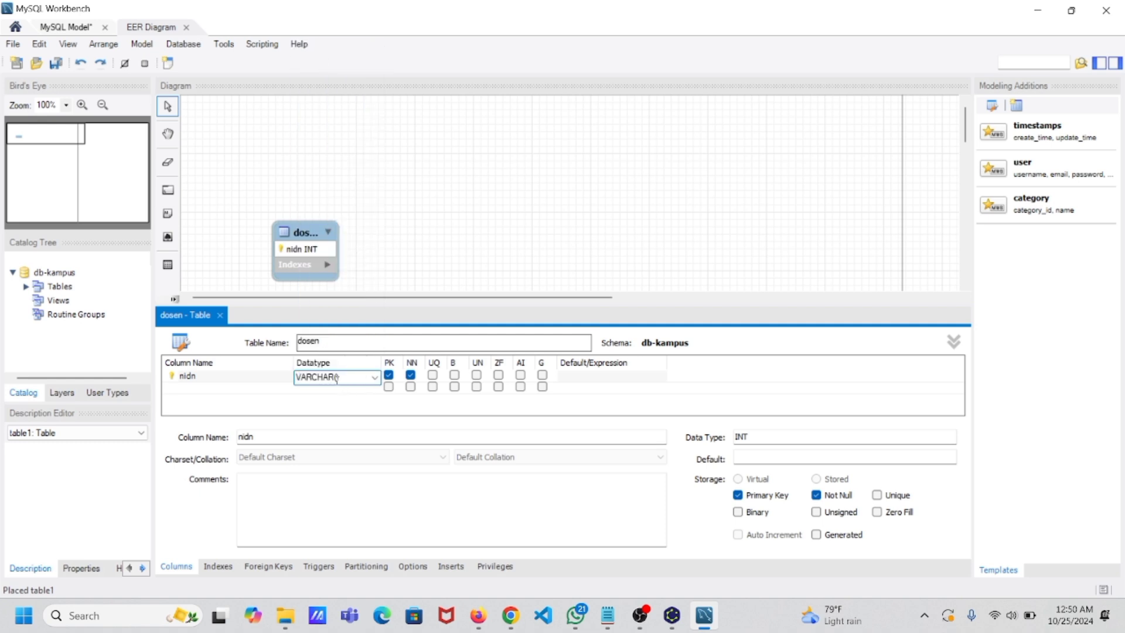
text(100)
Step: Add a second column named nama_dosen to the dosen table in place of the suggested name
click(239, 392)
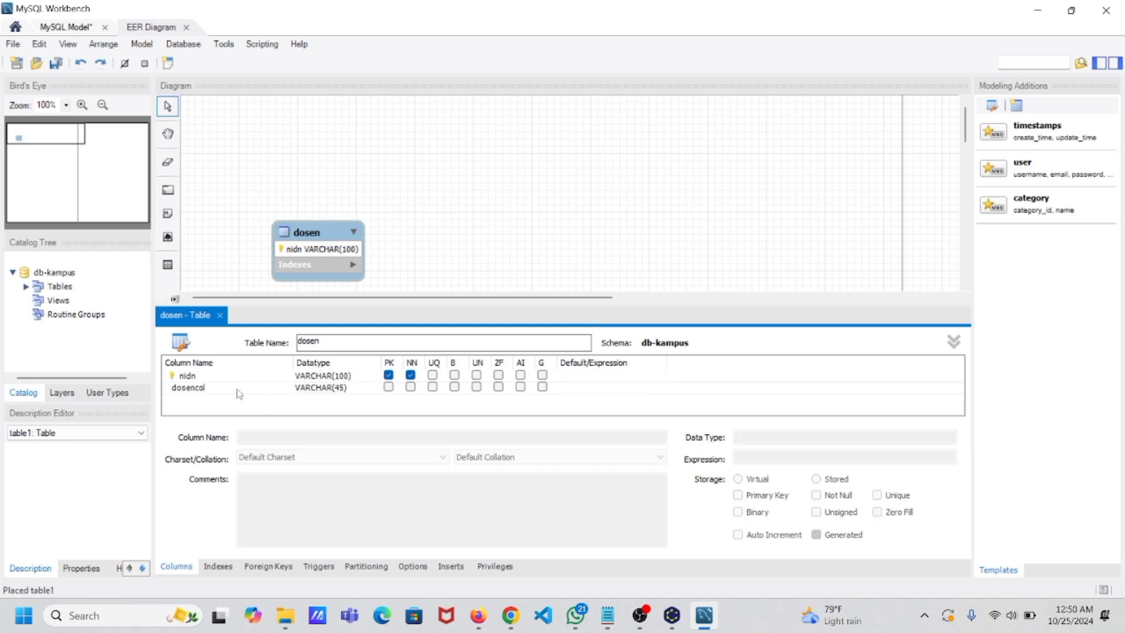
double_click(229, 389)
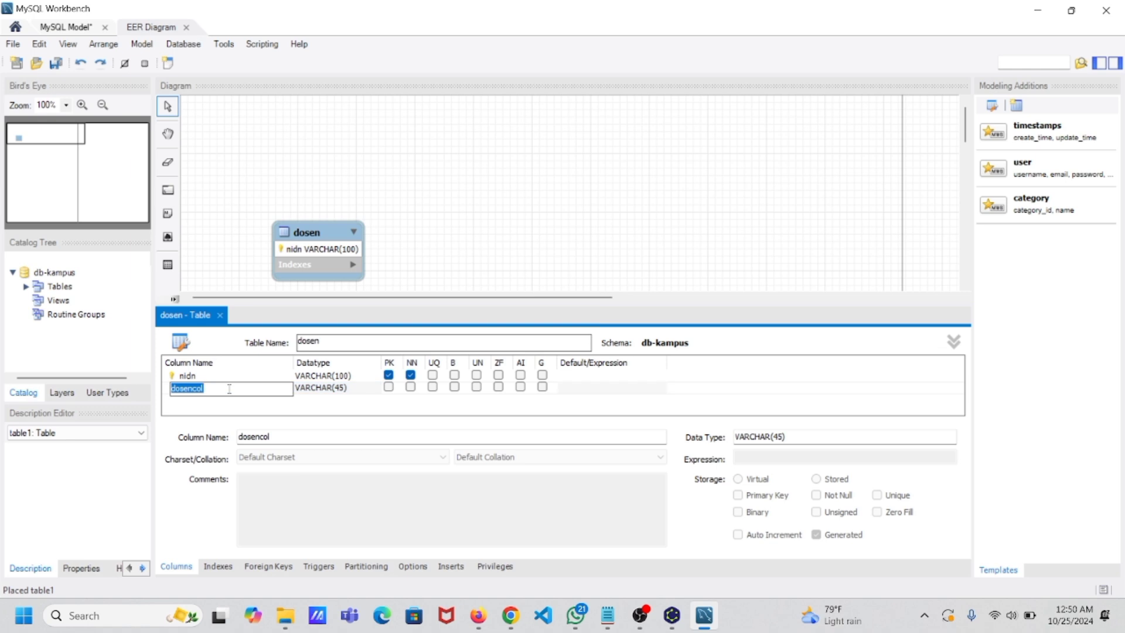
text(nama_dosen)
Step: Set the nama_dosen column's datatype to VARCHAR(100) and mark it as not null
click(356, 388)
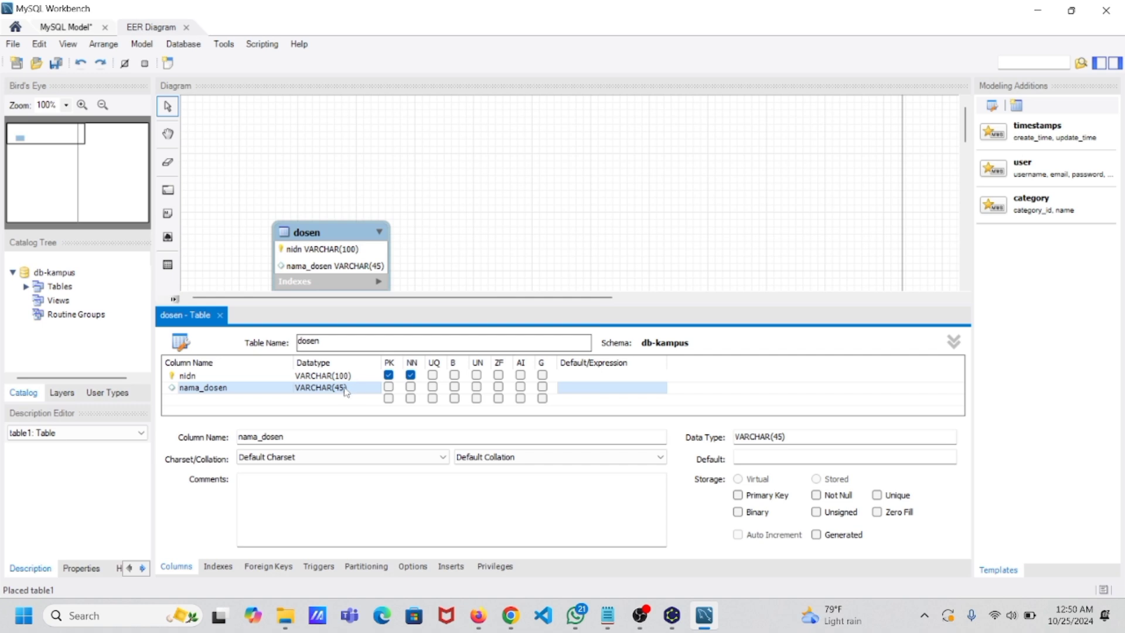
click(346, 389)
key(BackSpace)
key(BackSpace)
text(100)
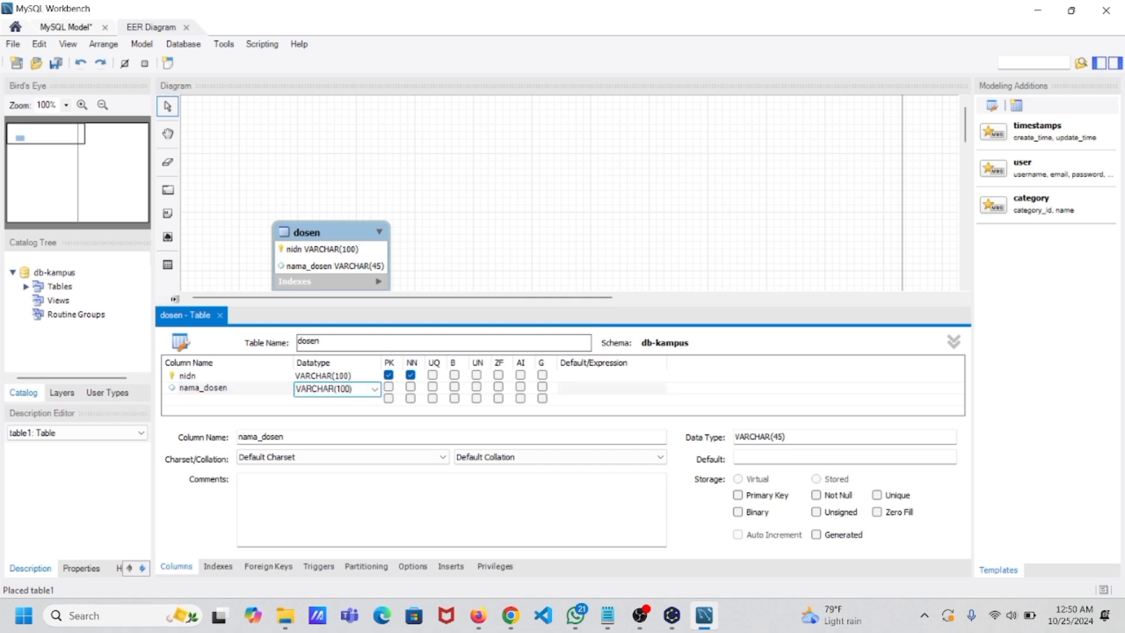
click(411, 387)
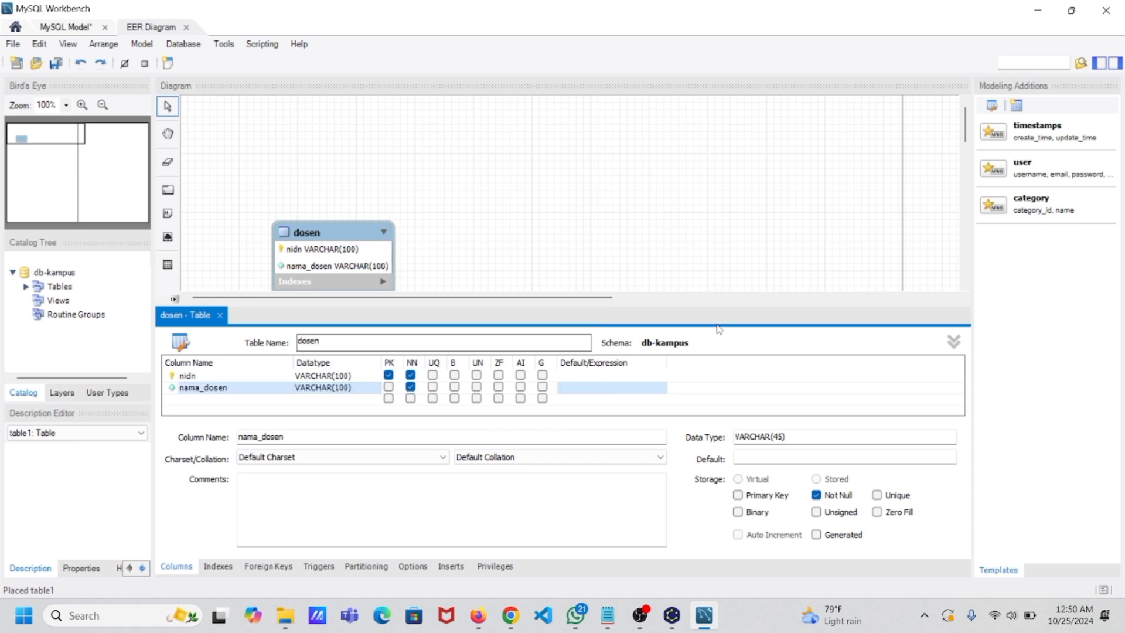
Step: Place a new table to the right of dosen on the diagram and name it mata_kuliah
scroll(639, 270, down, 1)
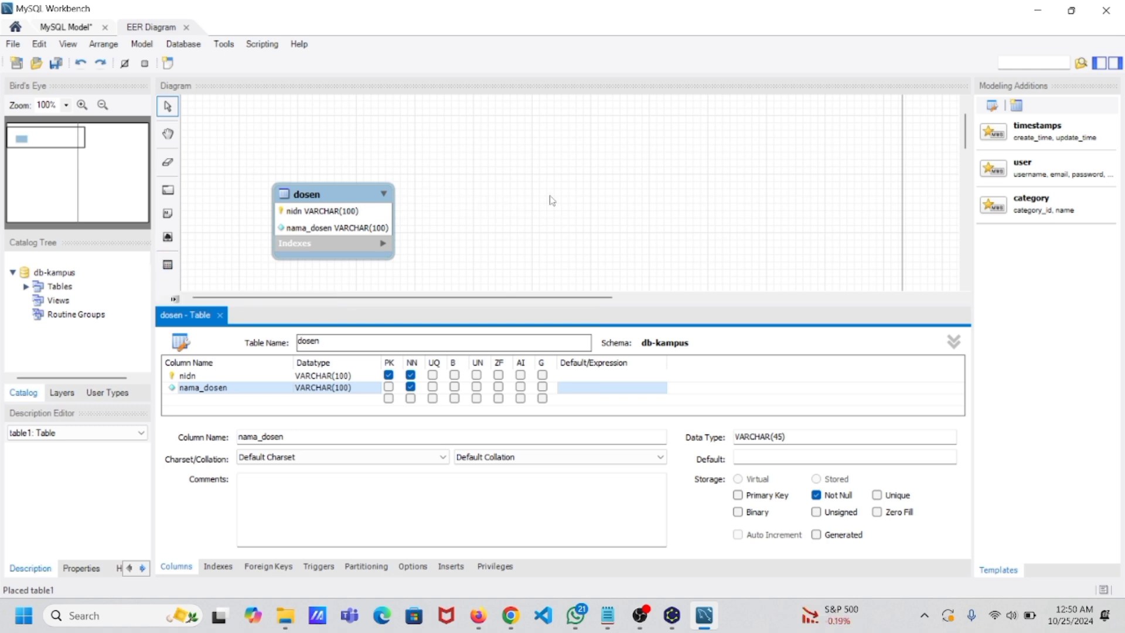
click(167, 265)
click(169, 267)
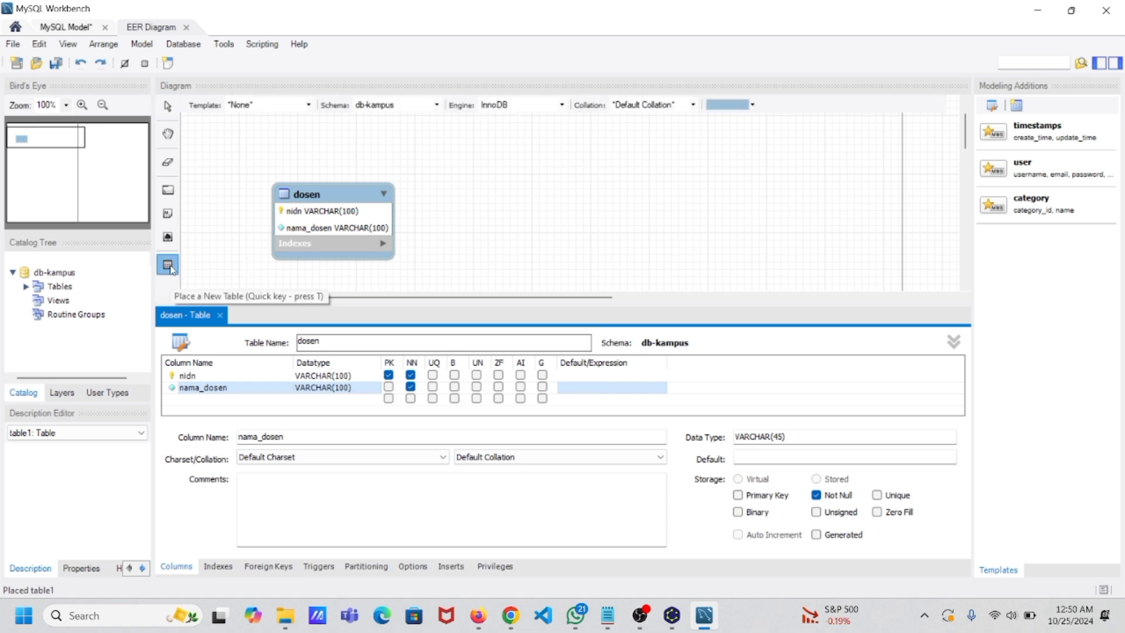
click(494, 192)
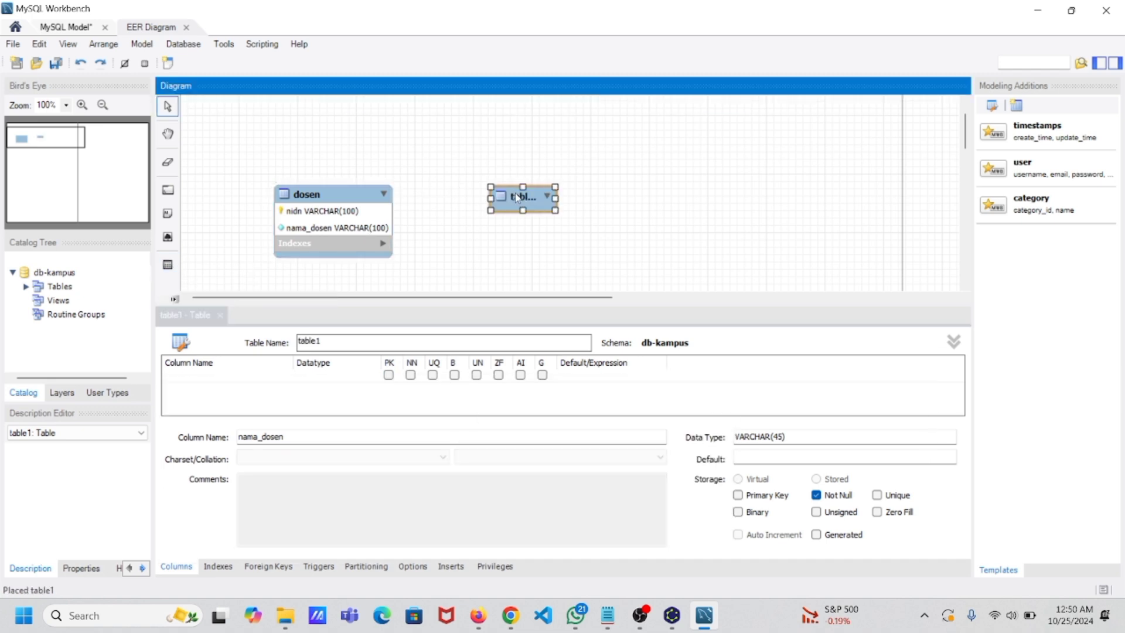
click(366, 345)
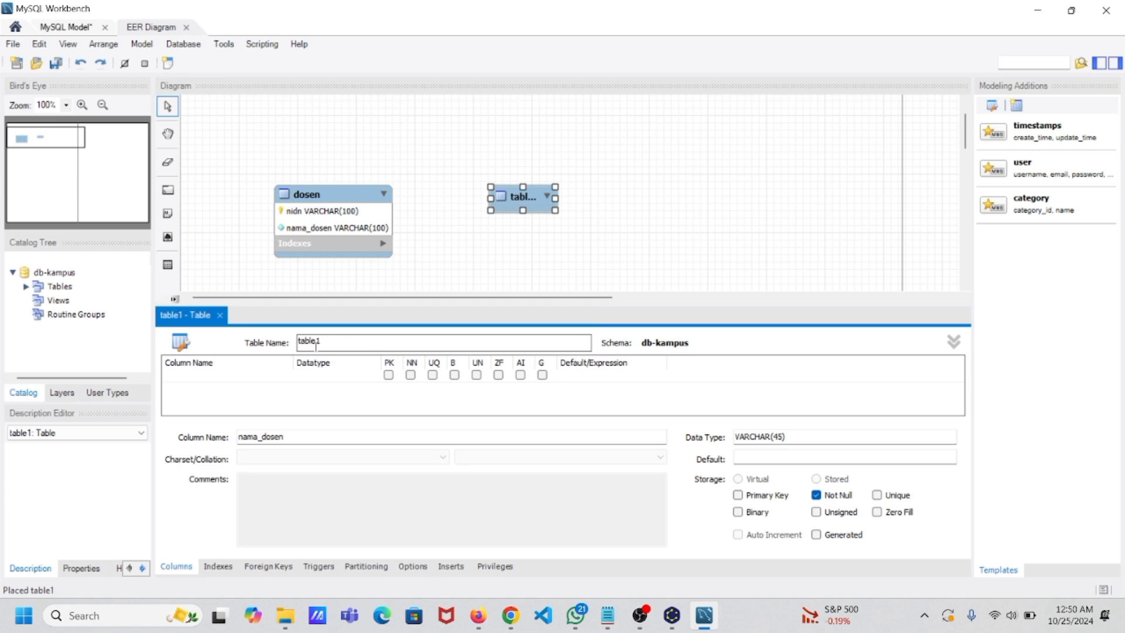
drag(322, 342, 298, 345)
text(mata_kuliah)
Step: Add a first column named kode_mk to the mata_kuliah table in place of the suggested name
double_click(216, 378)
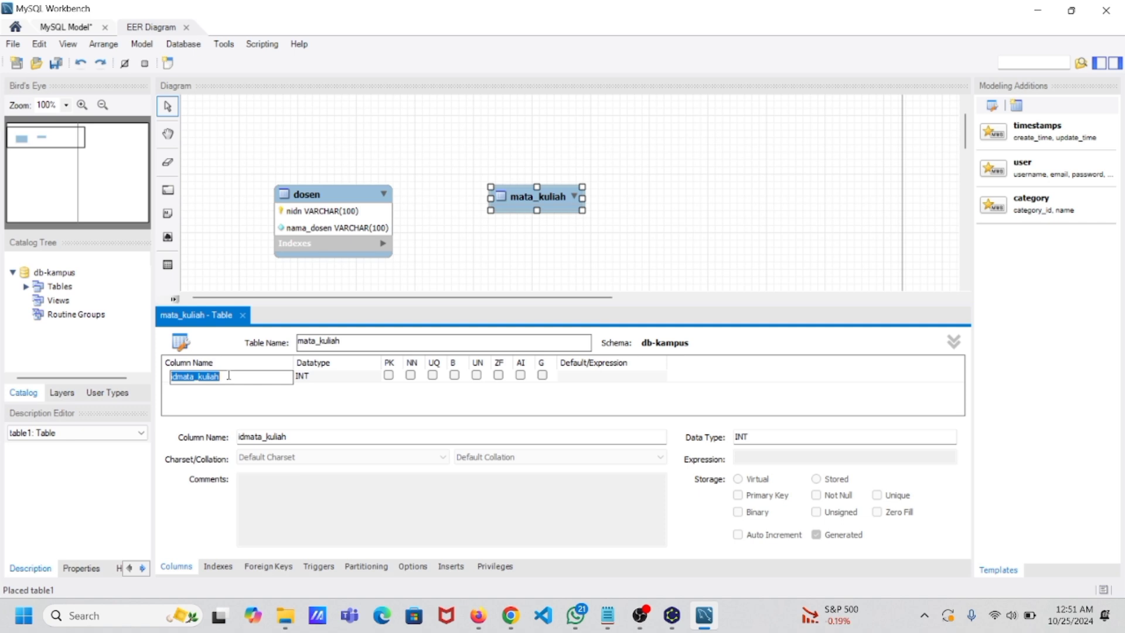
text(kode_mk)
click(357, 377)
click(357, 378)
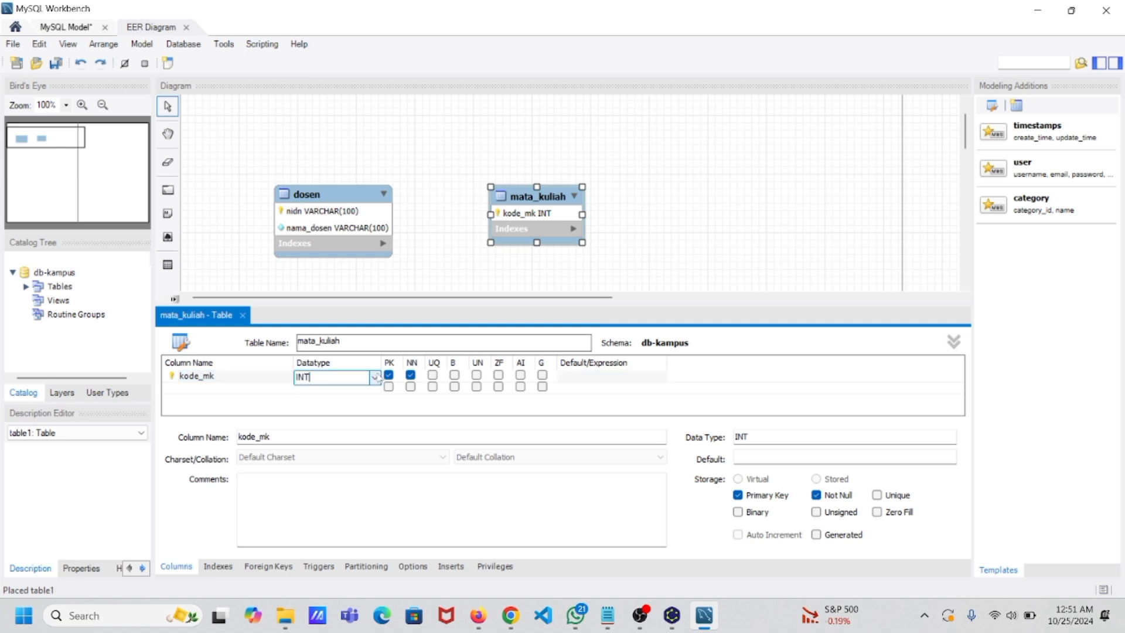
click(375, 378)
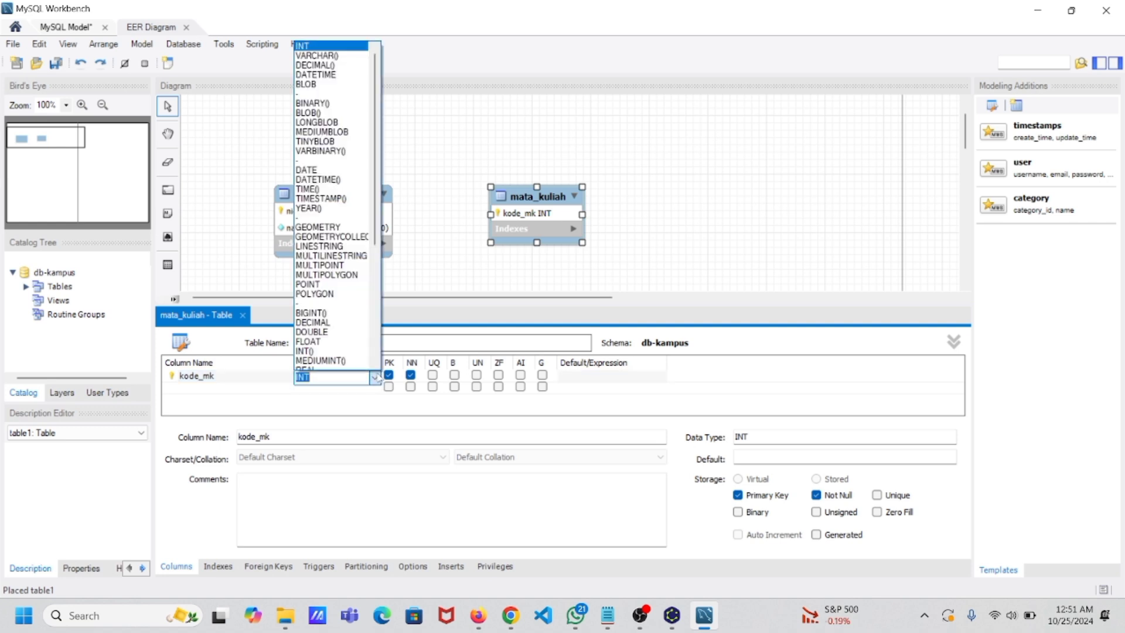
click(322, 57)
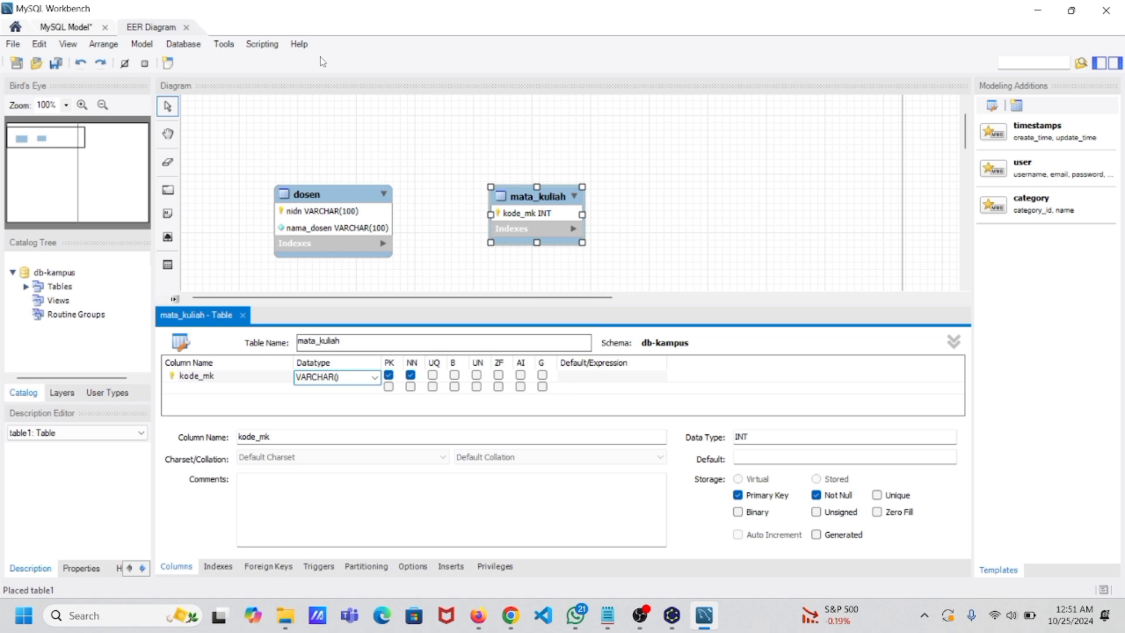
click(374, 378)
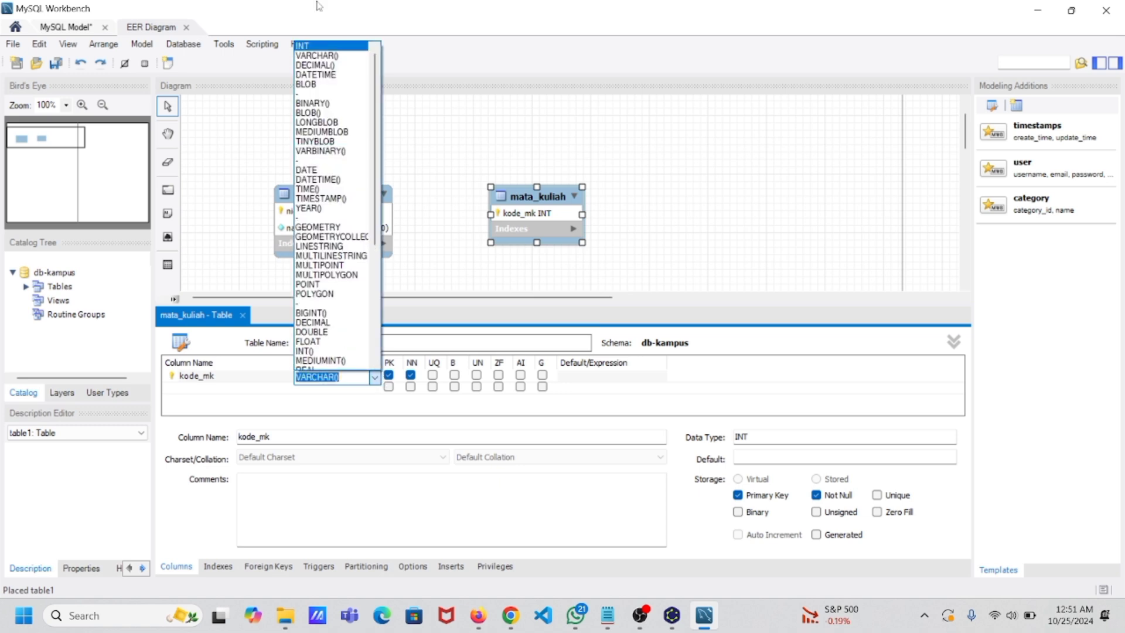
click(323, 46)
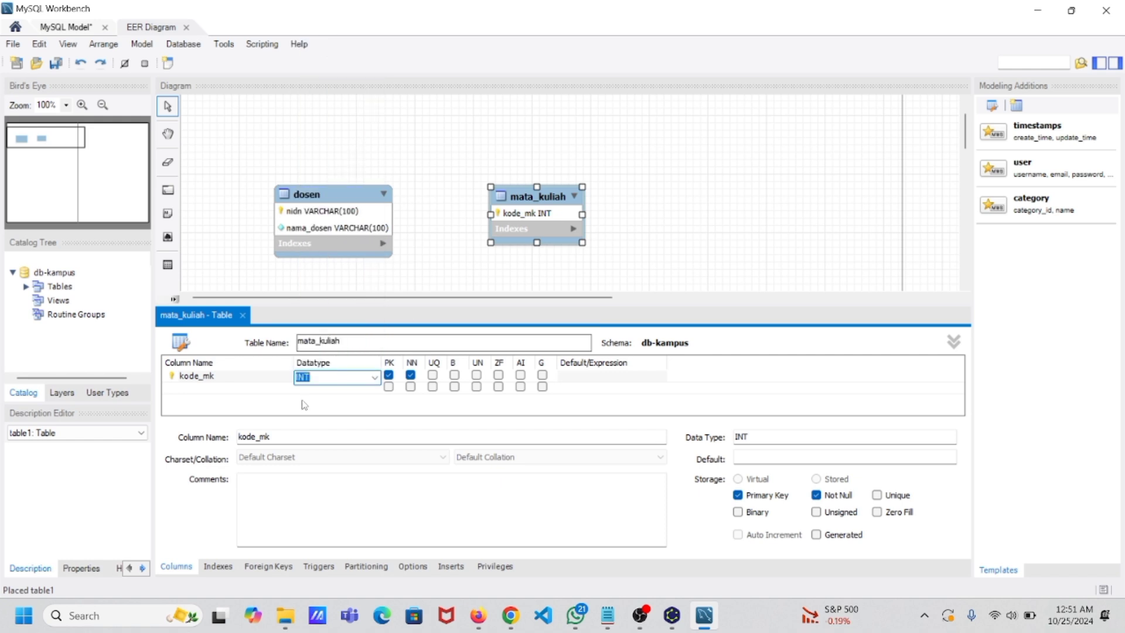
Step: Add a second column named nama_mk to the mata_kuliah table in place of the suggested name
click(237, 388)
double_click(225, 389)
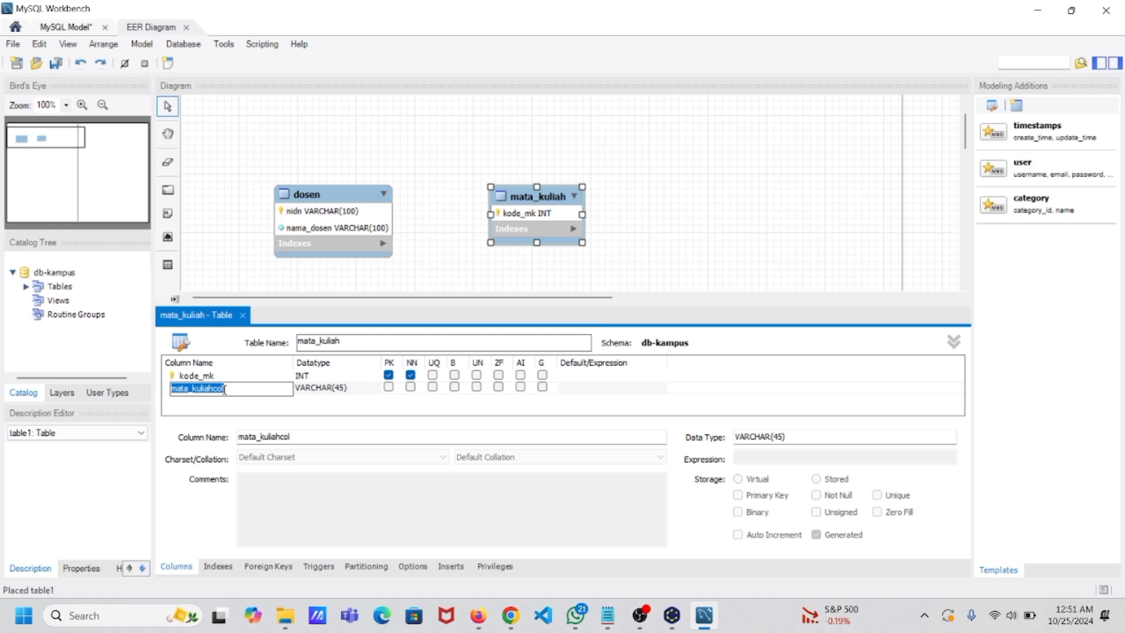
text(nama_mk)
key(Return)
Step: Set the nama_mk column's datatype to VARCHAR(100) and mark it as not null
click(349, 388)
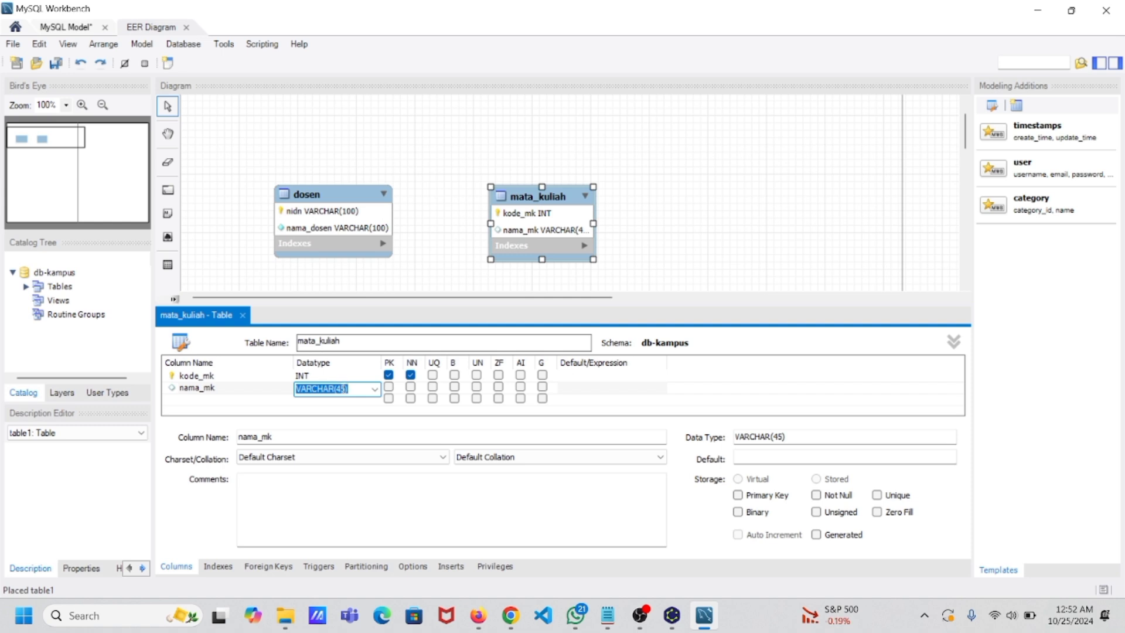
click(345, 389)
key(BackSpace)
key(BackSpace)
text(100)
click(411, 387)
Step: Add a third column named sks with datatype INT to the mata_kuliah table
click(223, 399)
click(226, 400)
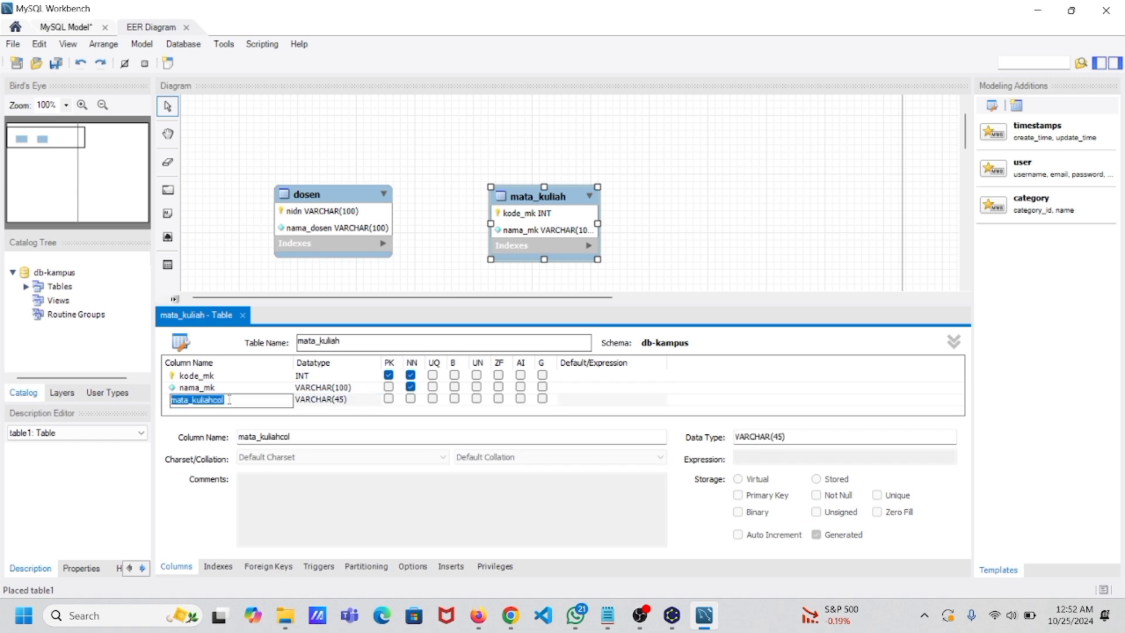
text(sks)
click(333, 392)
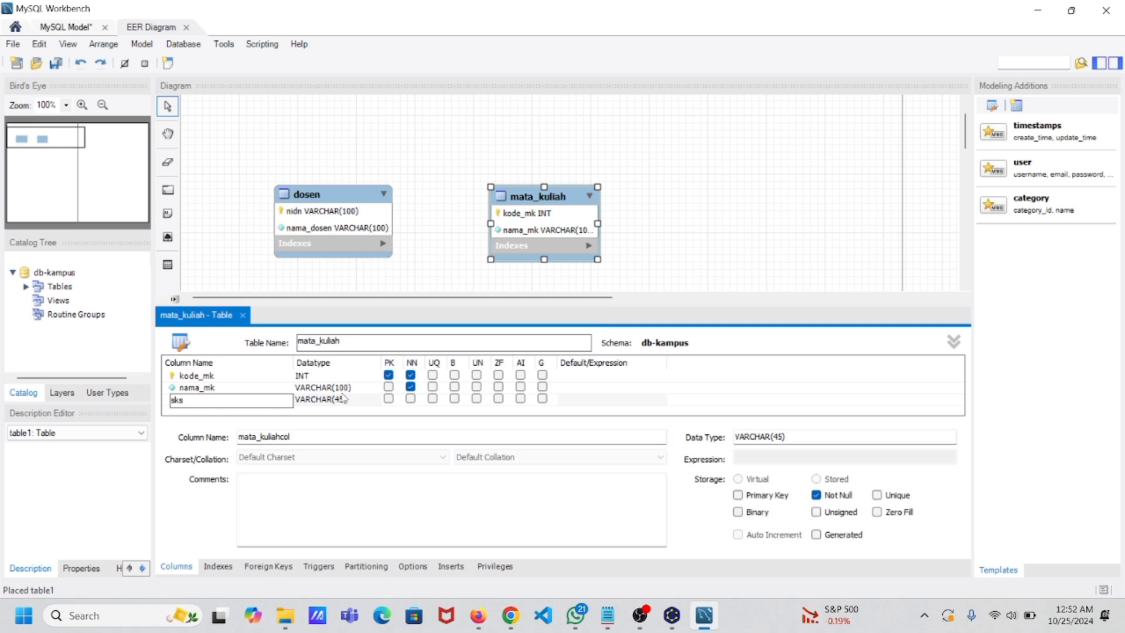
click(362, 400)
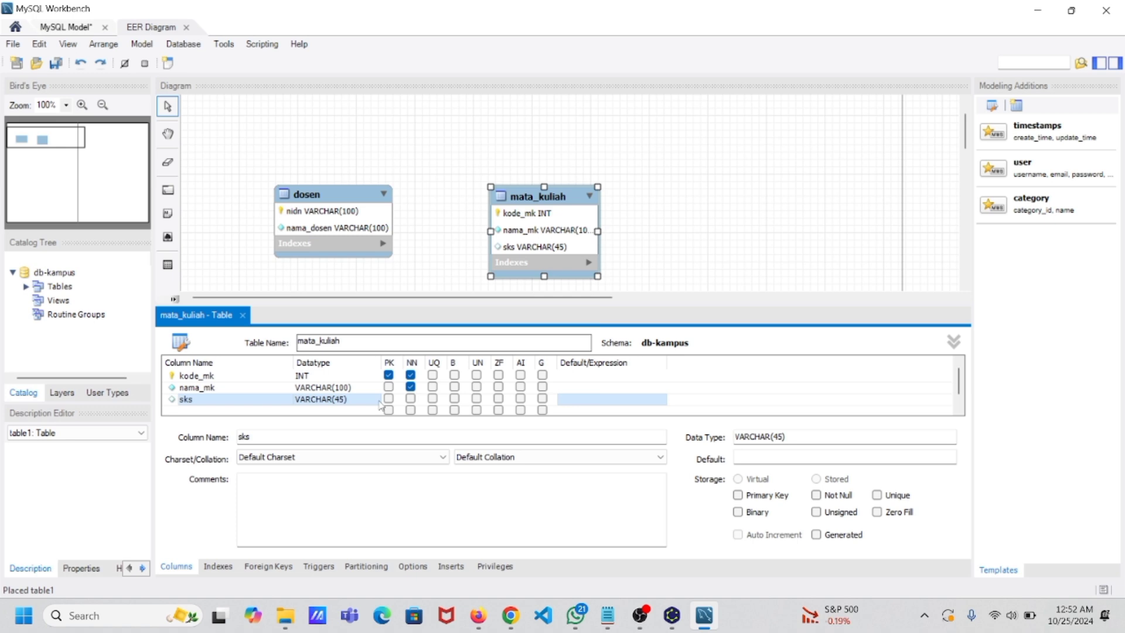
click(374, 401)
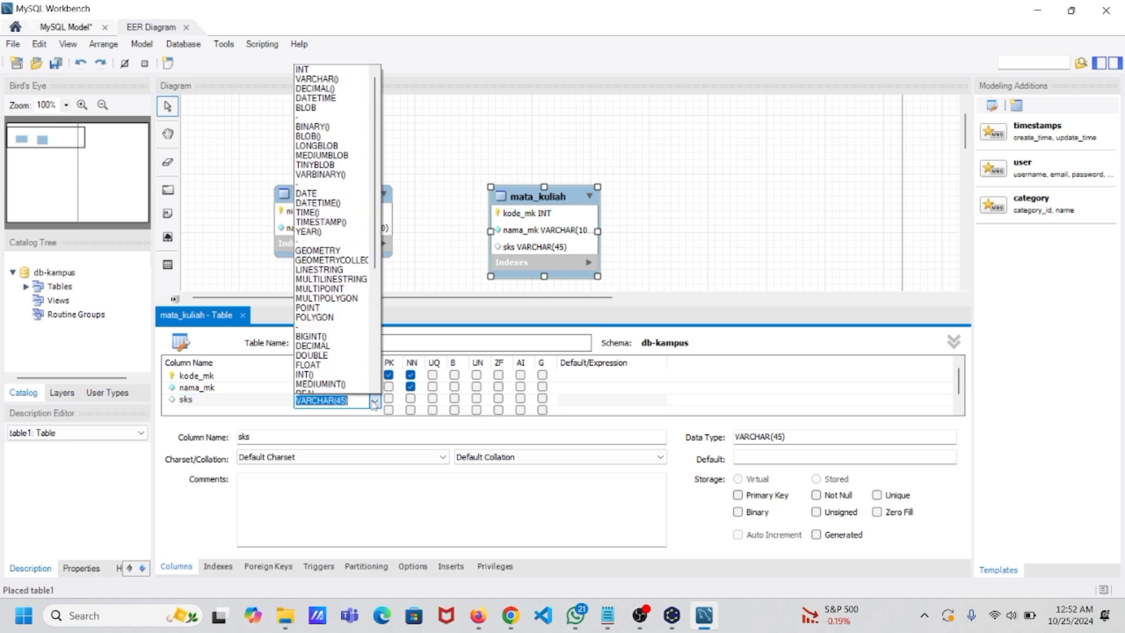
click(301, 70)
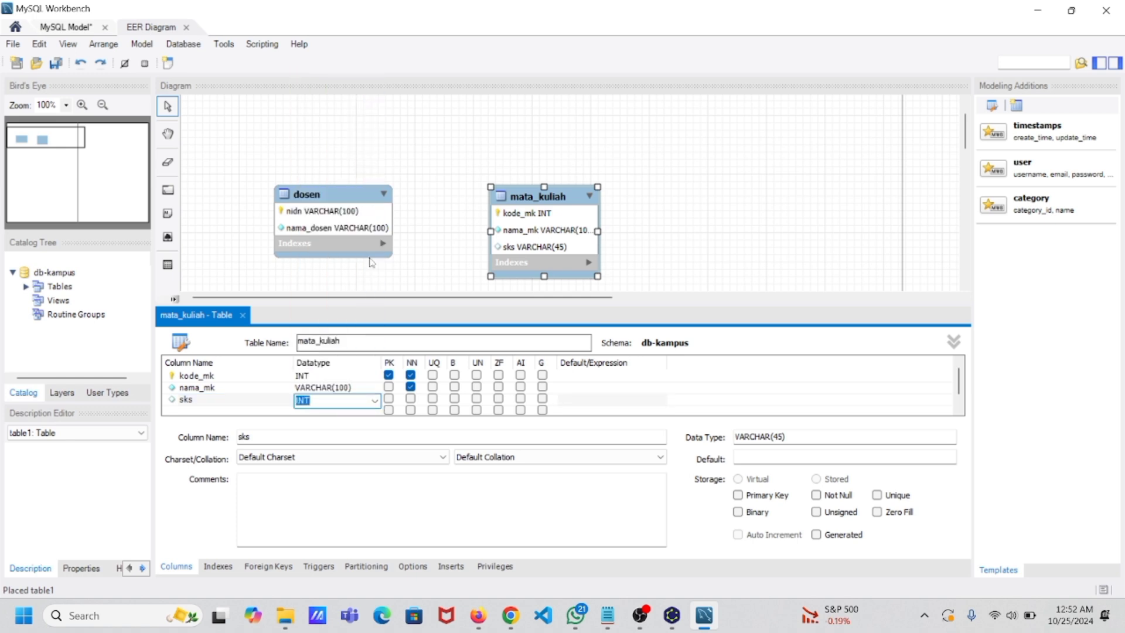
click(375, 412)
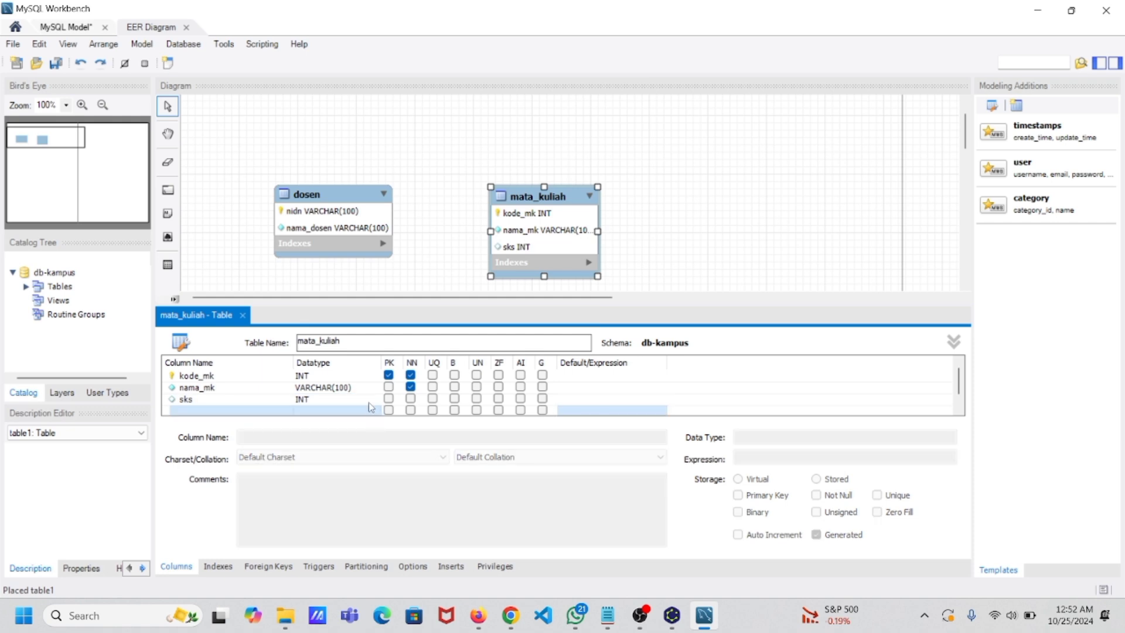
click(370, 403)
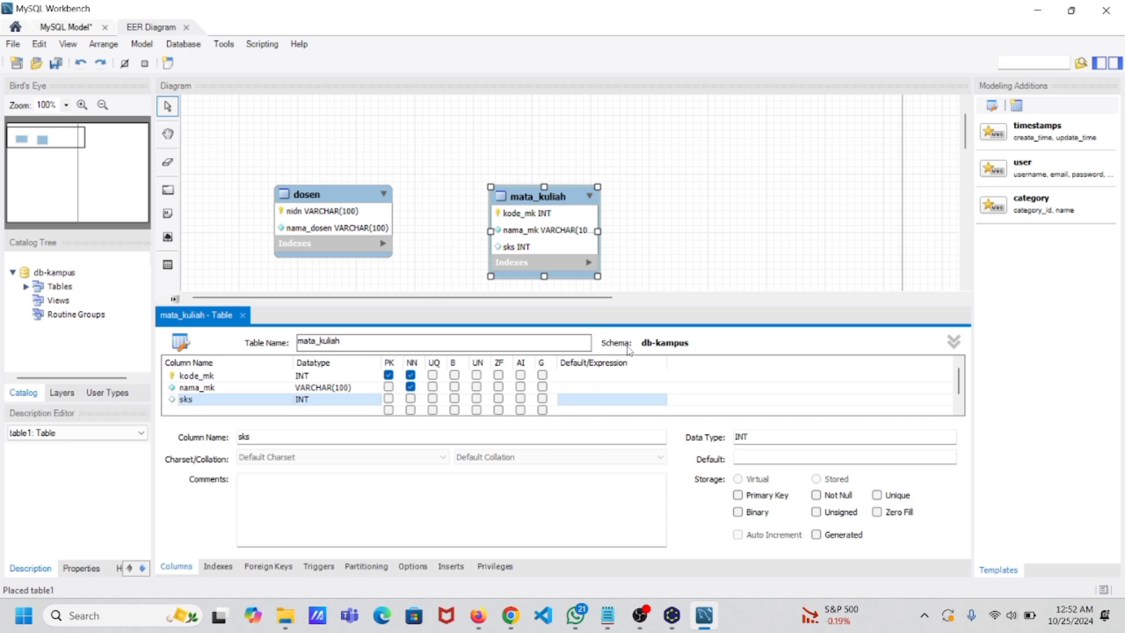
click(697, 247)
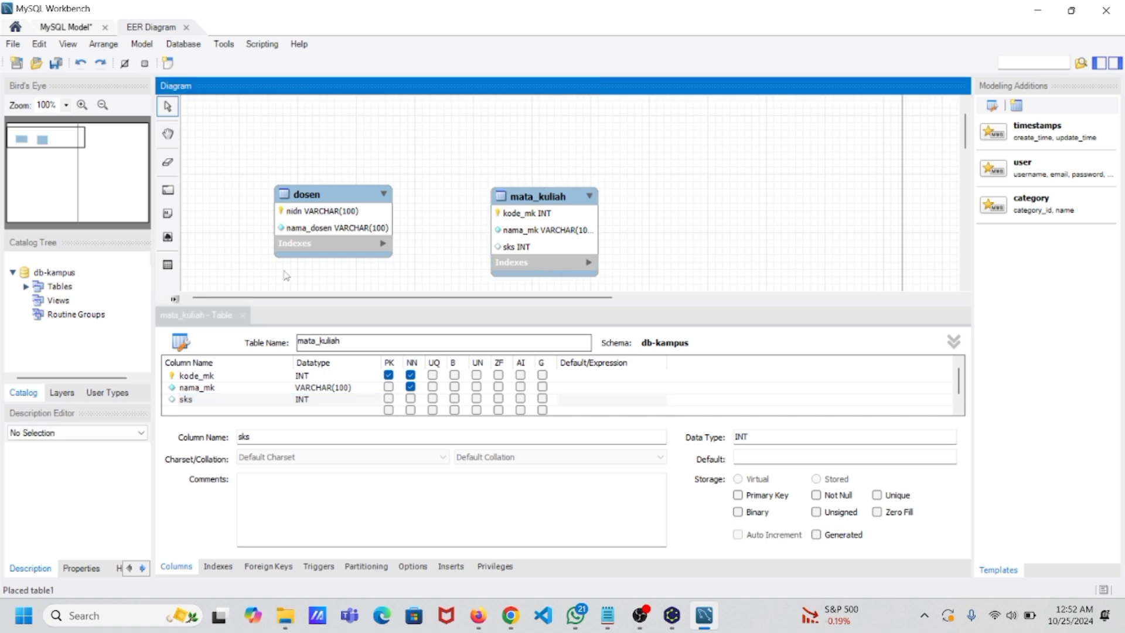
Step: Place a new table to the right of mata_kuliah on the diagram and name it mahasiswa
click(168, 264)
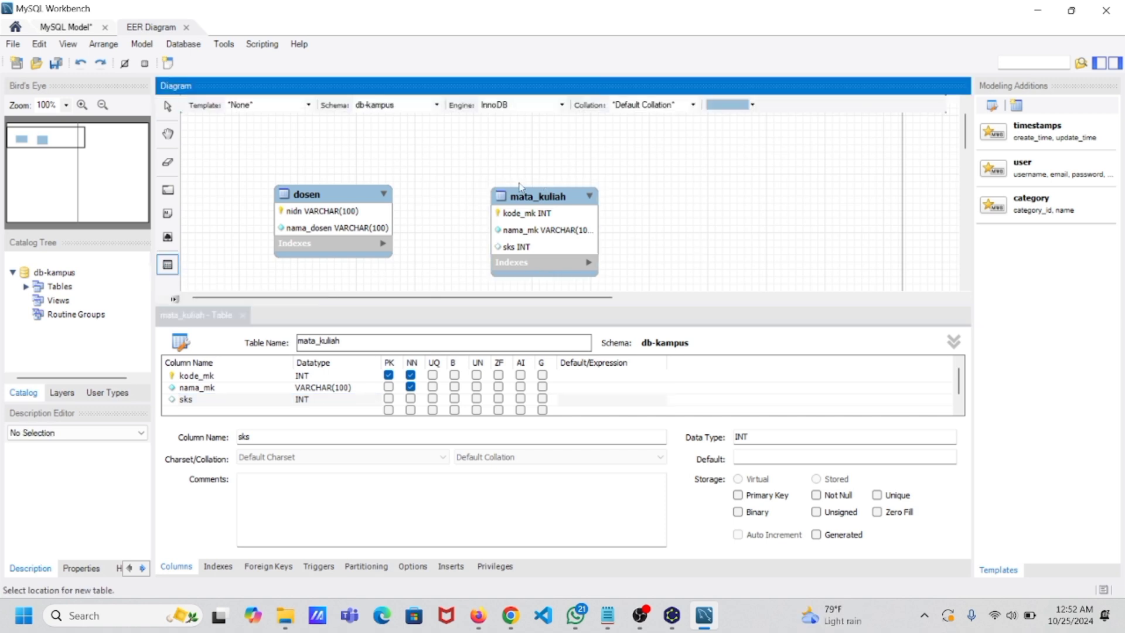
click(734, 204)
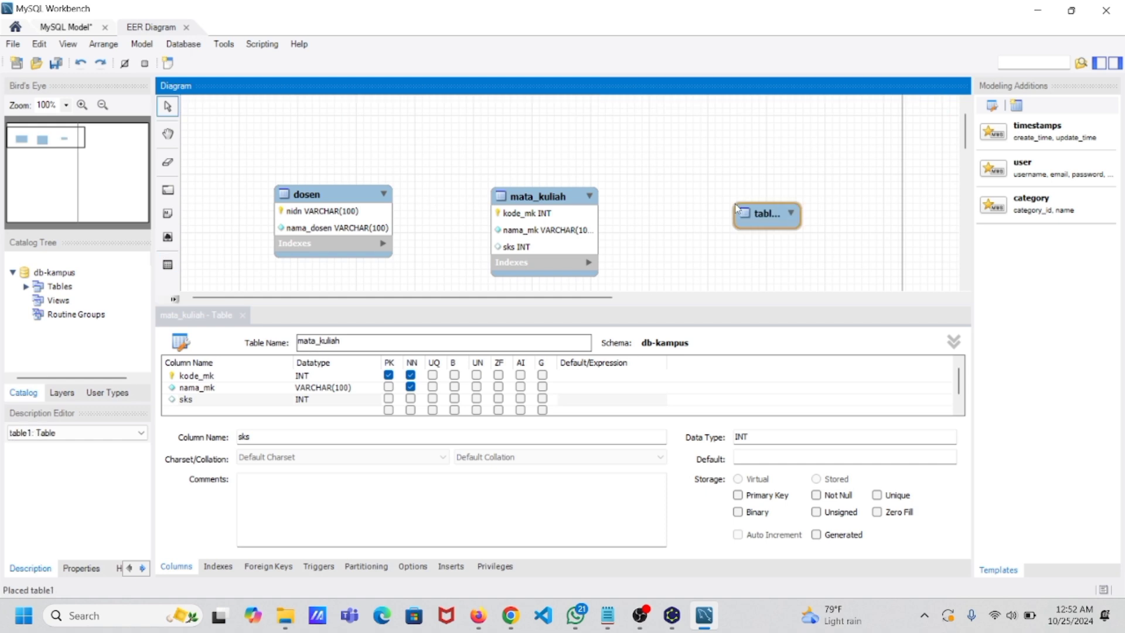
click(406, 344)
key(BackSpace)
key(BackSpace)
key(BackSpace)
key(BackSpace)
key(BackSpace)
key(BackSpace)
text(mahasiswa)
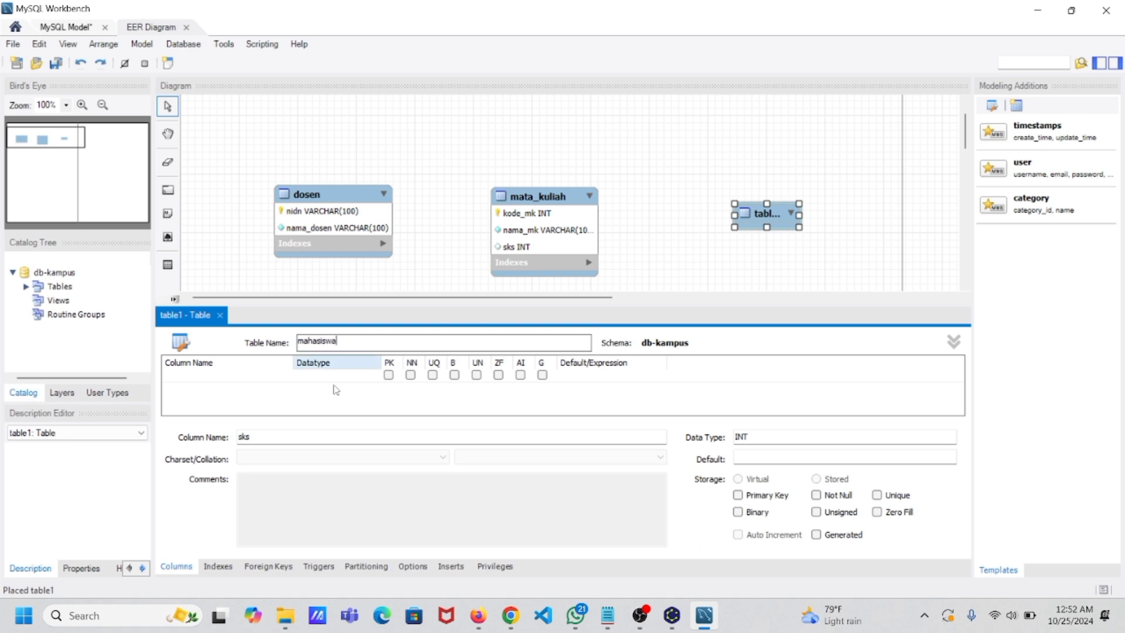
Step: Add a first column named nim to the mahasiswa table in place of the suggested name
click(263, 381)
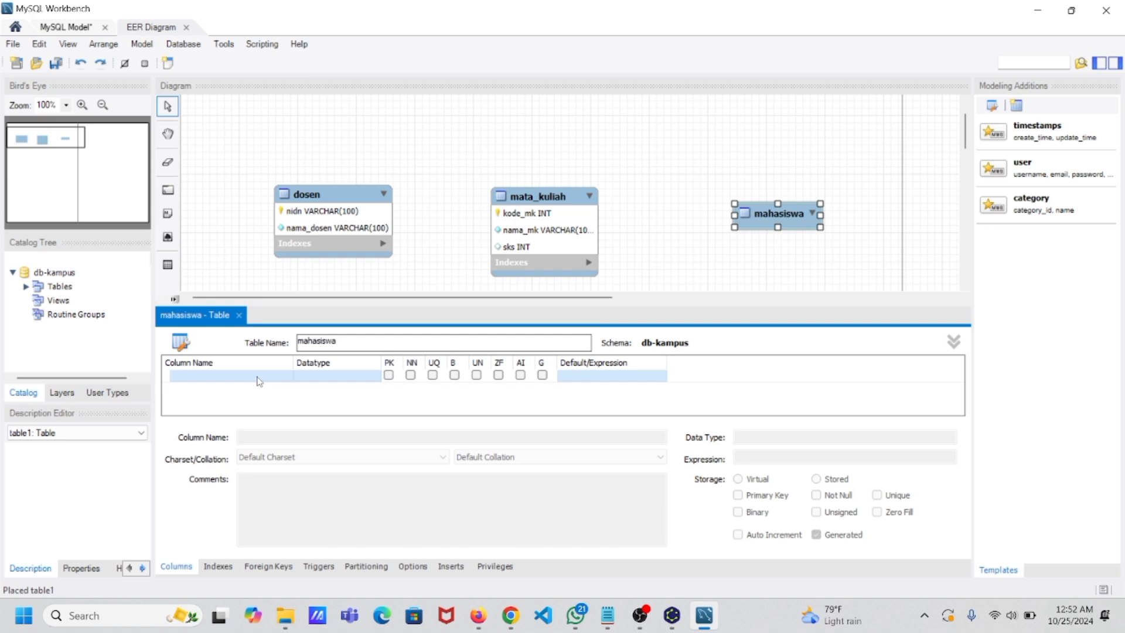
click(259, 378)
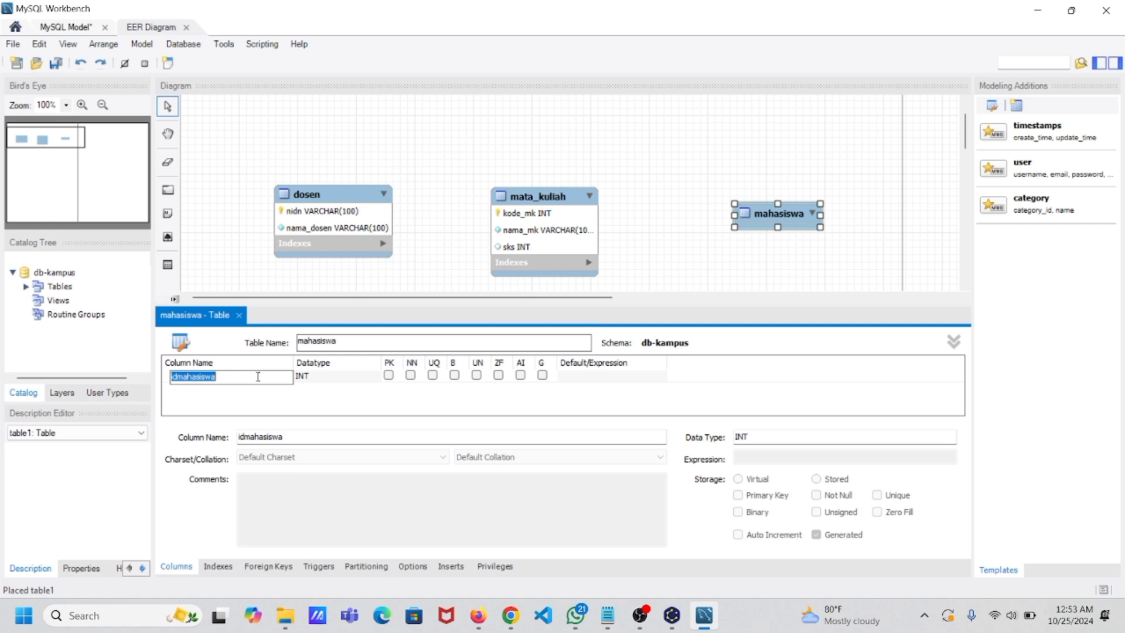
text(nim)
Step: Set the datatype of the nim column in the mahasiswa table to VARCHAR(100)
click(343, 391)
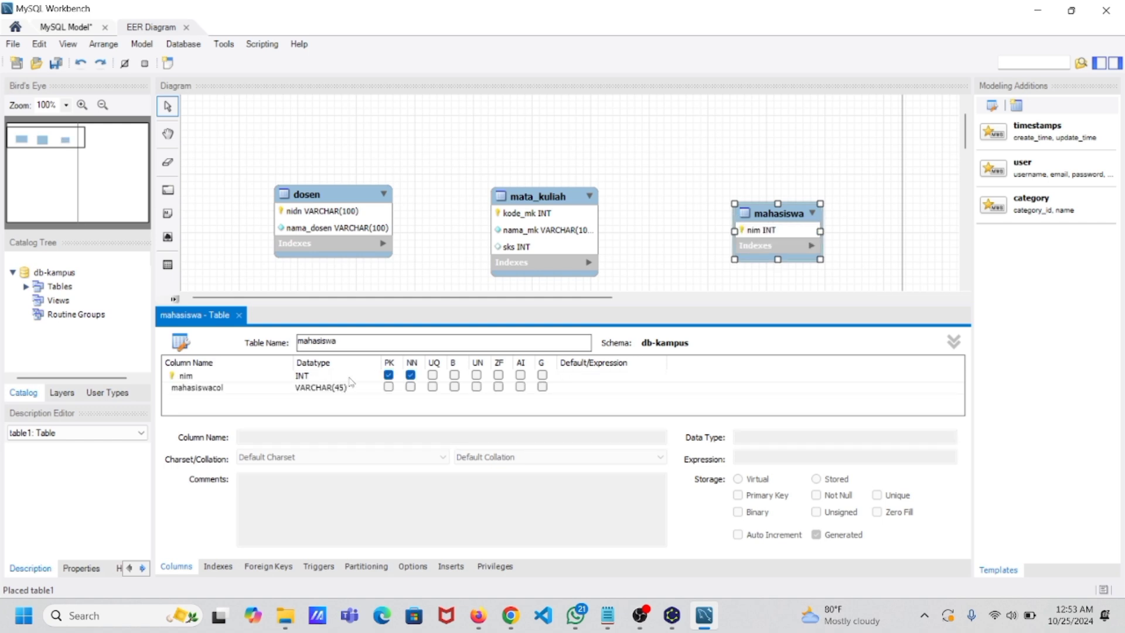
click(350, 379)
click(376, 378)
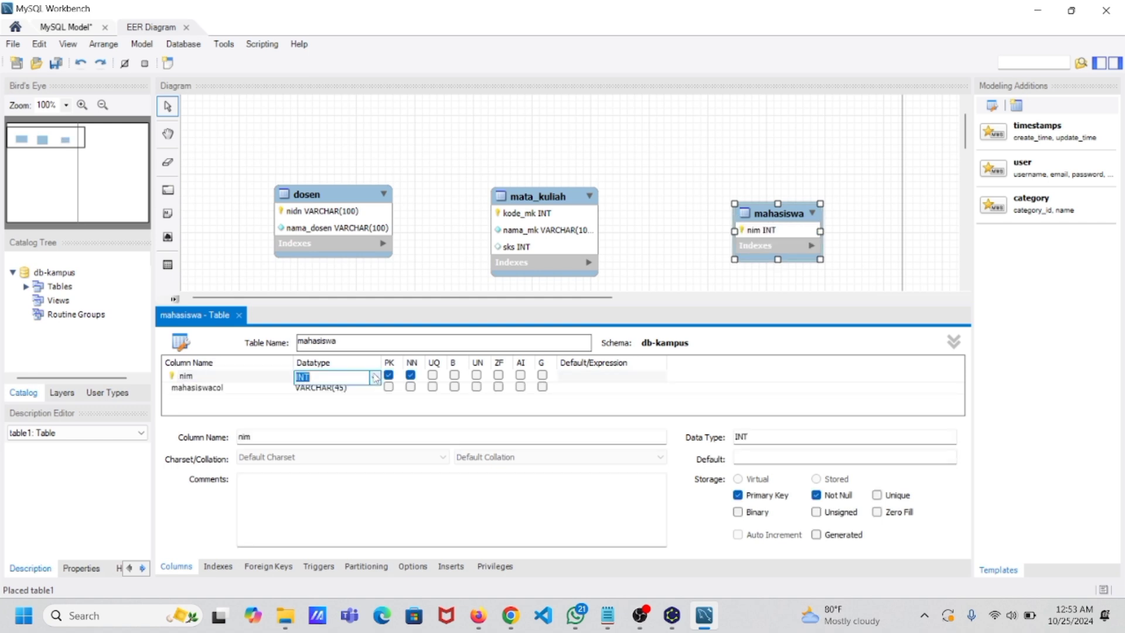
click(374, 378)
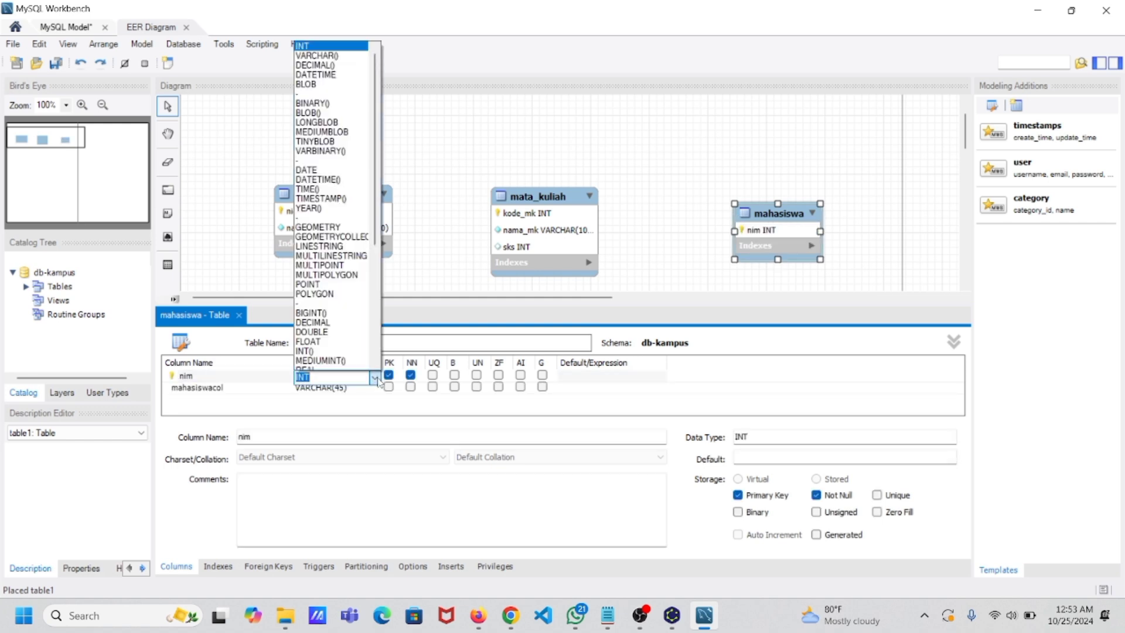
click(319, 56)
text(100)
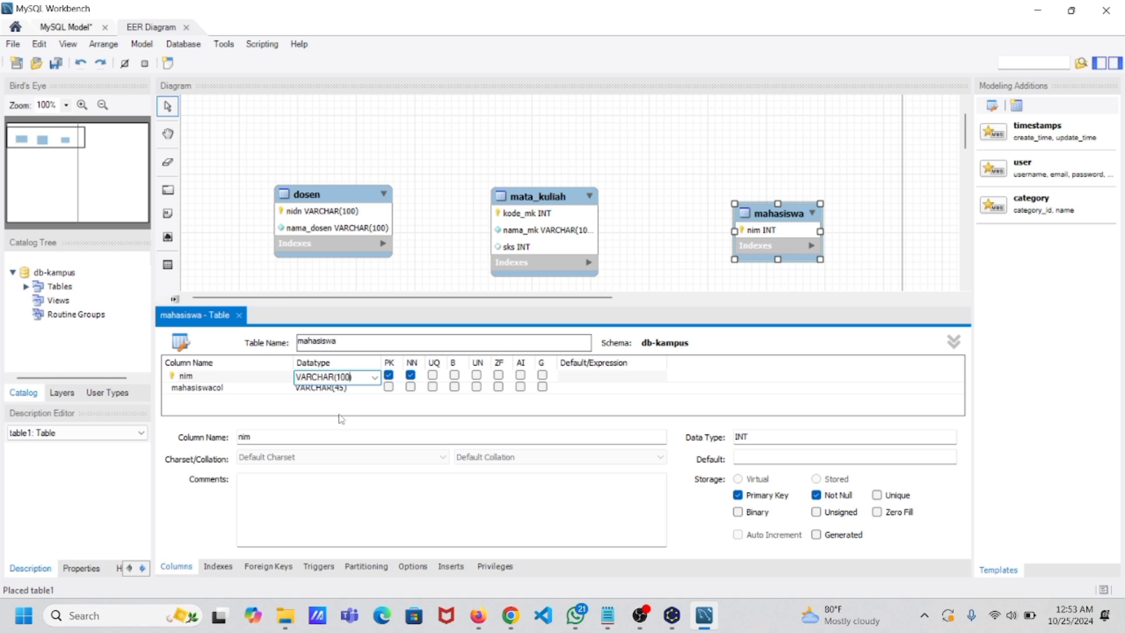
click(271, 393)
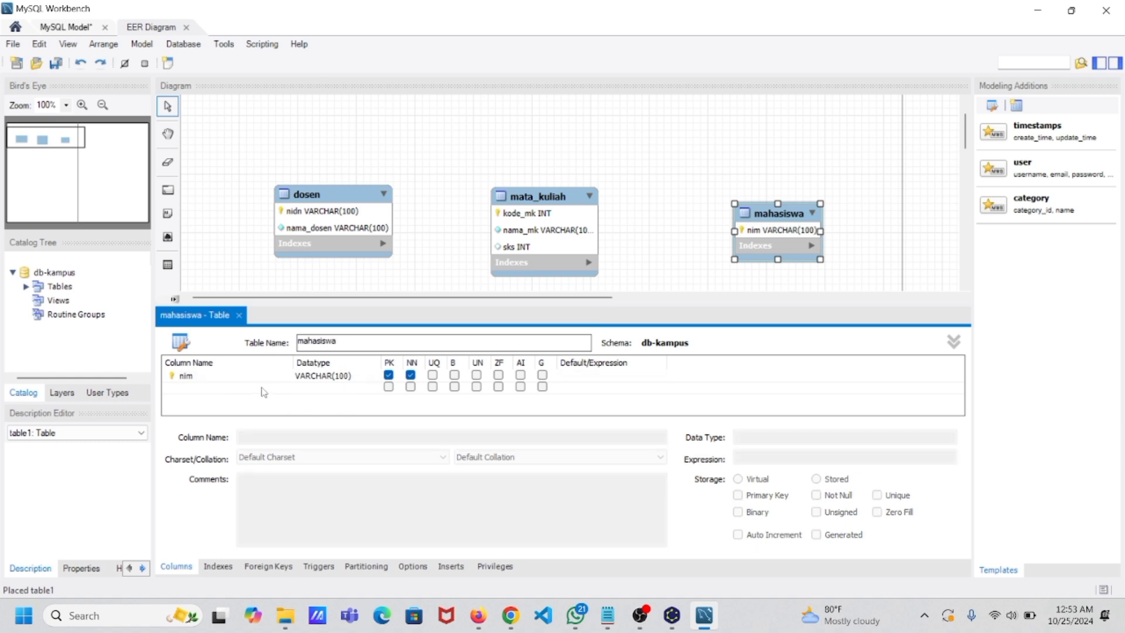
Step: Add a second column named nama_mahasiswa to the mahasiswa table with datatype VARCHAR(145) and make it not null
click(262, 392)
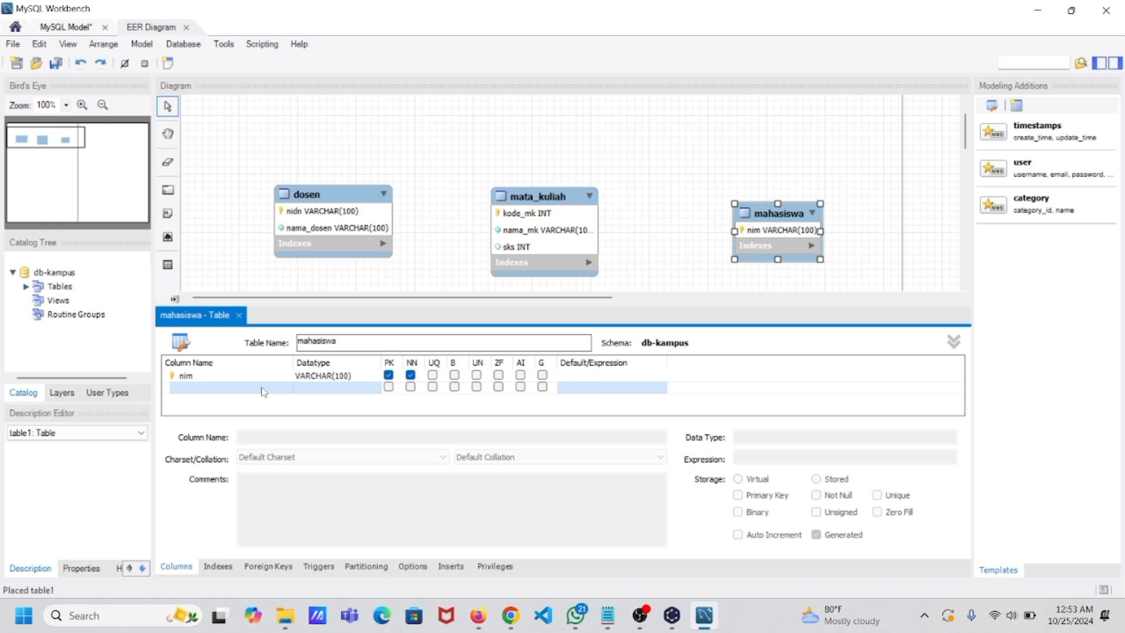
click(262, 388)
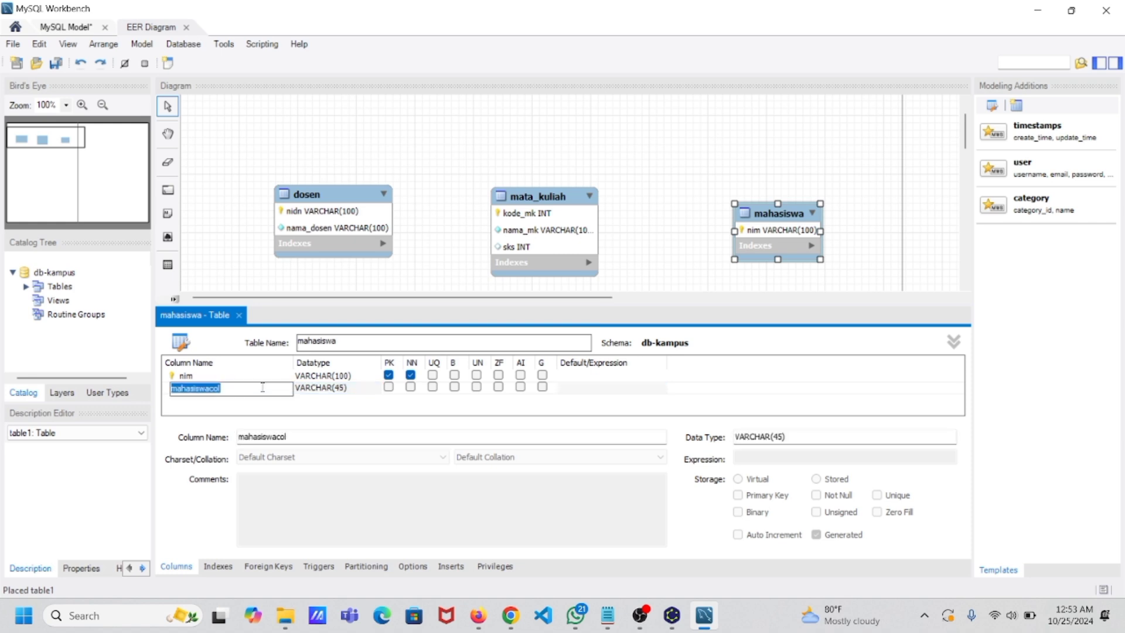
text(nama_mahasiswa)
click(356, 391)
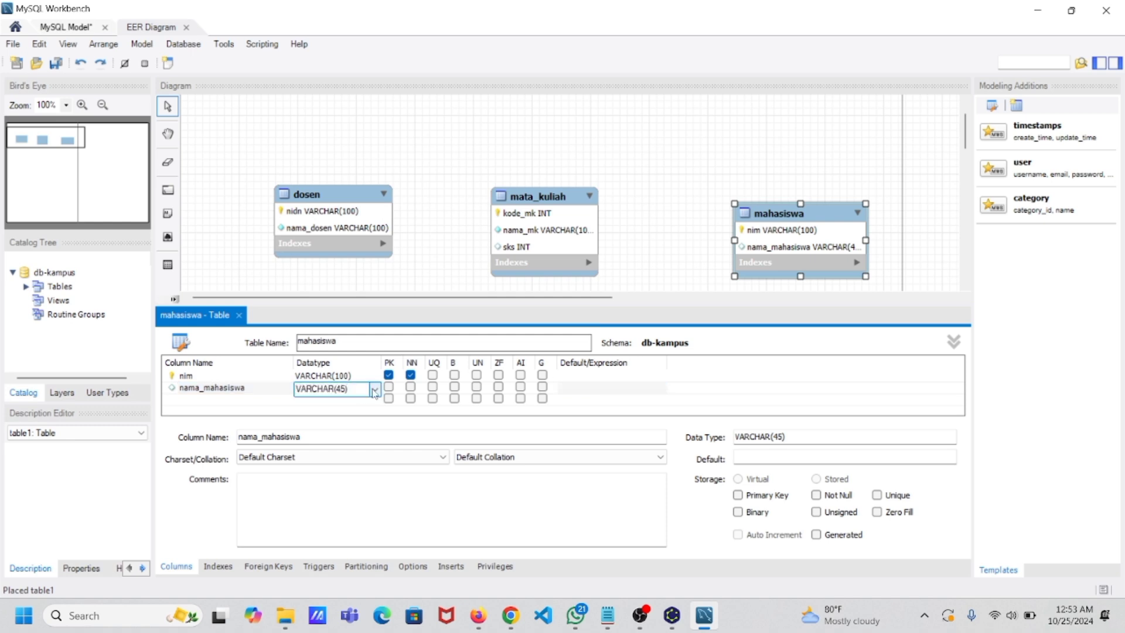
click(342, 389)
text(1)
click(410, 387)
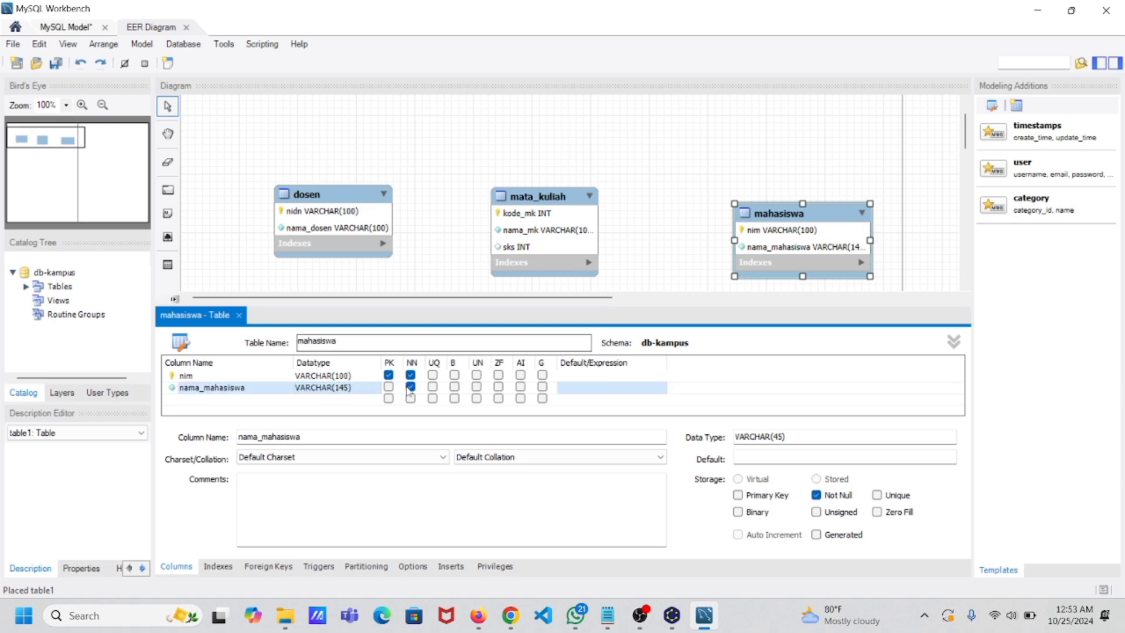
Step: Widen the mata_kuliah and mahasiswa tables on the diagram until their column datatypes fit fully
click(587, 253)
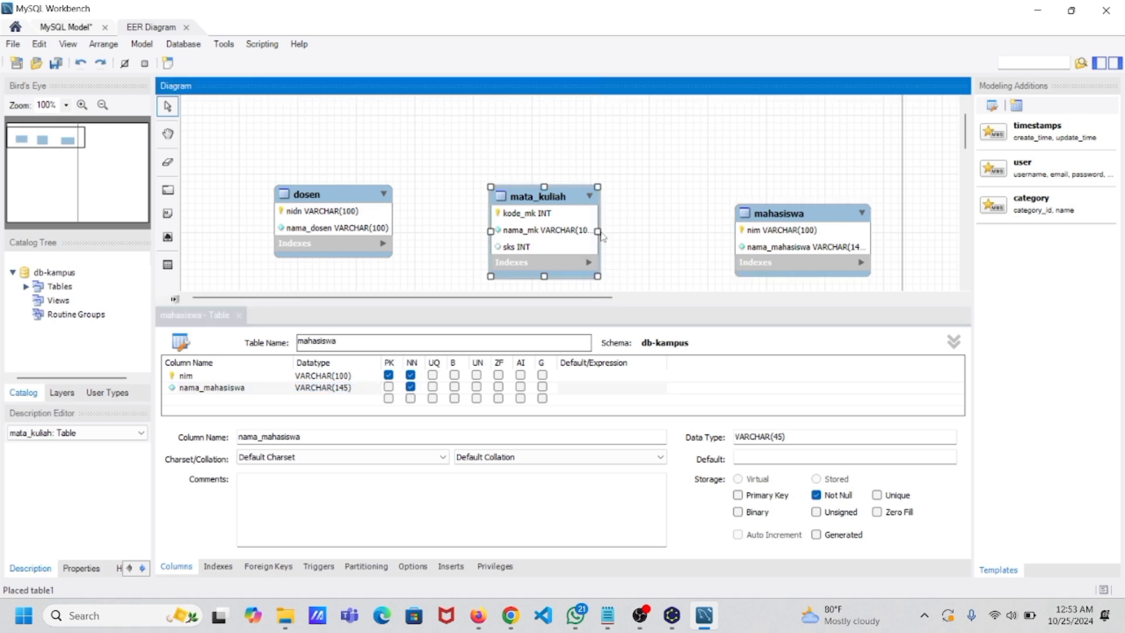
drag(598, 231, 603, 232)
click(844, 253)
drag(871, 240, 877, 244)
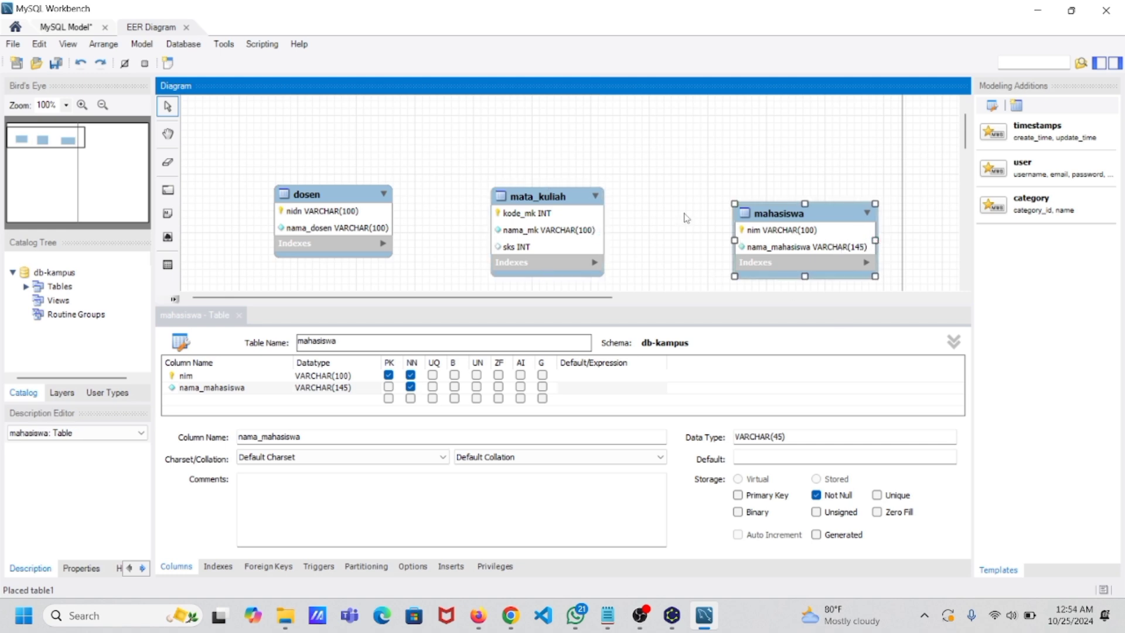
Step: Close the mahasiswa table editor to free the whole diagram area
scroll(686, 217, down, 1)
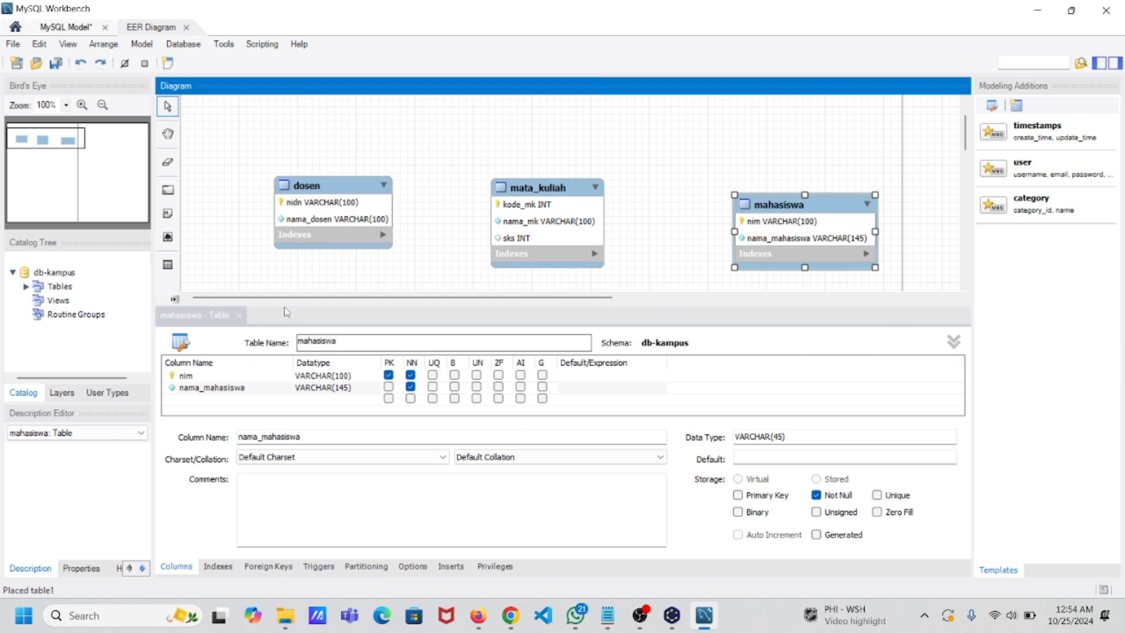
mouse_move(298, 304)
mouse_down()
mouse_move(300, 337)
mouse_move(299, 303)
mouse_up()
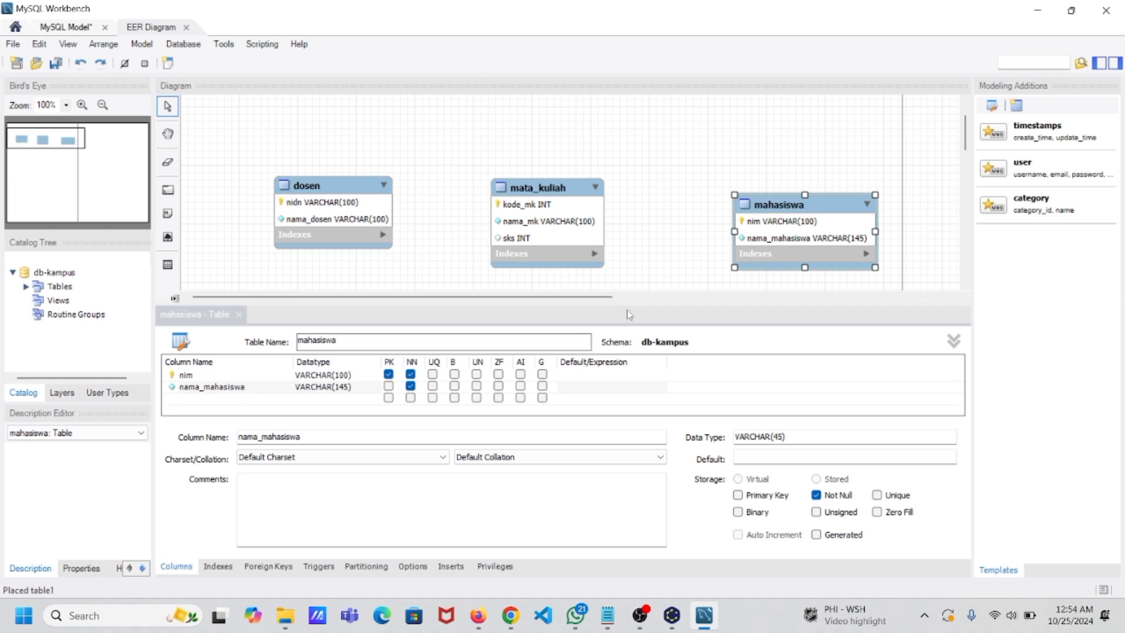
drag(626, 305, 627, 348)
scroll(666, 292, down, 2)
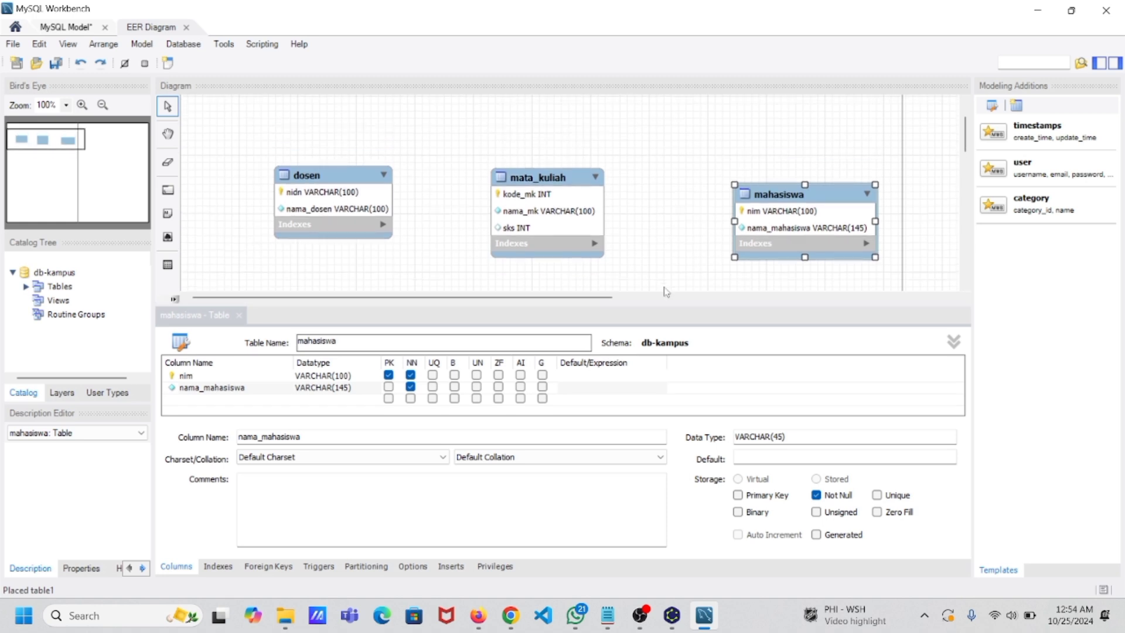
click(239, 316)
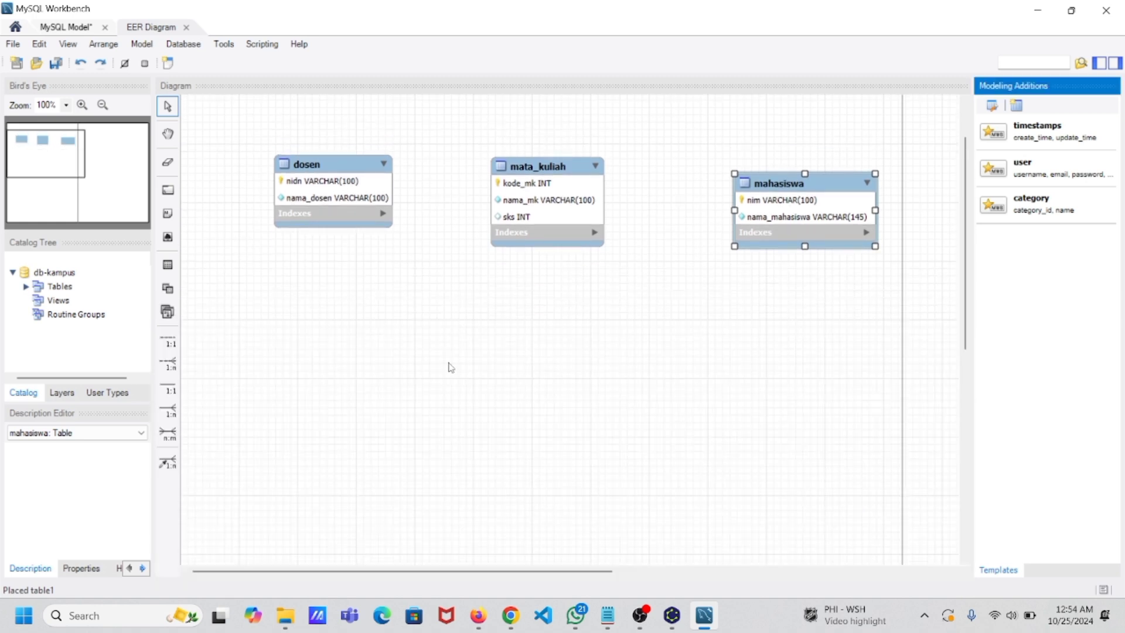
scroll(449, 367, up, 2)
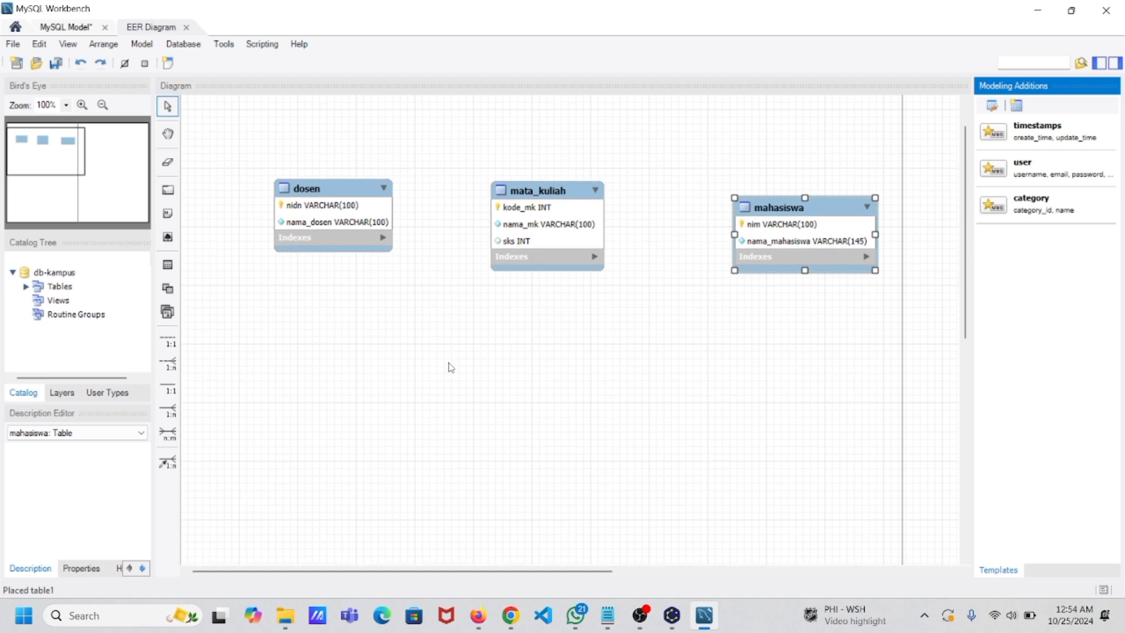
scroll(619, 366, up, 4)
scroll(620, 366, down, 3)
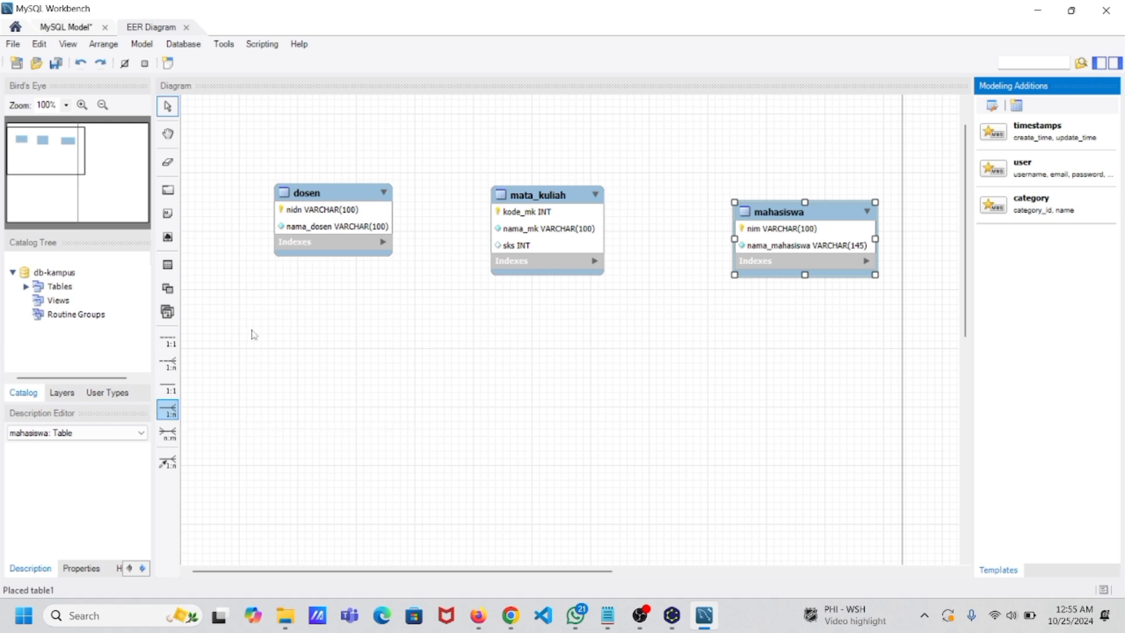
Step: Create a 1:n identifying relationship with dosen holding the foreign key to mata_kuliah, and shift both tables to straighten the connector
click(174, 412)
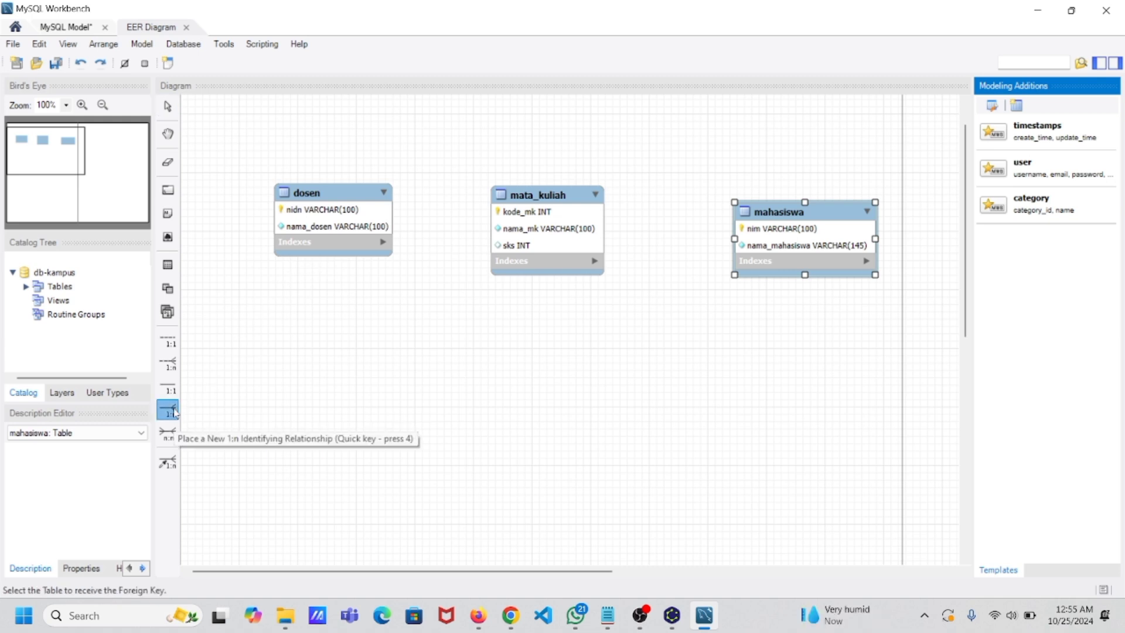
click(342, 232)
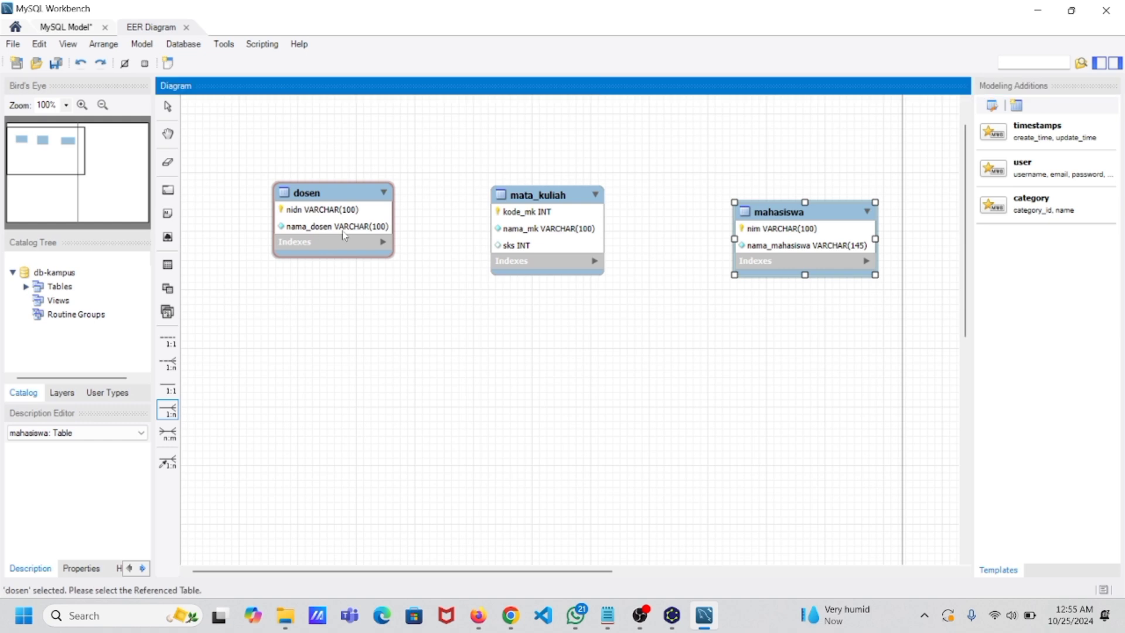
click(537, 223)
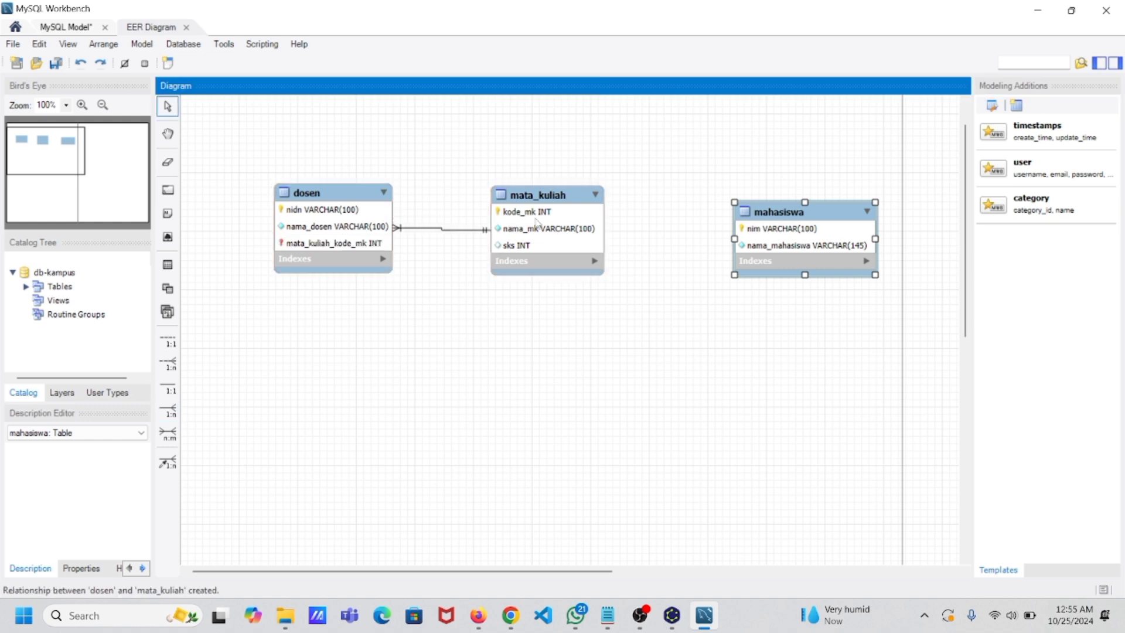
drag(349, 236, 328, 238)
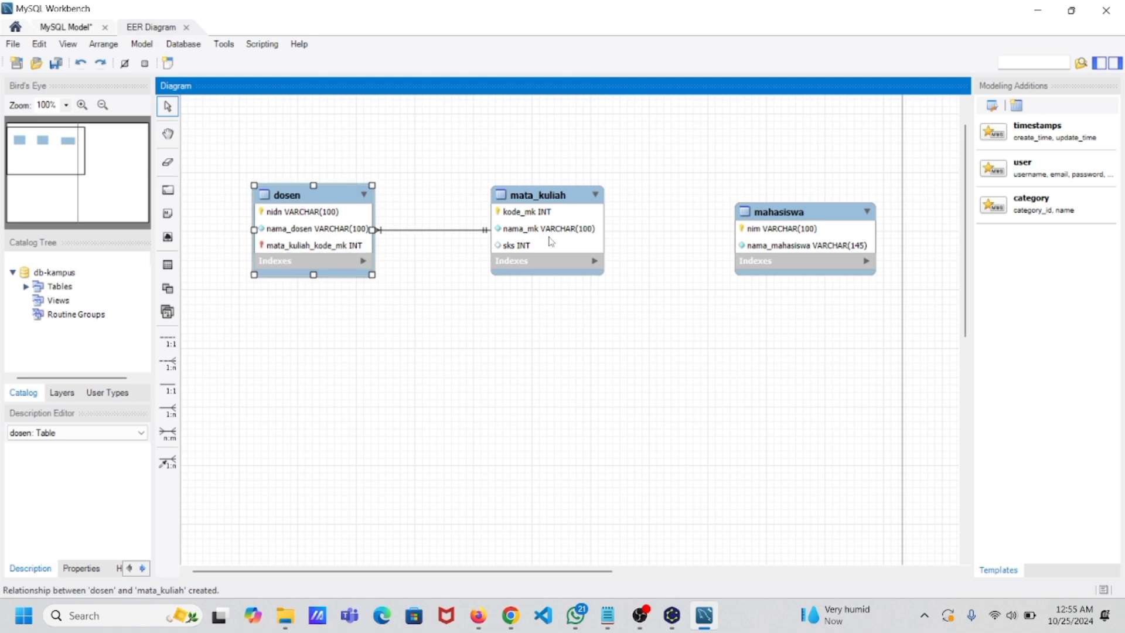
drag(553, 244, 542, 244)
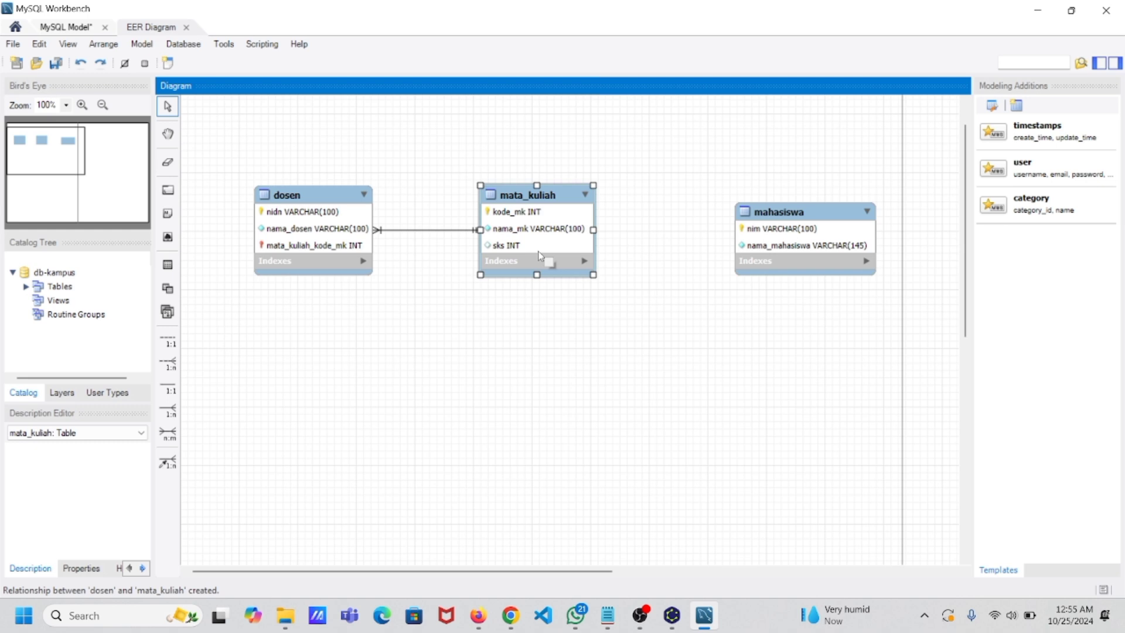
Step: Undo the relationship and recreate it in the opposite direction, with mata_kuliah holding the foreign key to dosen
key(ctrl+z)
click(545, 258)
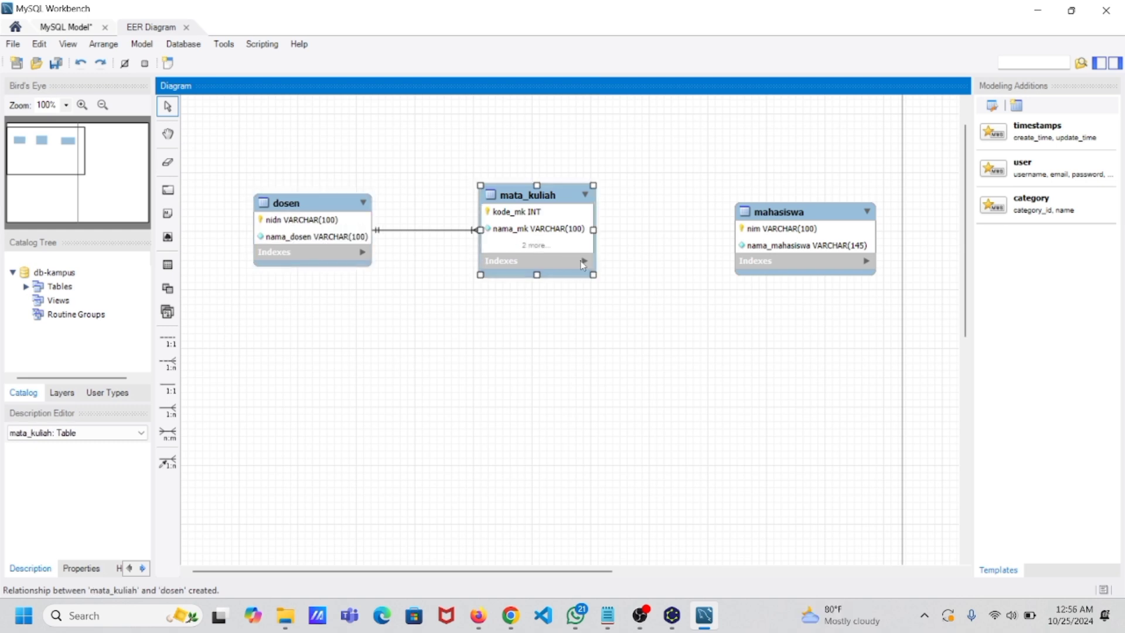
click(610, 262)
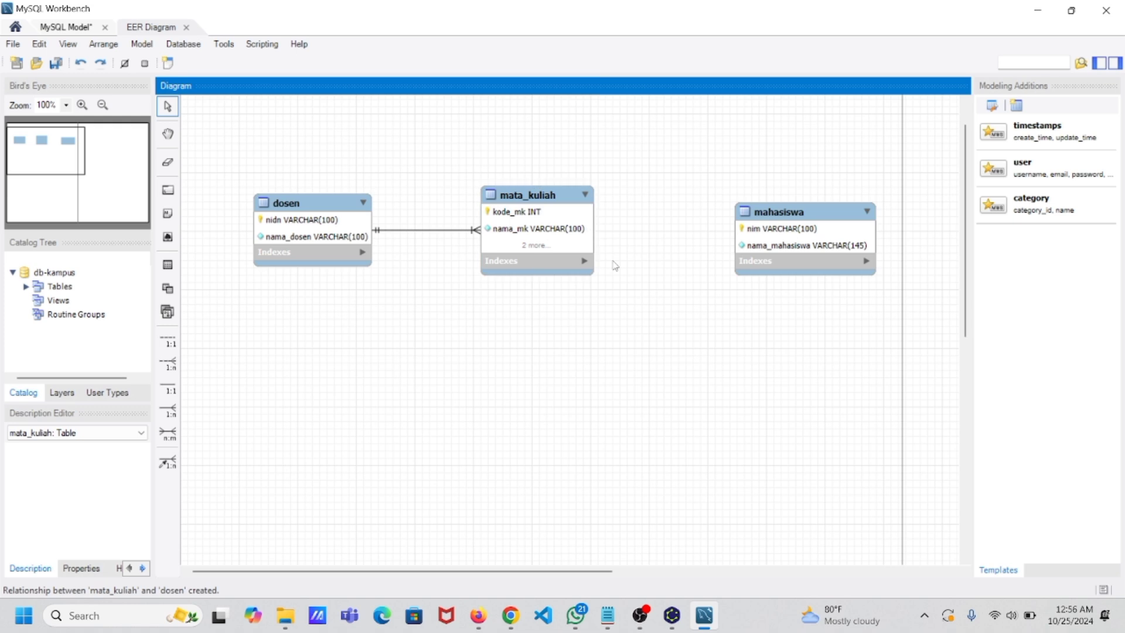
click(556, 233)
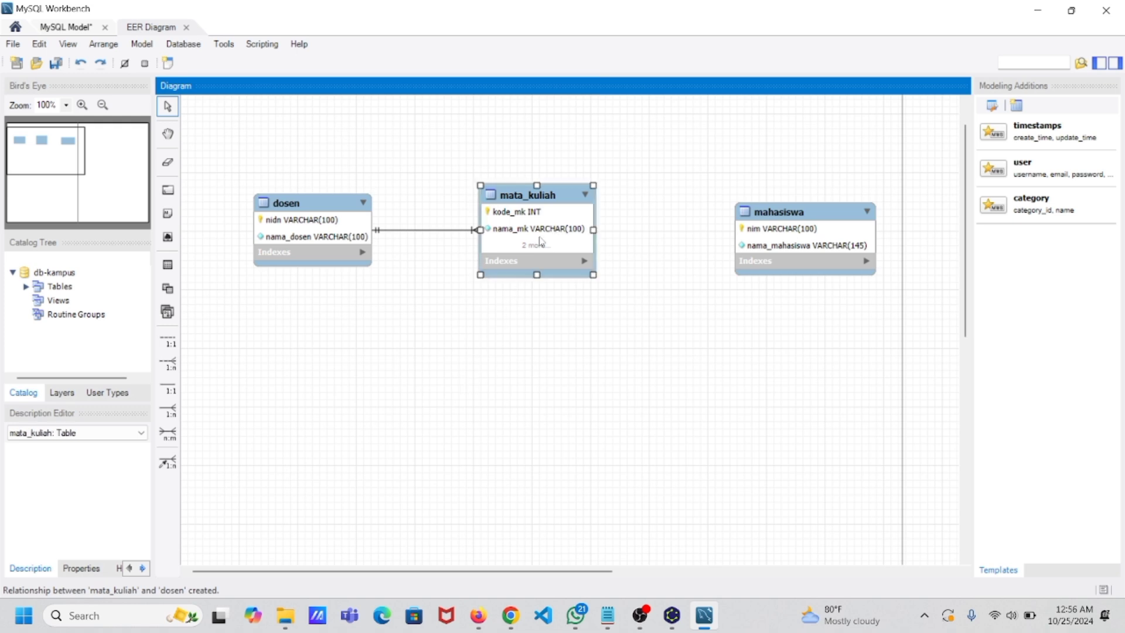
Step: Delete the dosen_mata_kuliah_kode_mk column from the mata_kuliah table and close its editor
double_click(547, 229)
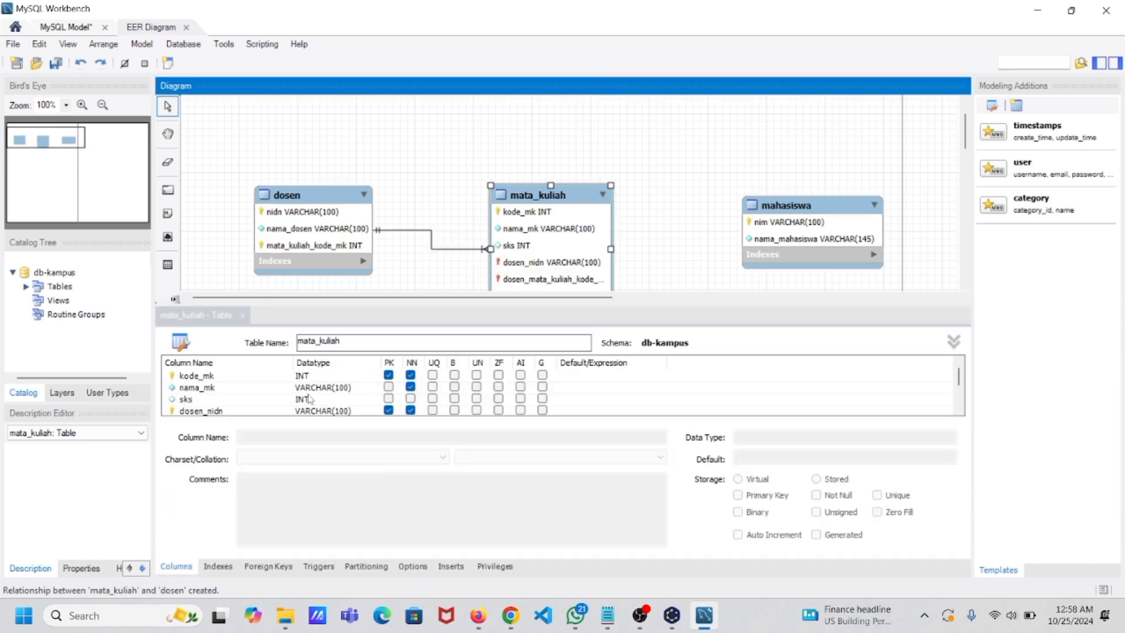
scroll(281, 393, down, 1)
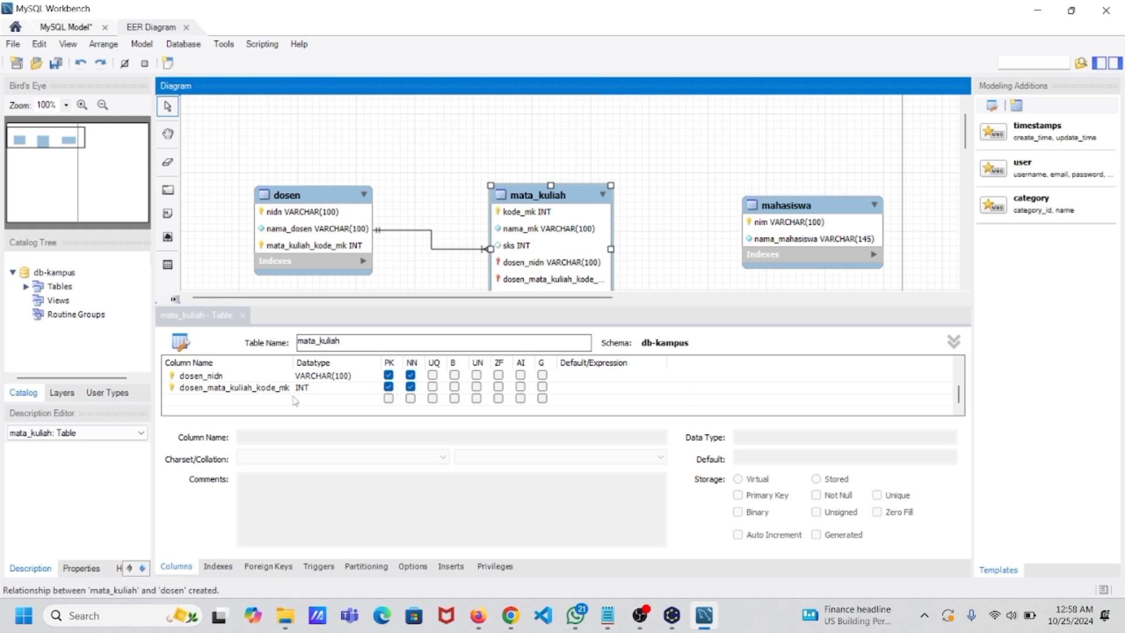
right_click(264, 389)
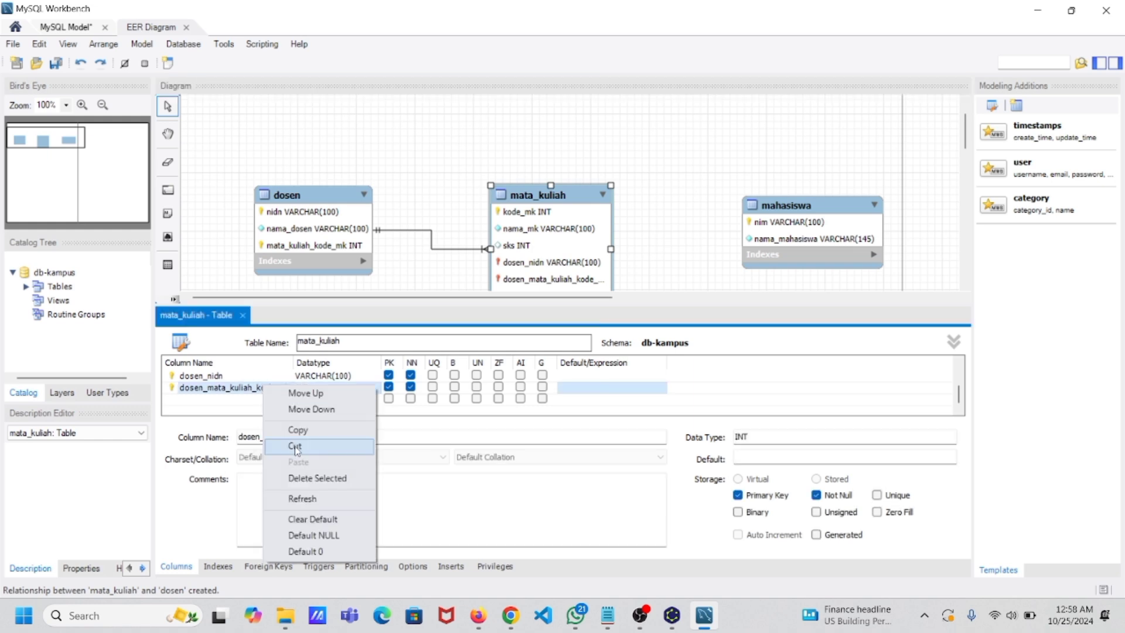
click(320, 479)
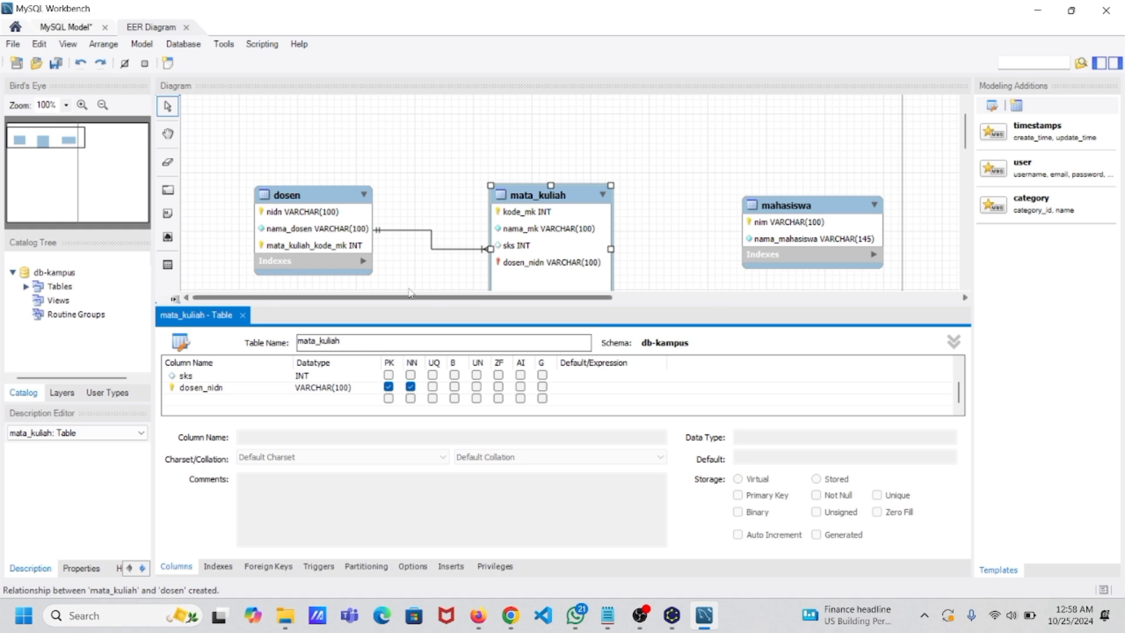
click(243, 315)
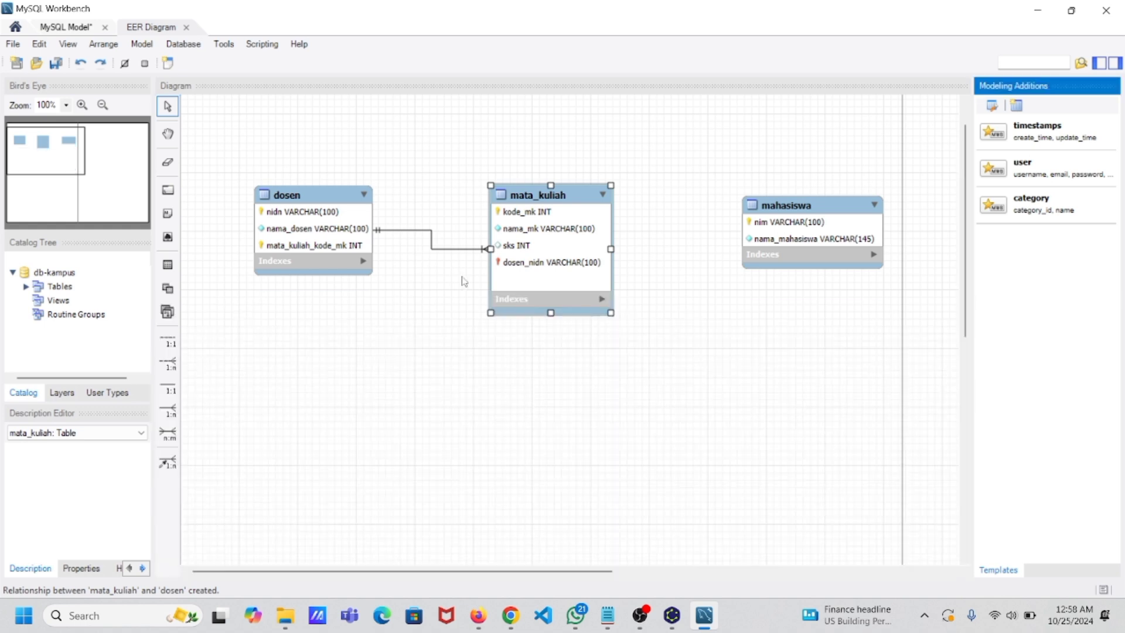
Step: Adjust the heights of the mata_kuliah and dosen tables and move mata_kuliah up to straighten the connector
drag(552, 314, 551, 302)
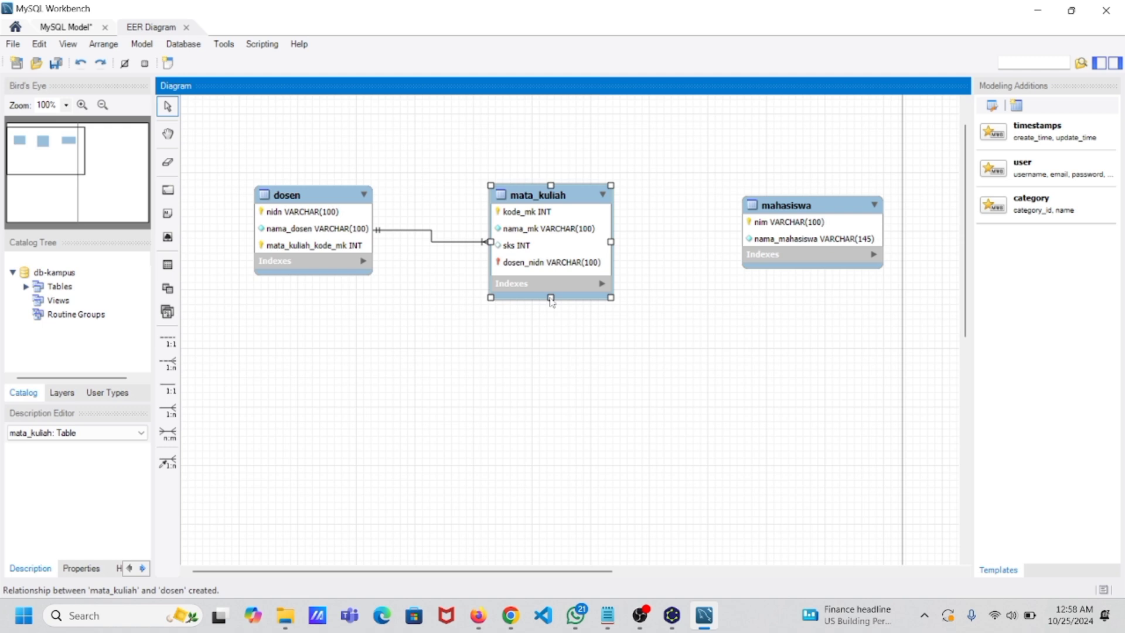
click(339, 275)
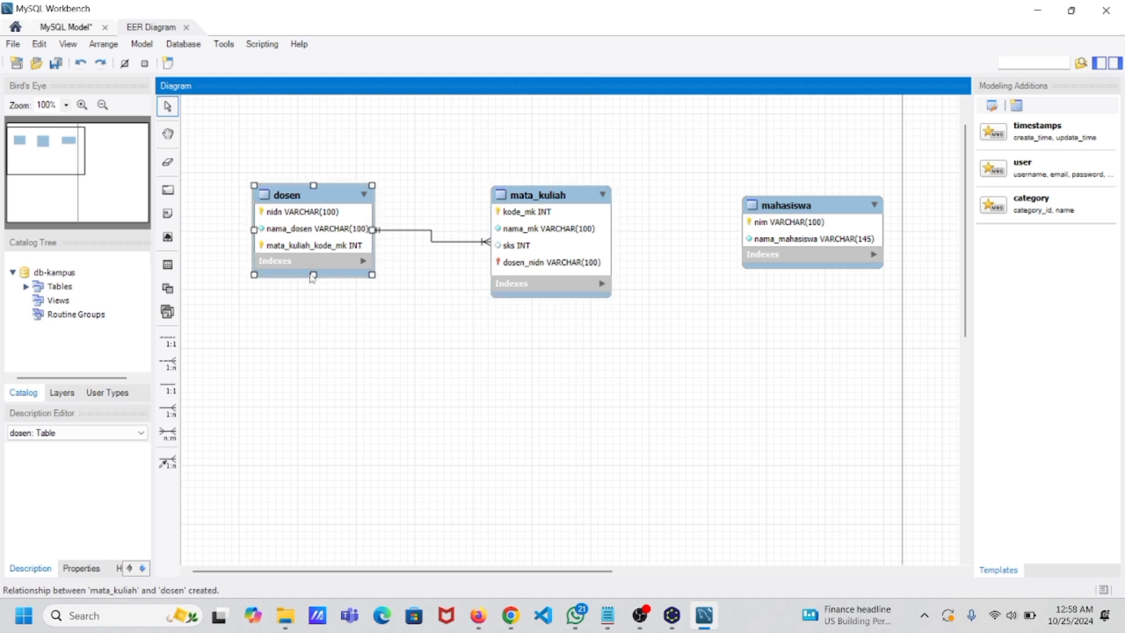
drag(312, 277, 313, 280)
click(427, 284)
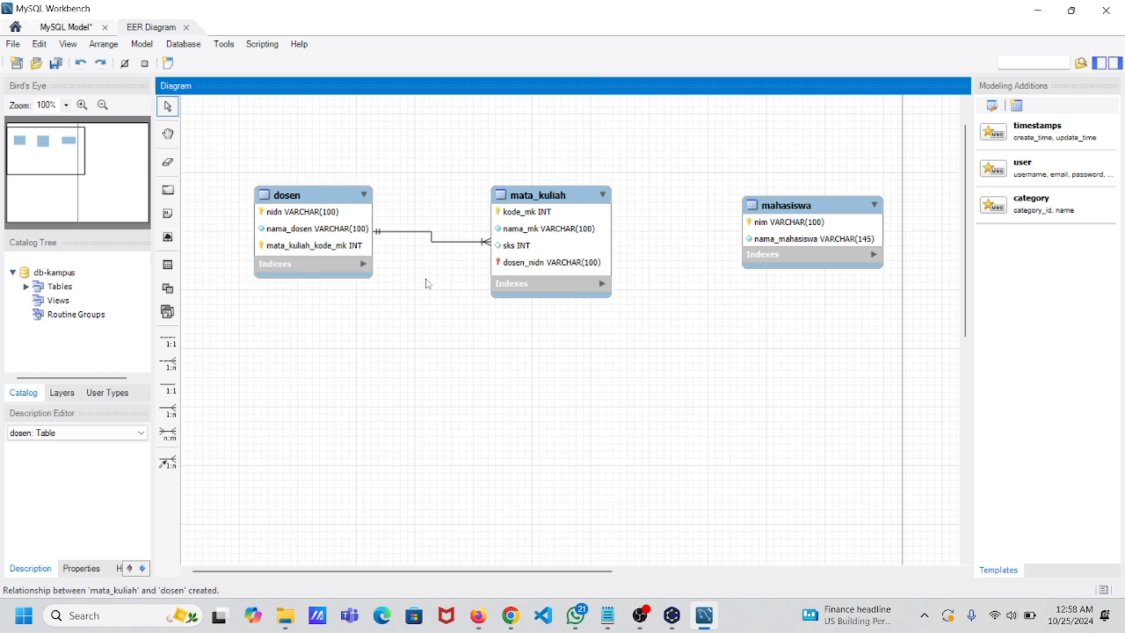
drag(564, 268, 564, 259)
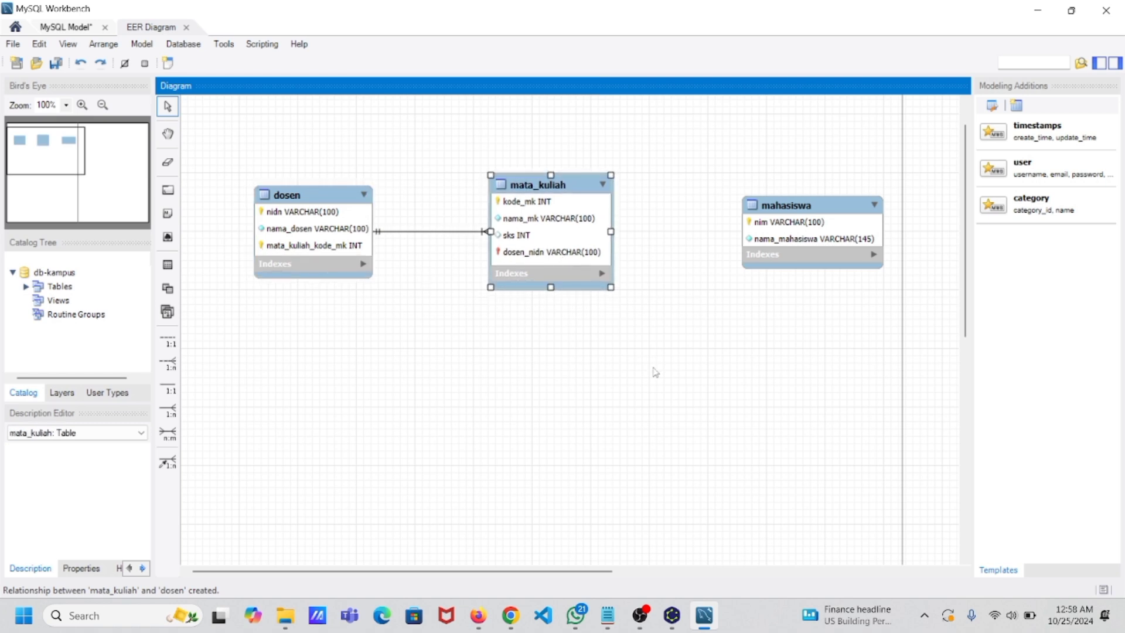
Step: Delete the leftover mata_kuliah_kode_mk column from the dosen table
double_click(299, 231)
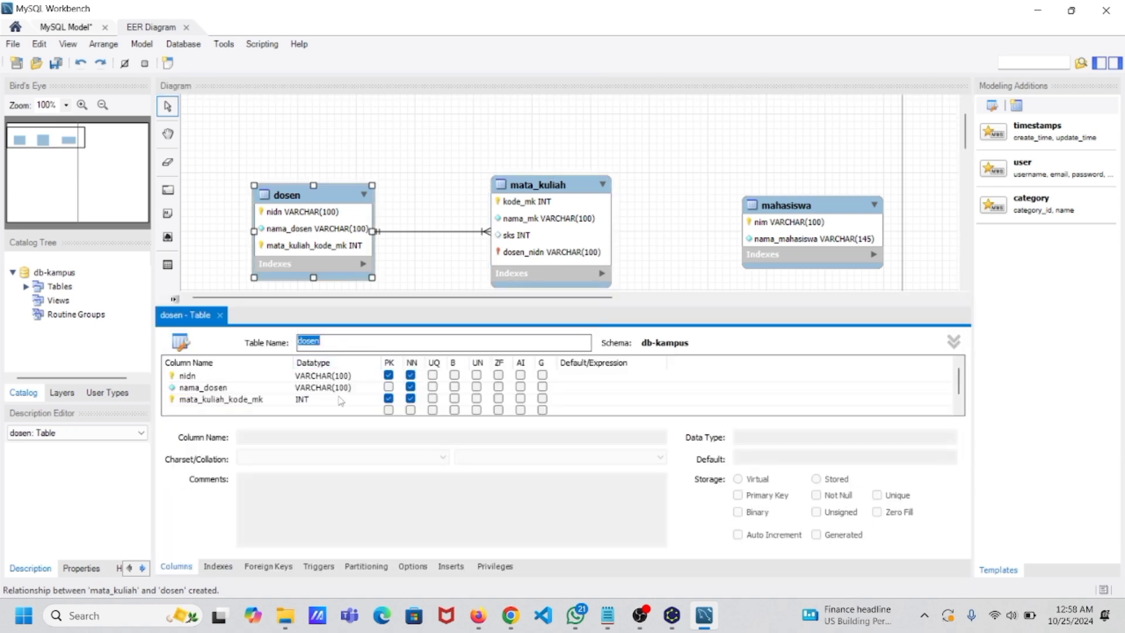
click(324, 401)
right_click(324, 401)
click(370, 492)
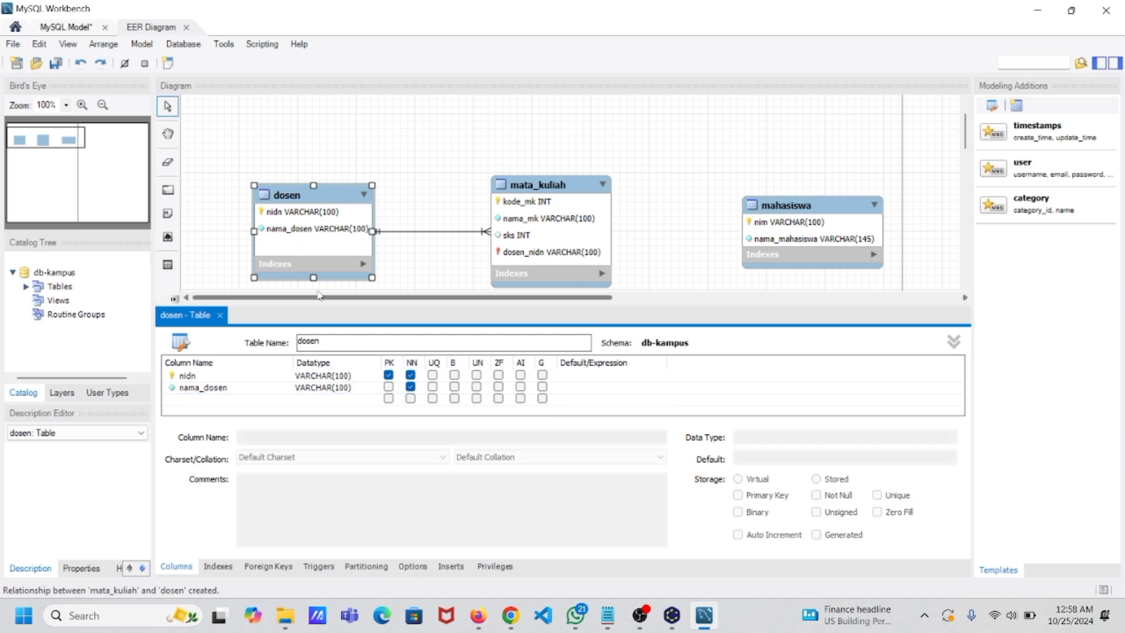
Step: Shrink the dosen table to fit its two columns and move mata_kuliah slightly up to realign the connector
drag(314, 277, 315, 265)
drag(579, 264, 579, 258)
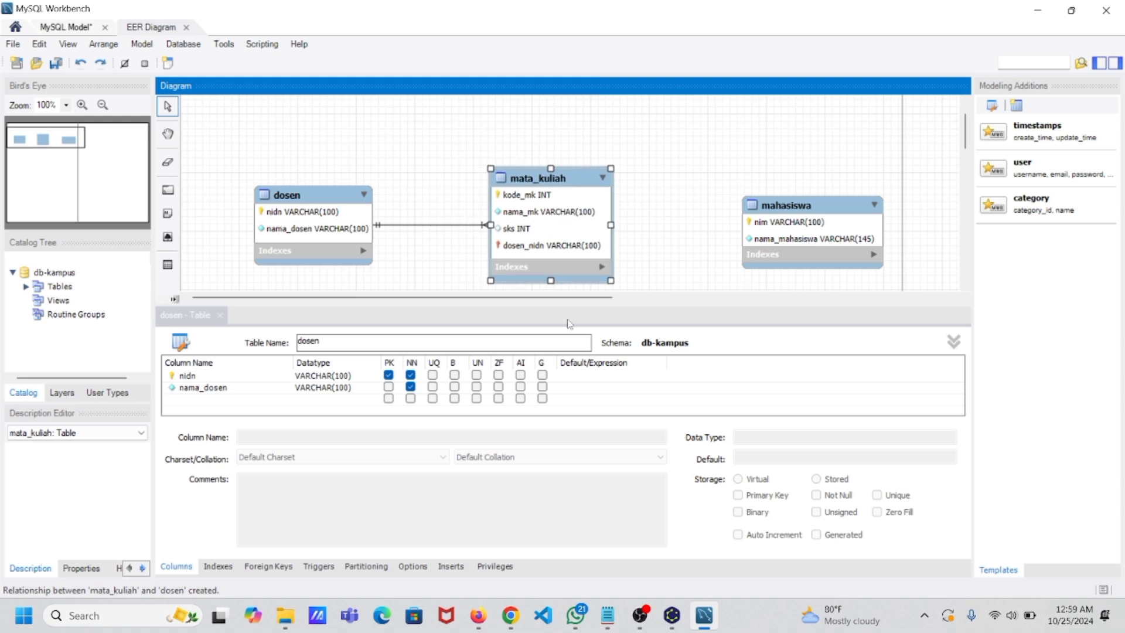
Step: Close the dosen table's editor to return to the full diagram
scroll(636, 263, down, 1)
scroll(636, 263, right, 3)
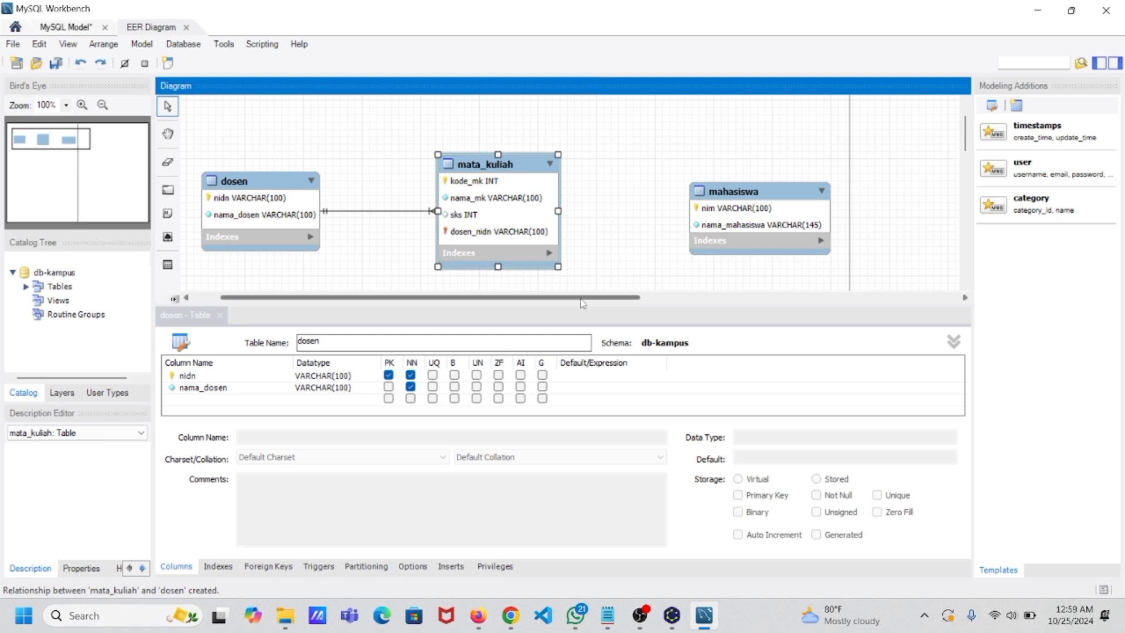
scroll(575, 300, left, 1)
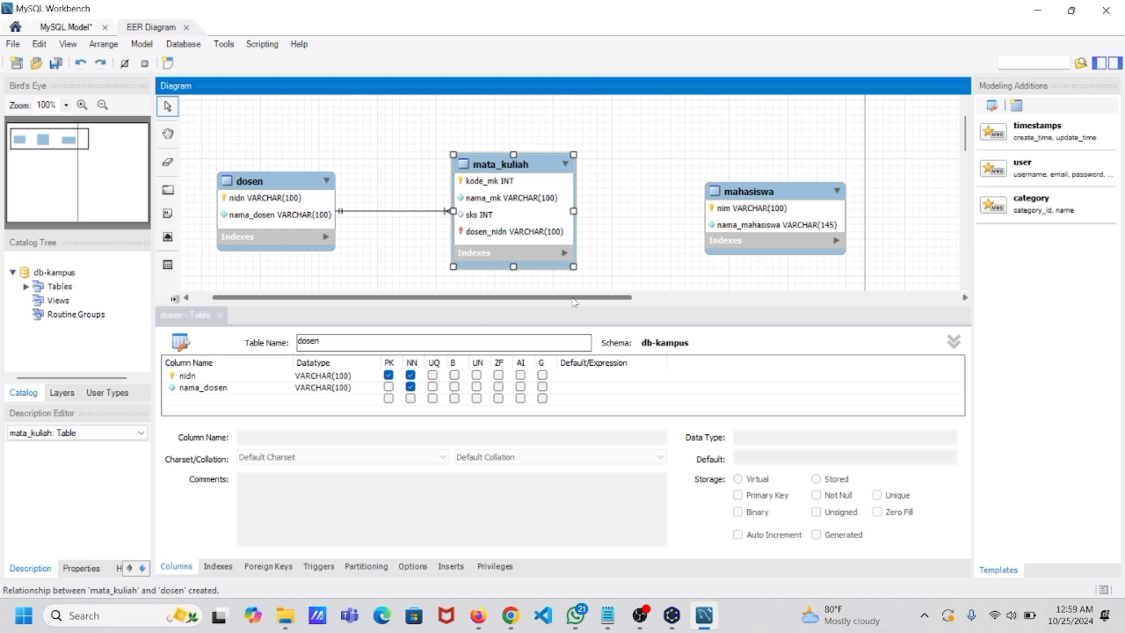
click(222, 322)
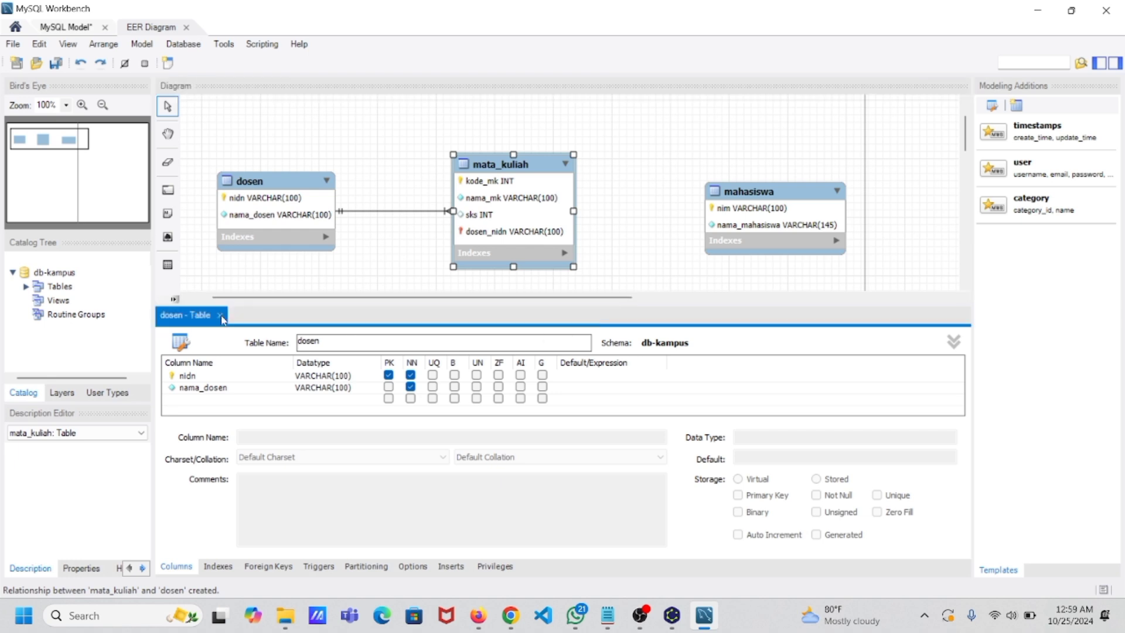
click(222, 316)
Step: Create an n:m identifying relationship between the mata_kuliah and mahasiswa tables
click(168, 434)
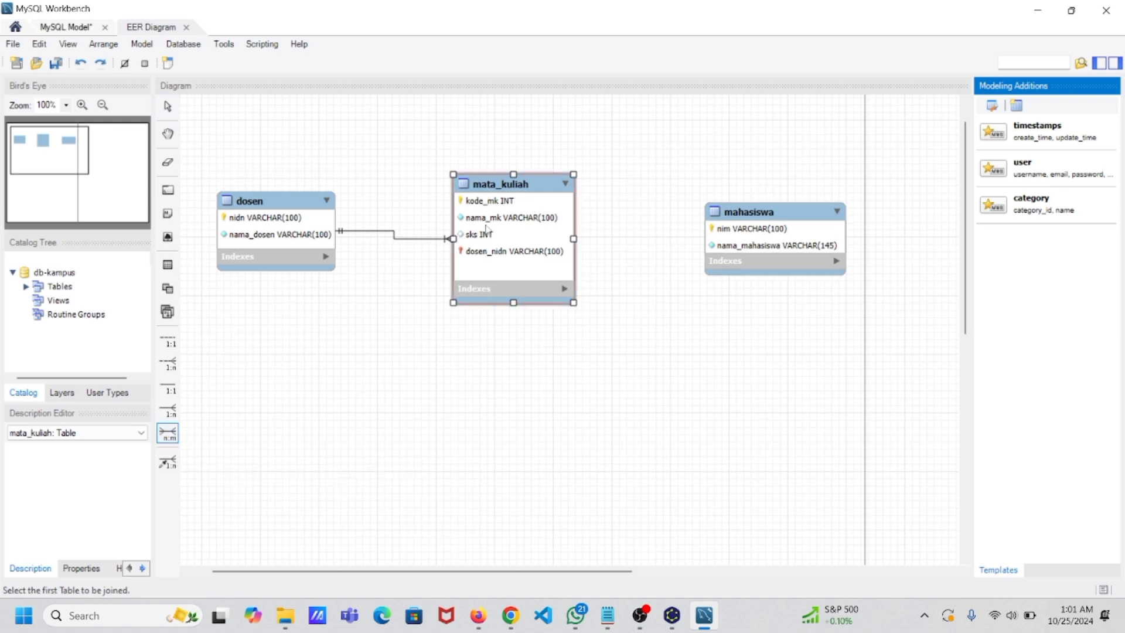
click(486, 229)
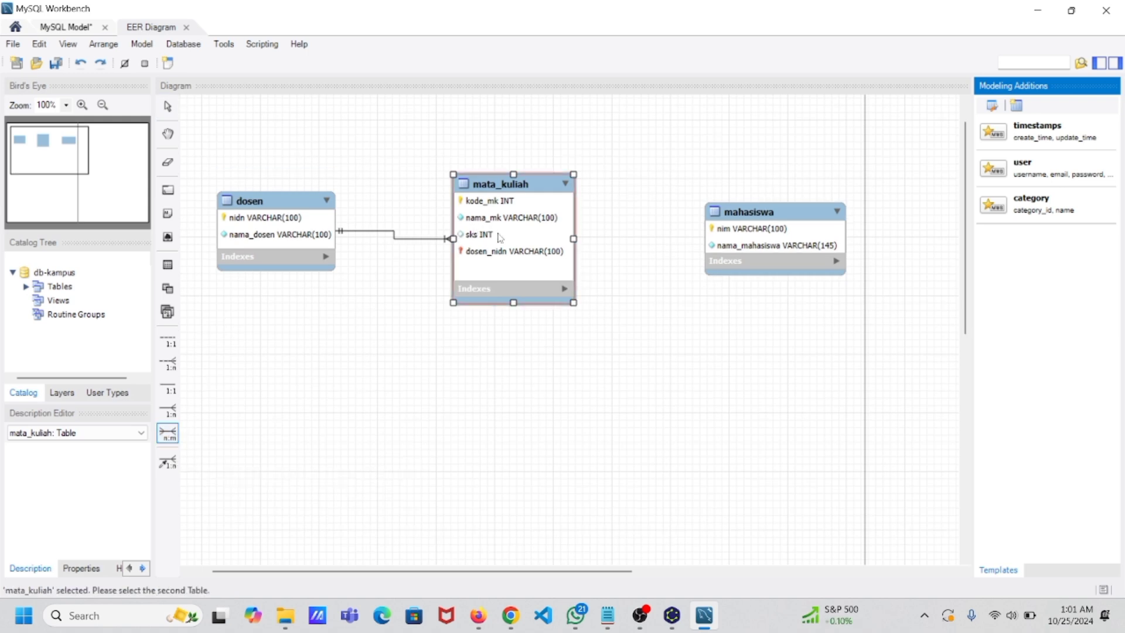
click(740, 242)
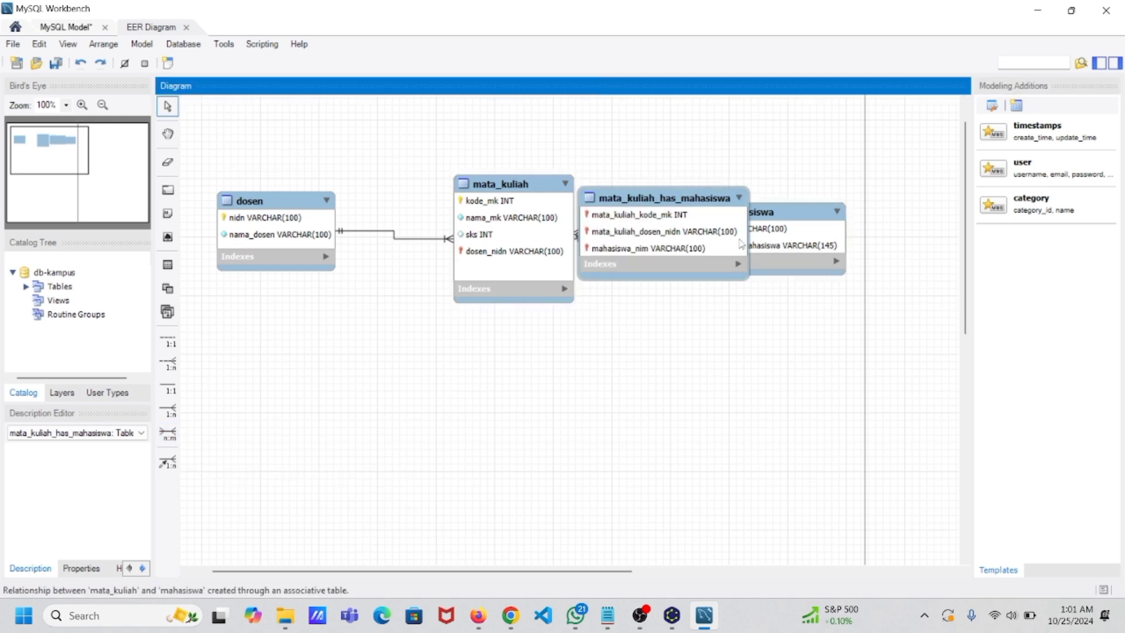
Step: Reduce the height of mata_kuliah and move the mata_kuliah_has_mahasiswa table below and between mata_kuliah and mahasiswa
click(507, 288)
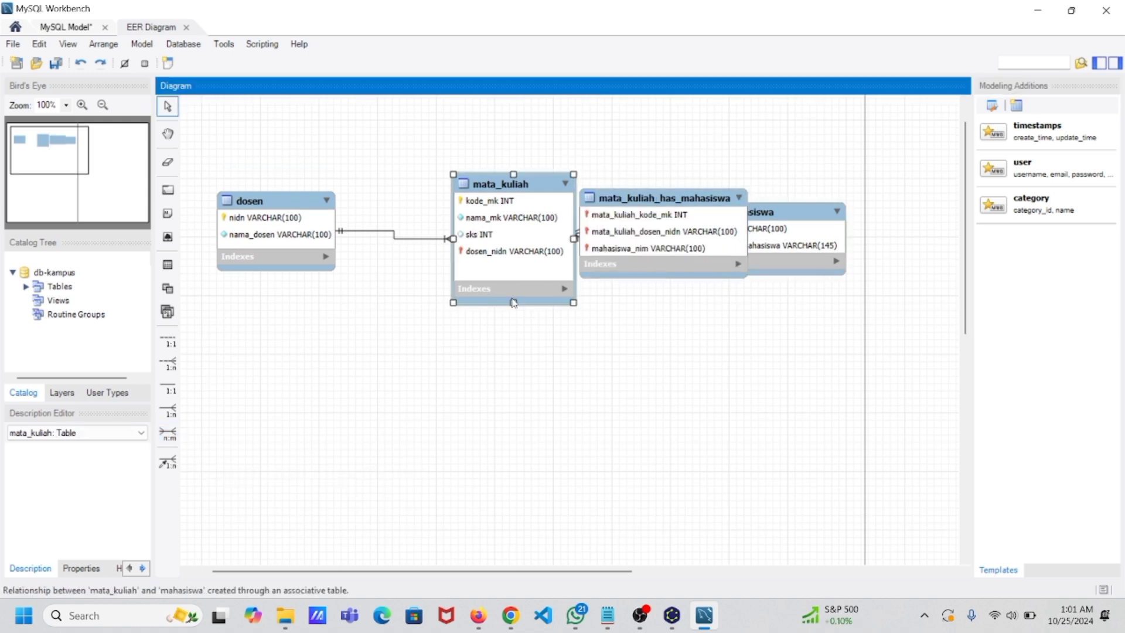
drag(514, 302, 518, 291)
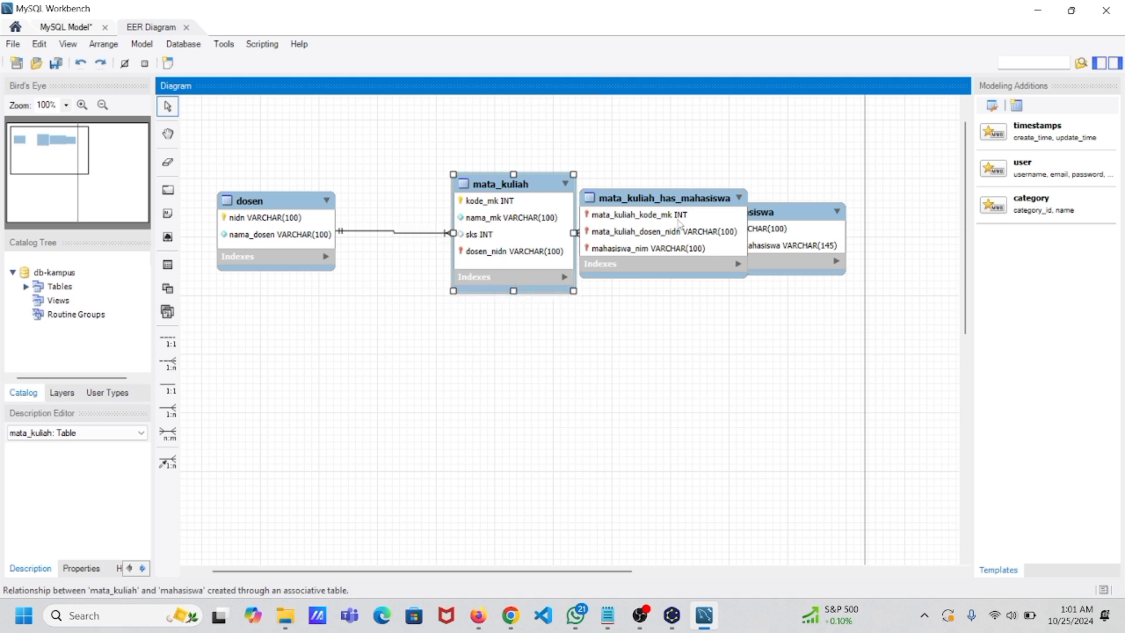
scroll(680, 244, up, 1)
drag(704, 268, 693, 451)
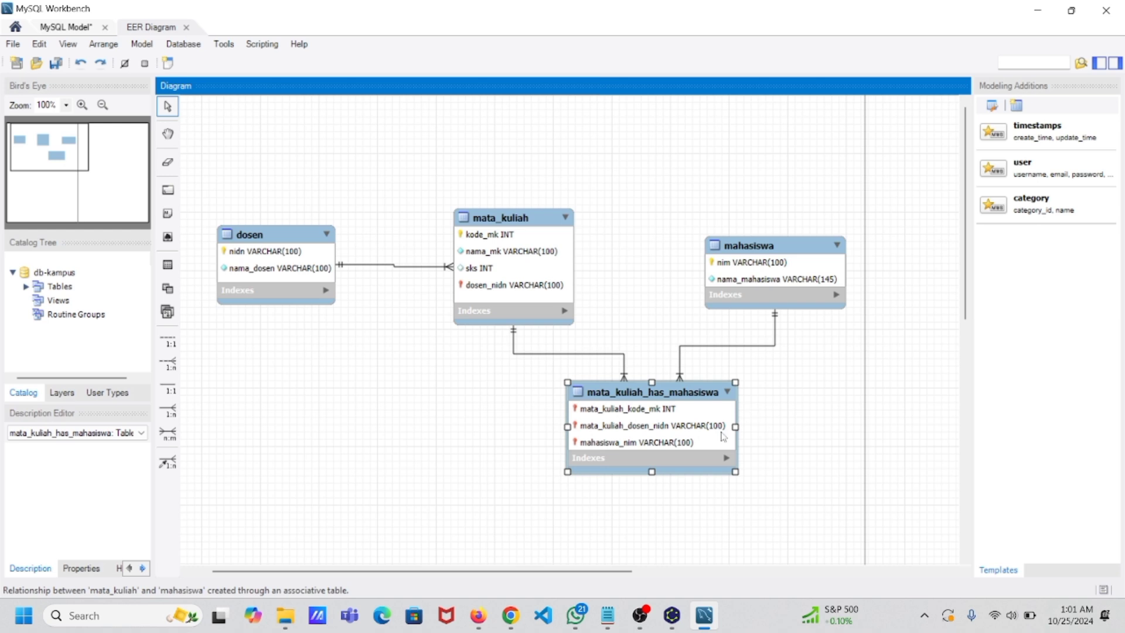
Step: Rename the mata_kuliah_has_mahasiswa table as registrasi_mk
double_click(699, 441)
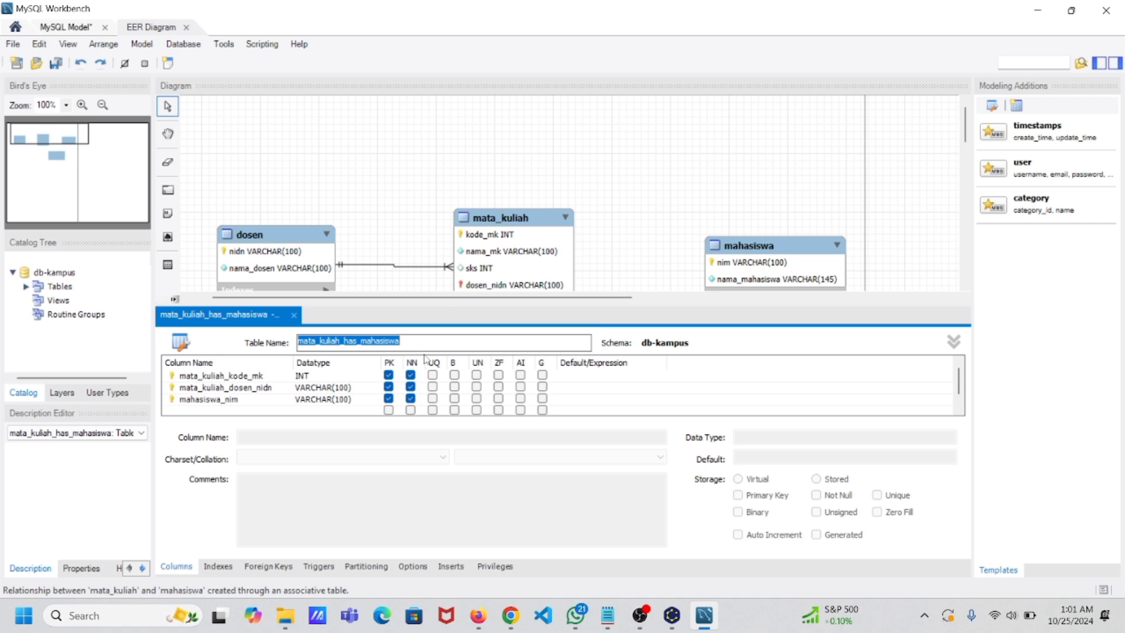
key(BackSpace)
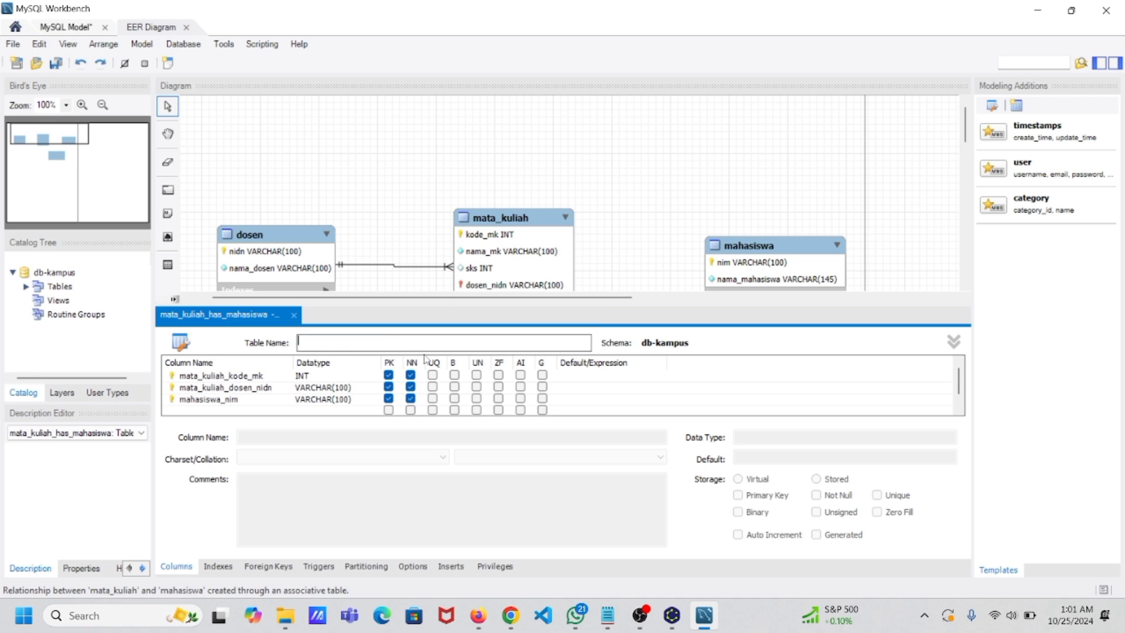
text(rregistrasi)
text(_mk)
click(284, 358)
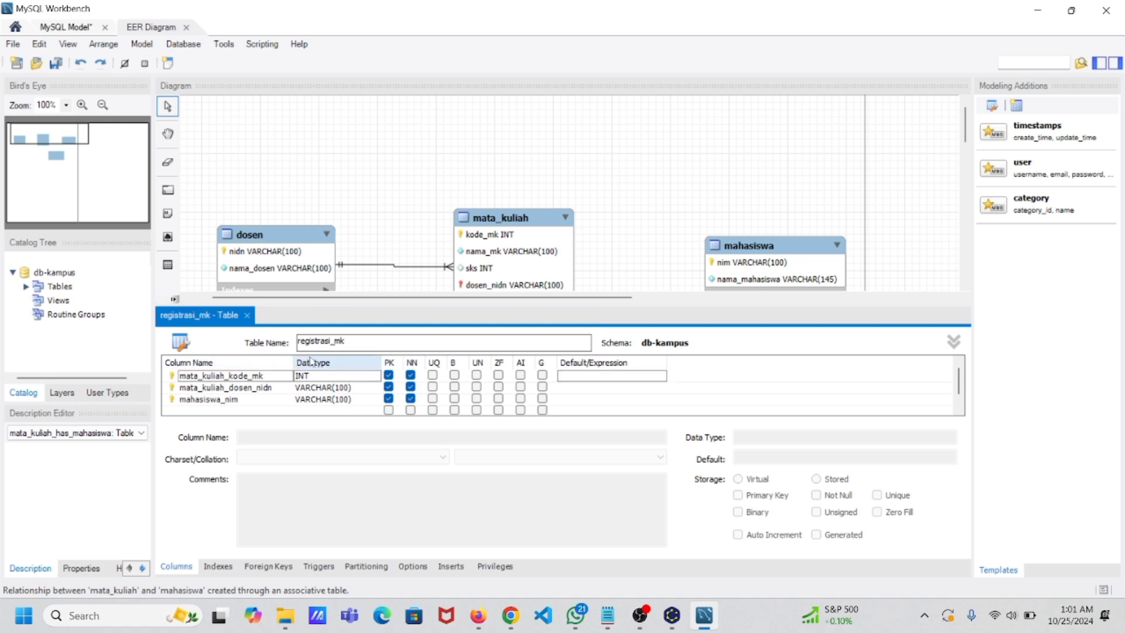
Step: Rename the mata_kuliah_kode_mk column of registrasi_mk as m_kode_mk
click(230, 375)
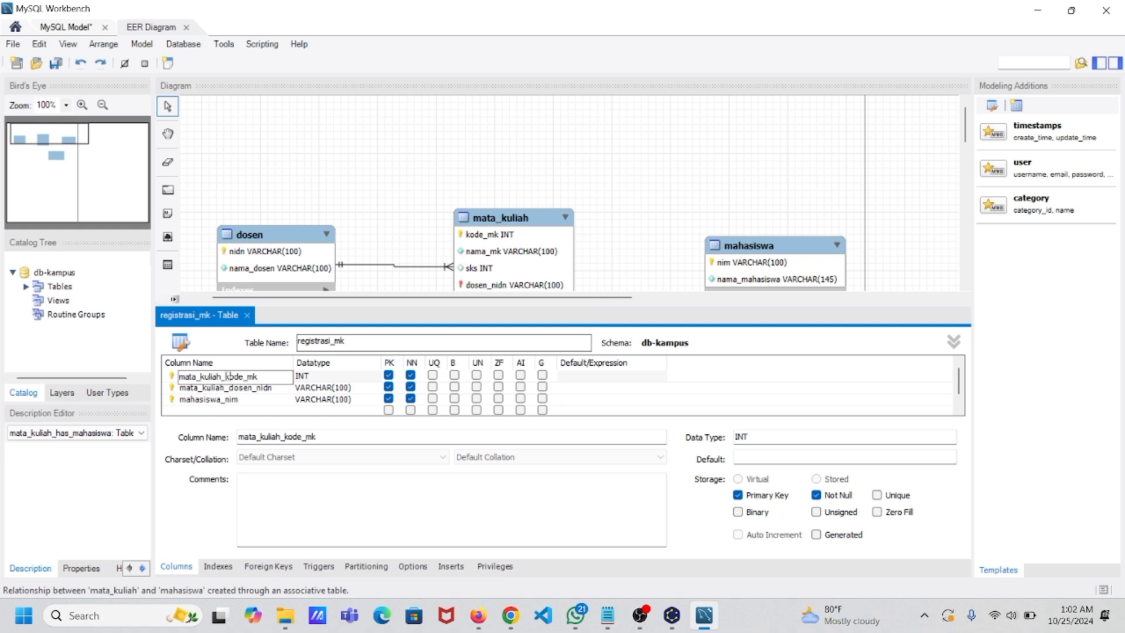
key(BackSpace)
key(BackSpace)
key(BackSpace)
key(BackSpace)
key(BackSpace)
key(BackSpace)
key(BackSpace)
key(BackSpace)
key(BackSpace)
key(BackSpace)
key(BackSpace)
key(BackSpace)
text(m_)
click(267, 382)
Step: Delete the mata_kuliah_dosen_nidn column from the registrasi_mk table
click(266, 388)
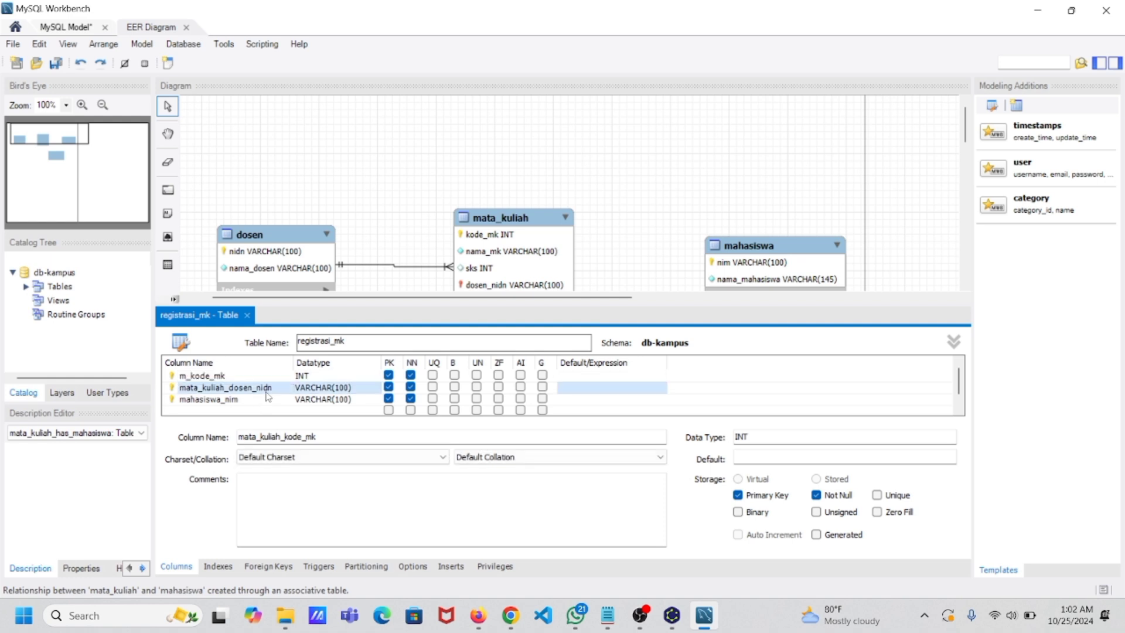
scroll(516, 156, down, 5)
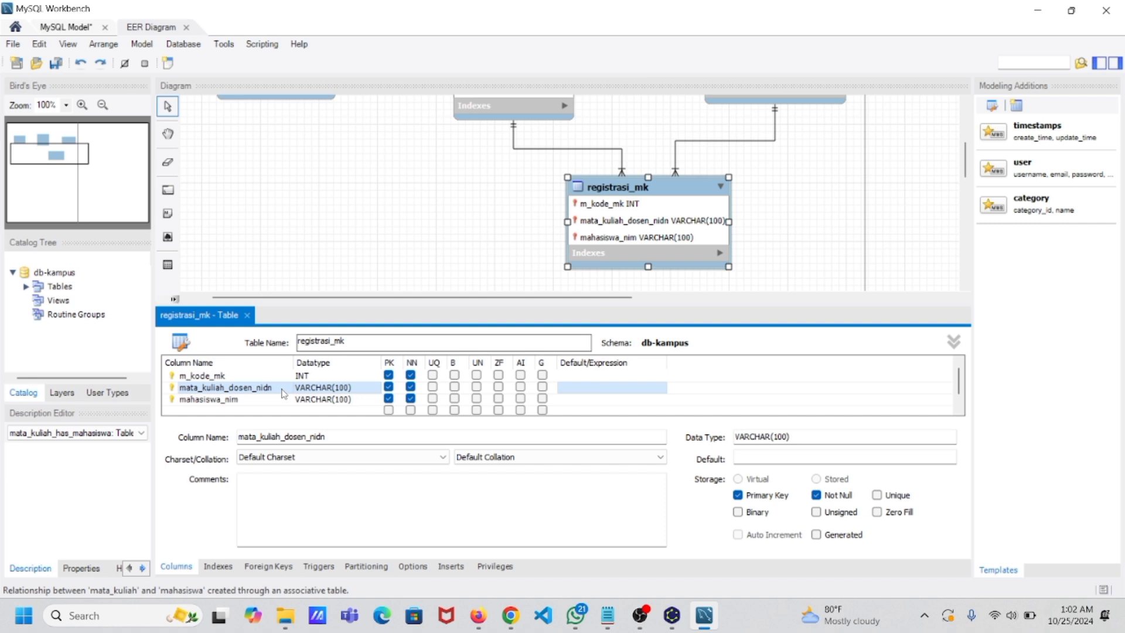
right_click(283, 393)
click(340, 480)
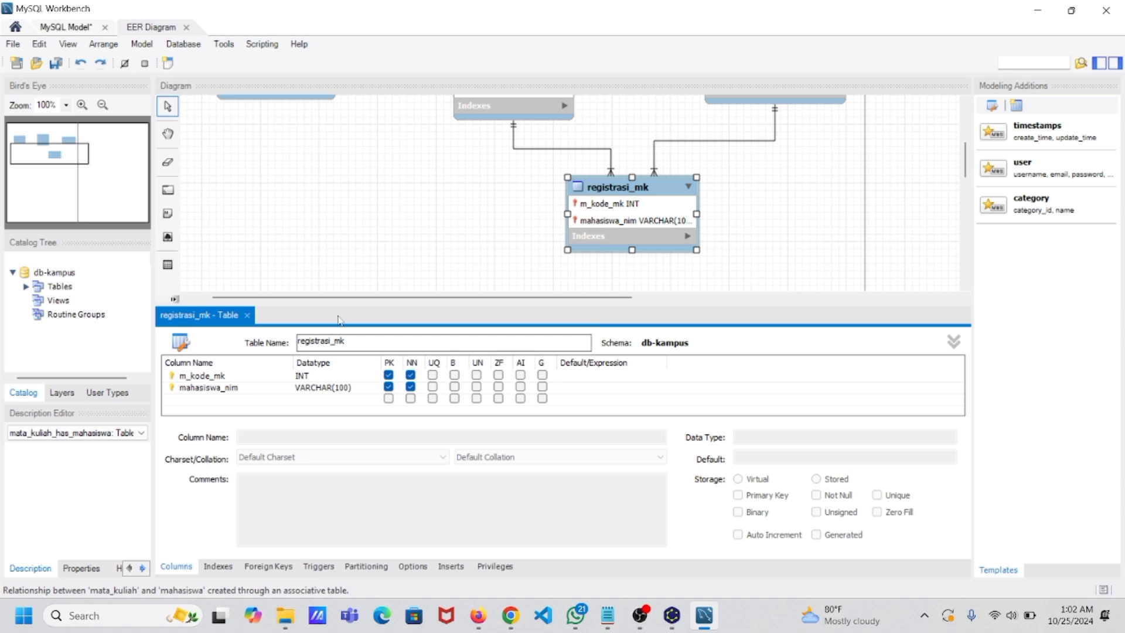
Step: Close the registrasi_mk table's editor and nudge the dosen table slightly down to straighten its connector to mata_kuliah
scroll(451, 232, up, 3)
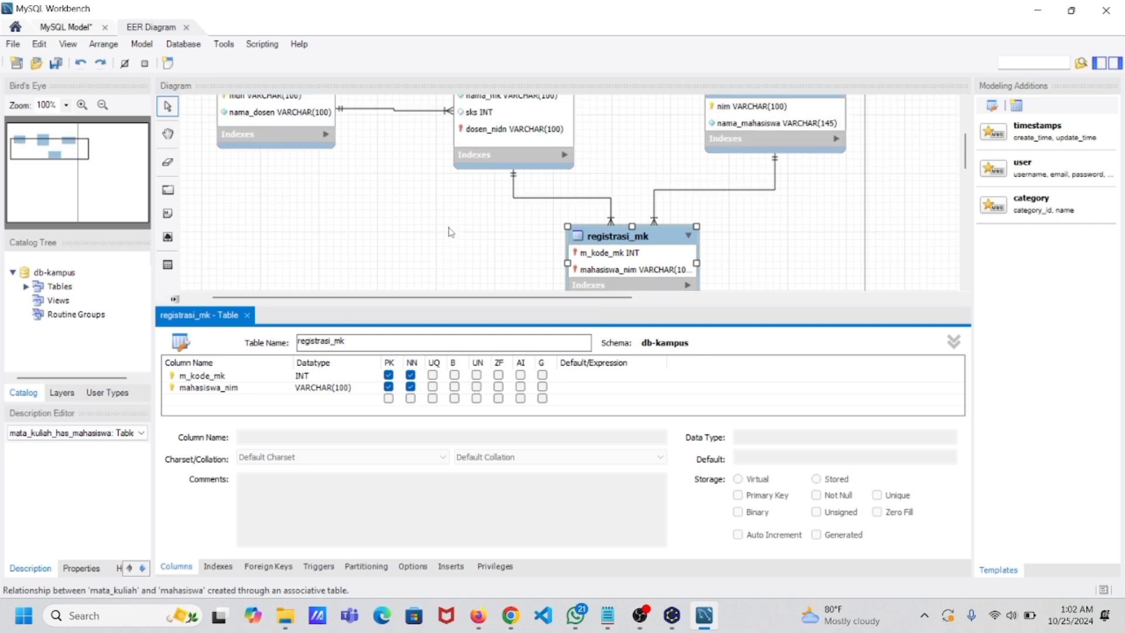
scroll(452, 232, up, 1)
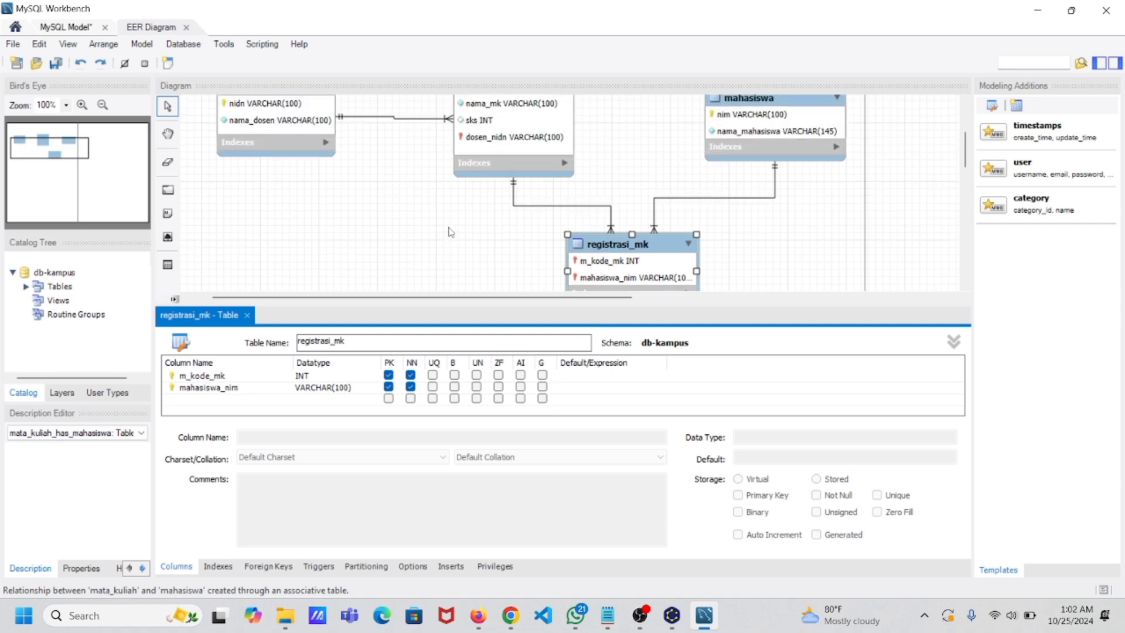
click(247, 315)
scroll(264, 315, up, 7)
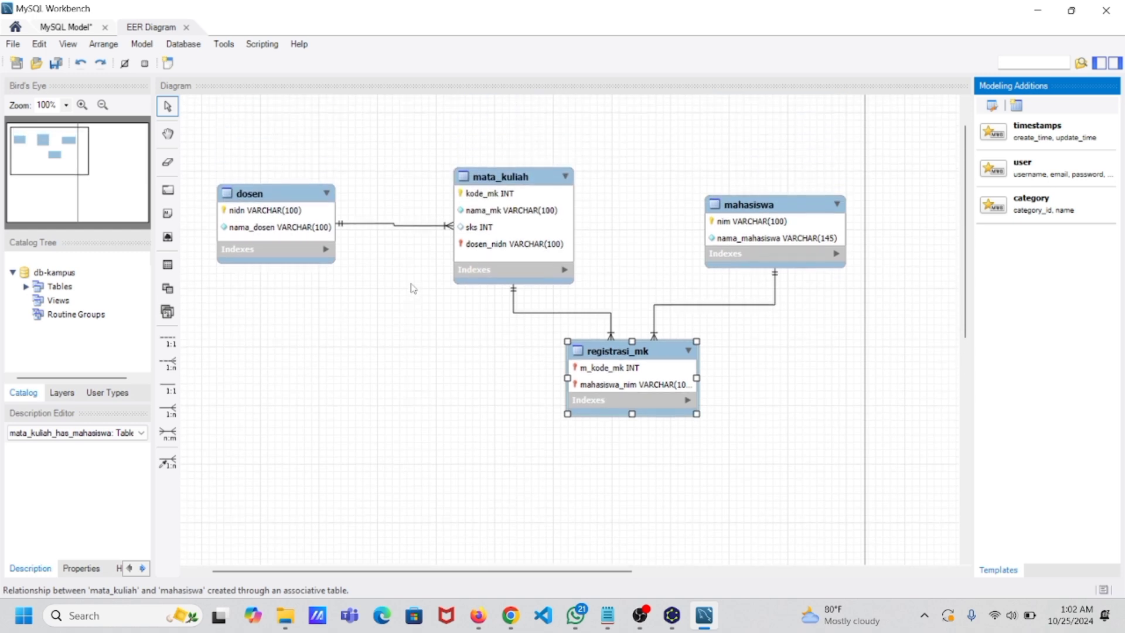
drag(324, 249, 322, 248)
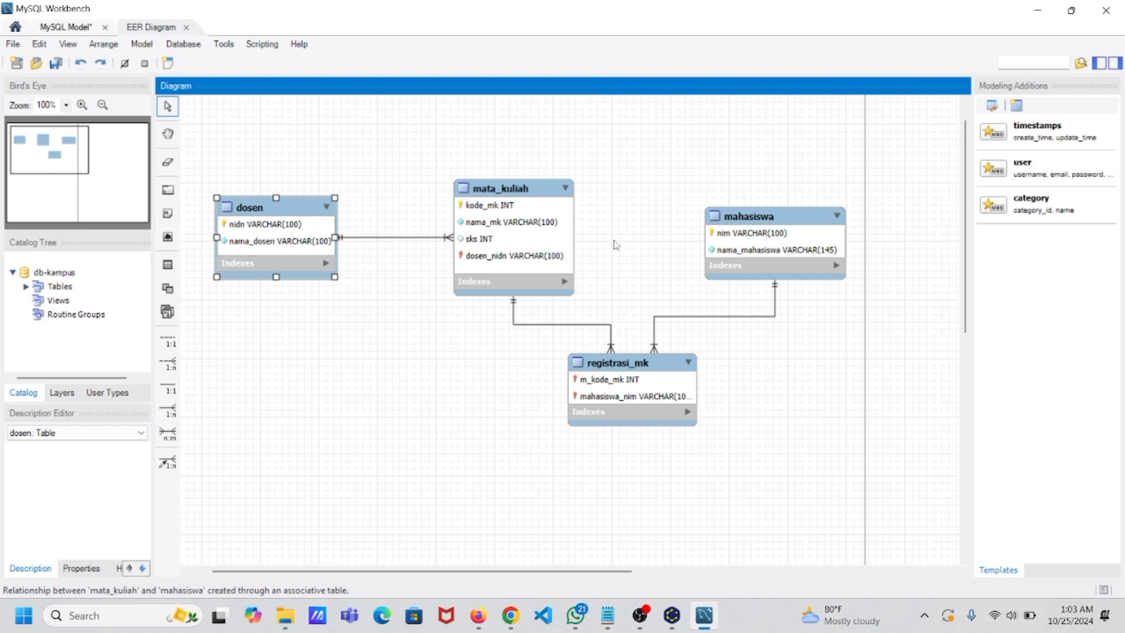
Step: Start Synchronize Model with the Standard (TCP/IP) connection to 127.0.0.1, port 3306, and default sync options, and connect to the DBMS
click(183, 44)
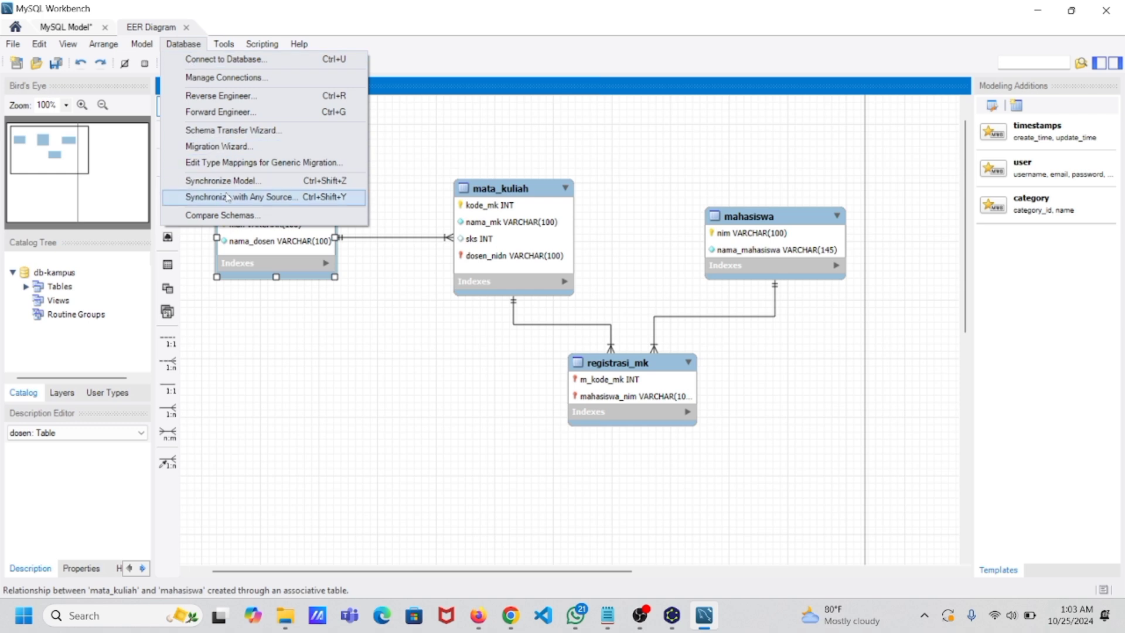
click(223, 182)
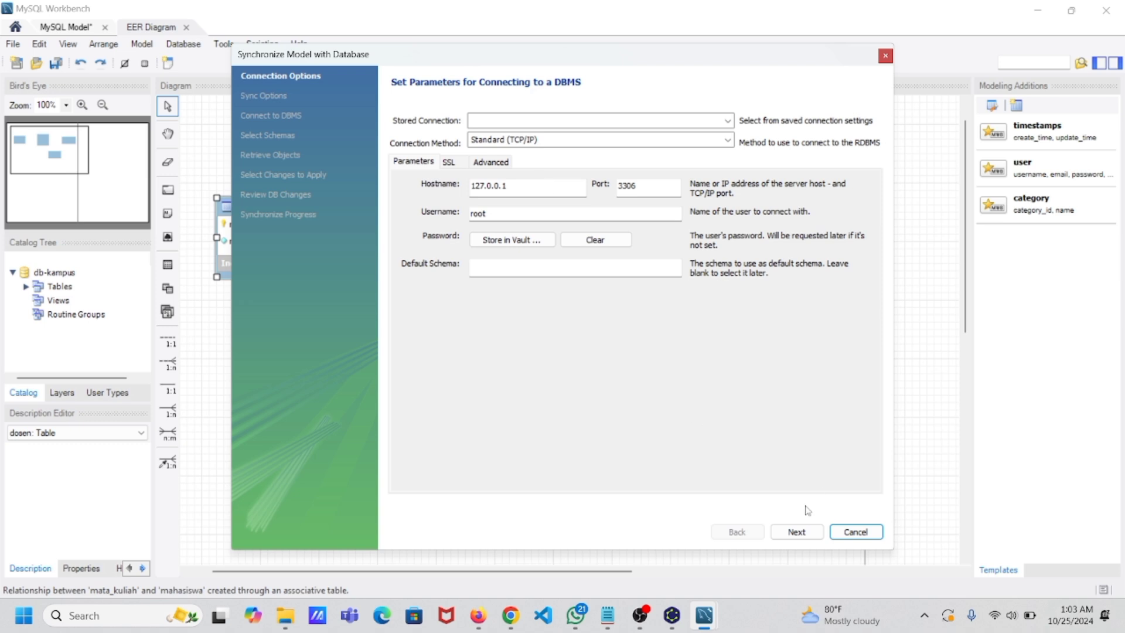
click(800, 533)
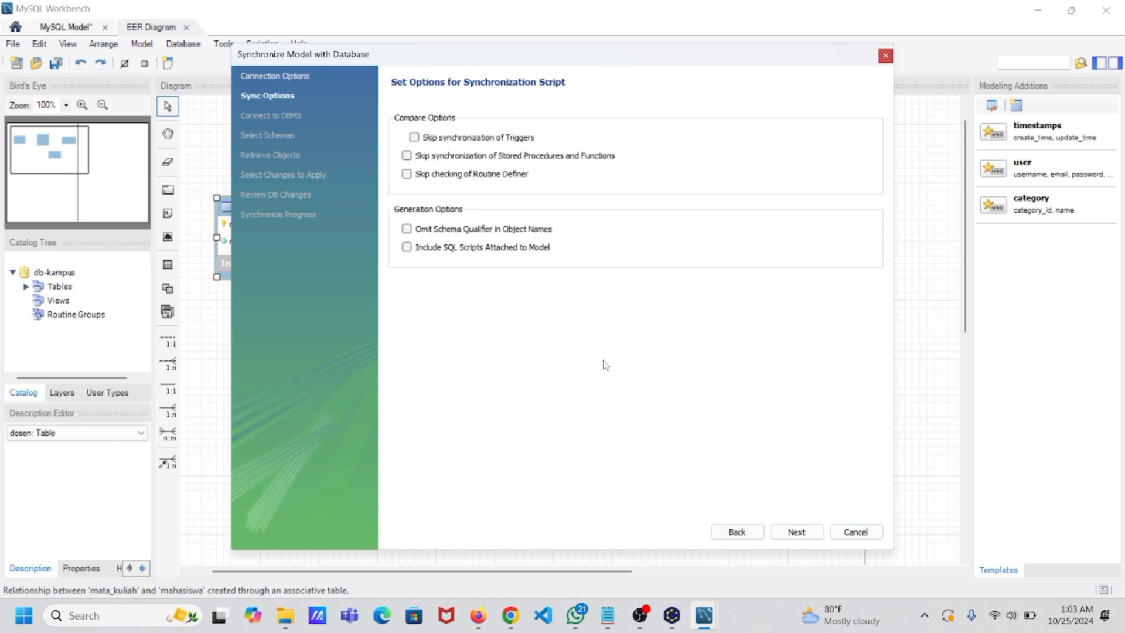
click(798, 534)
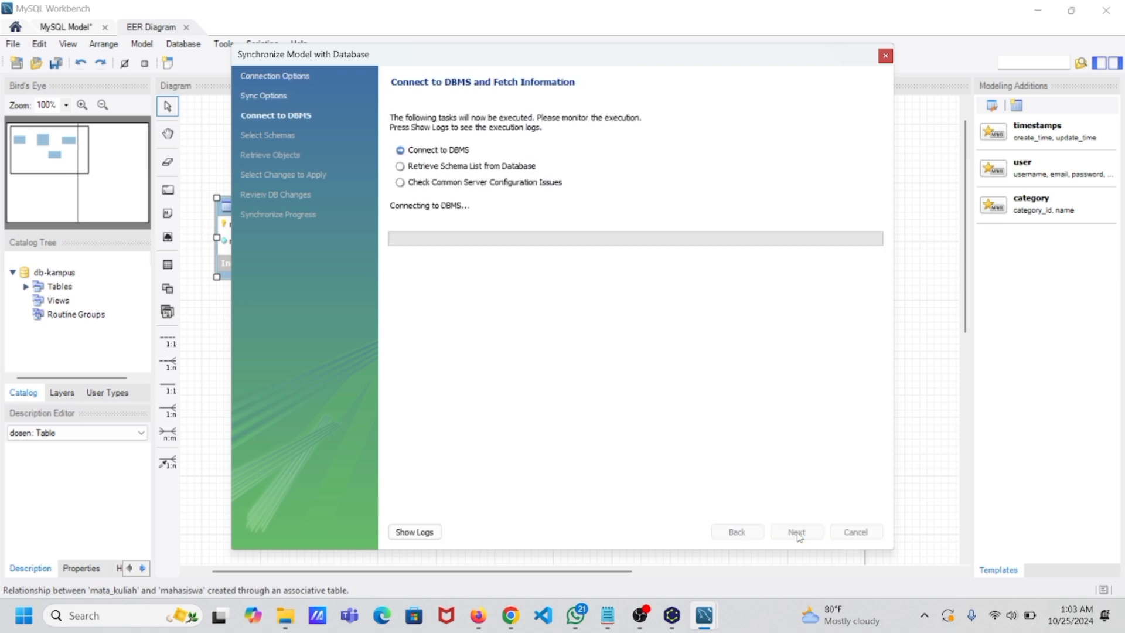